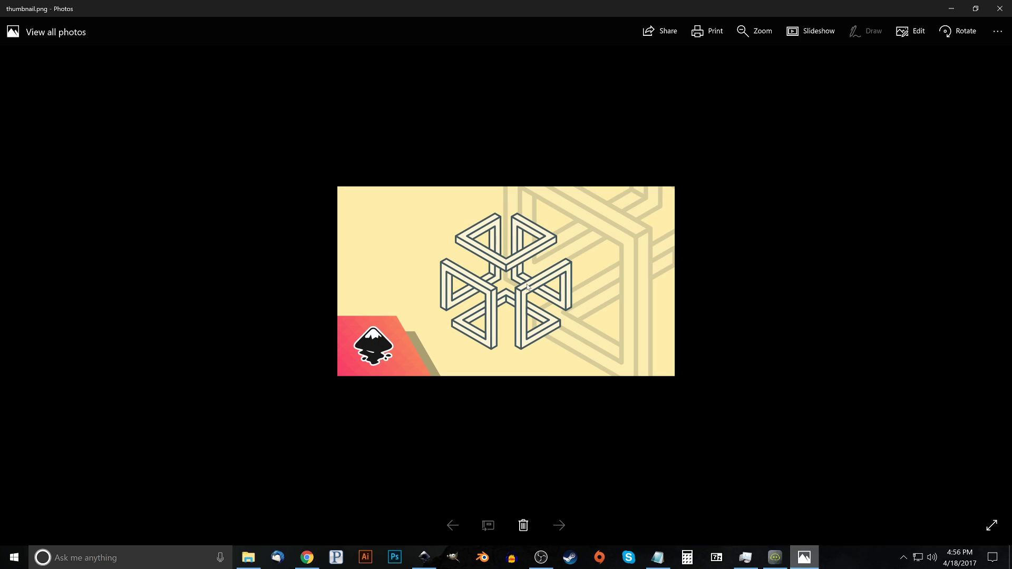
Switch from the Photos reference image of the impossible cube to the blank Inkscape document
key("alt+Tab")
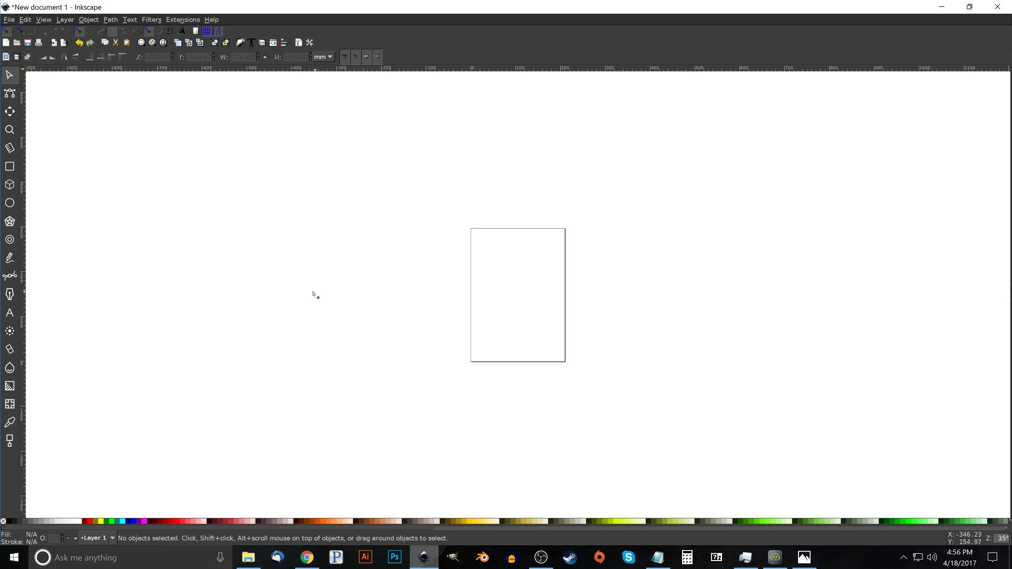
In Document Properties, set display units to px and turn off Show page border
left_click(9, 20)
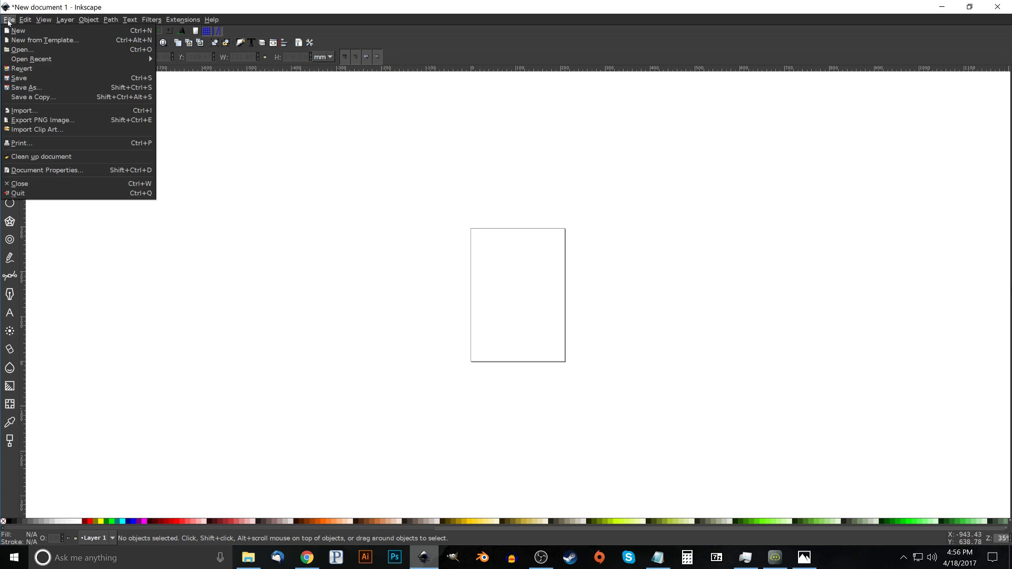
left_click(46, 170)
left_click_drag(902, 15, 570, 131)
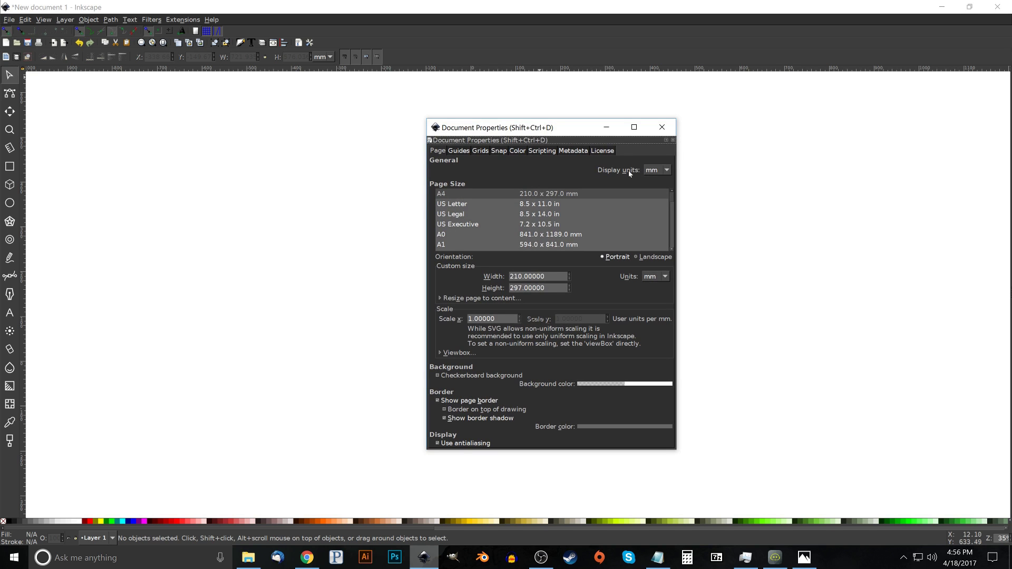
left_click(656, 169)
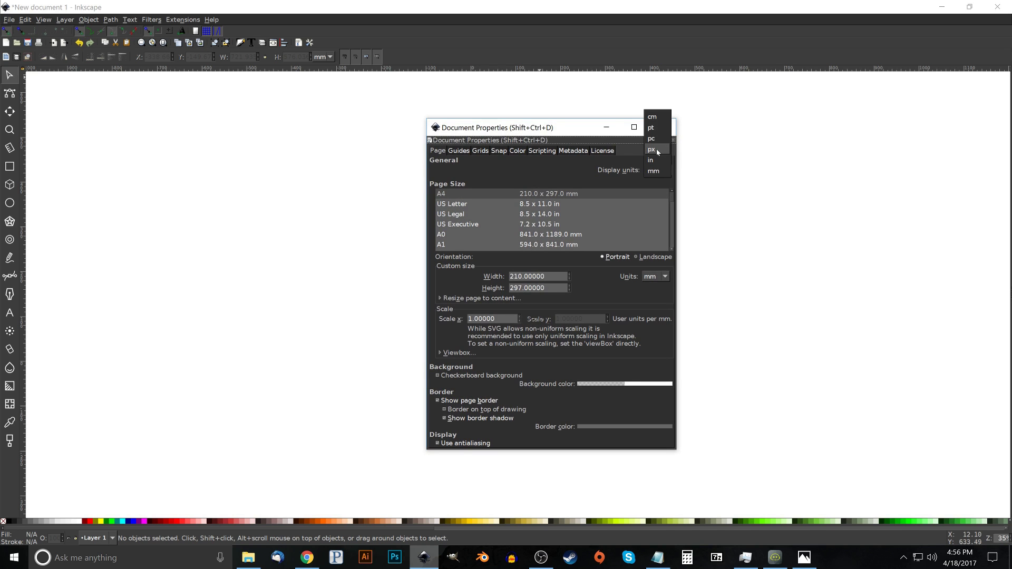
left_click(653, 150)
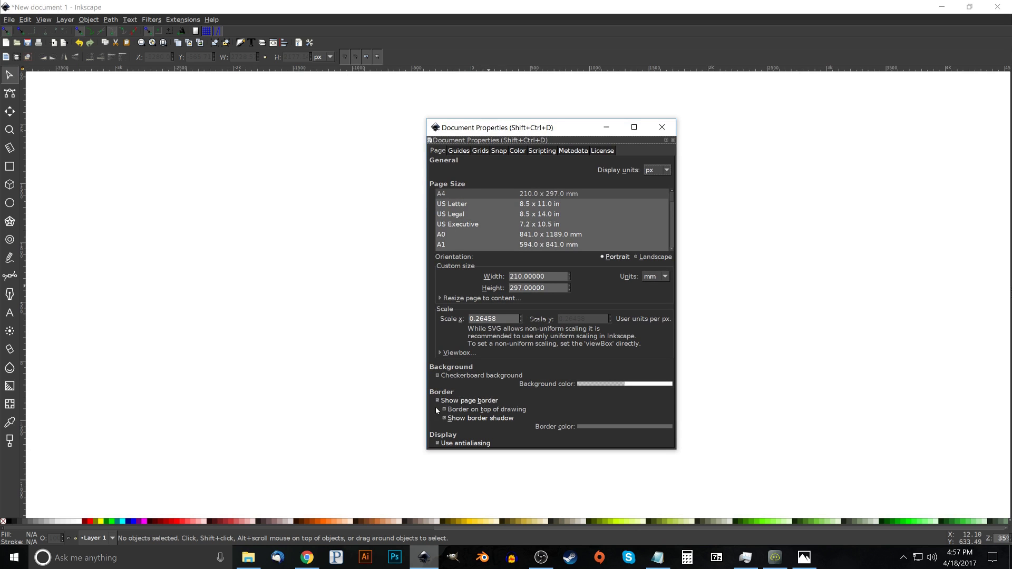
left_click_drag(571, 130, 863, 81)
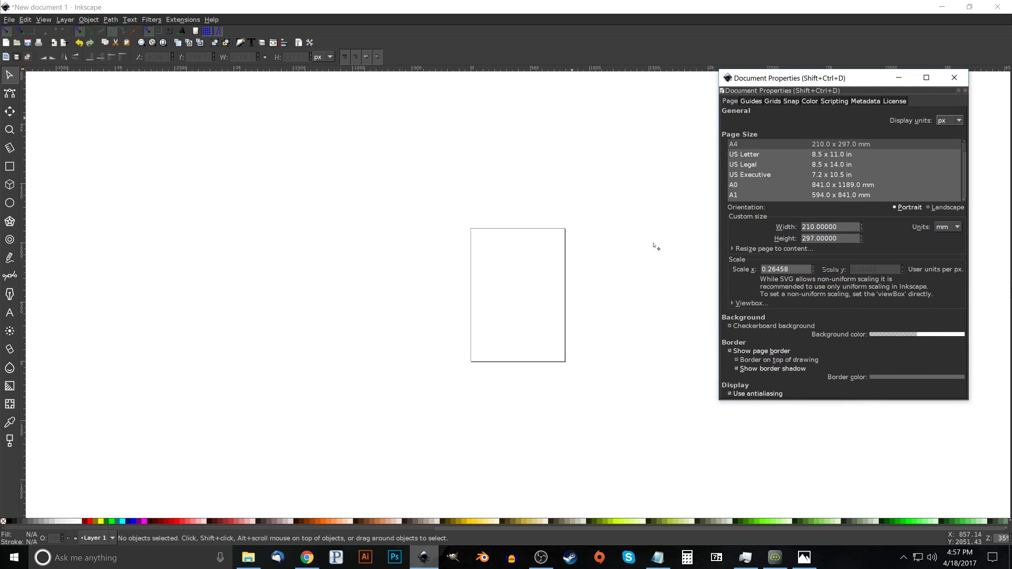
left_click(730, 351)
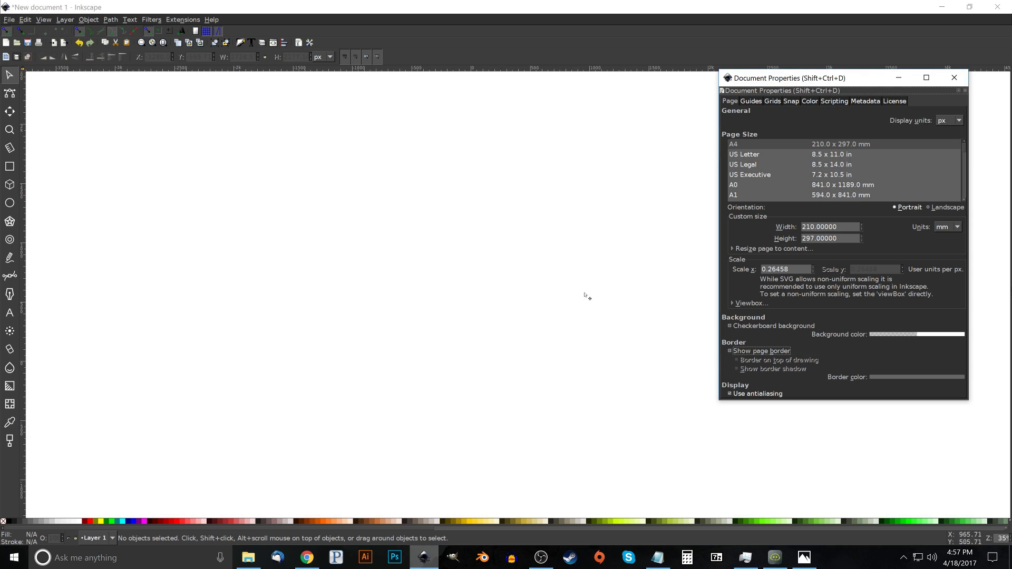
left_click(955, 79)
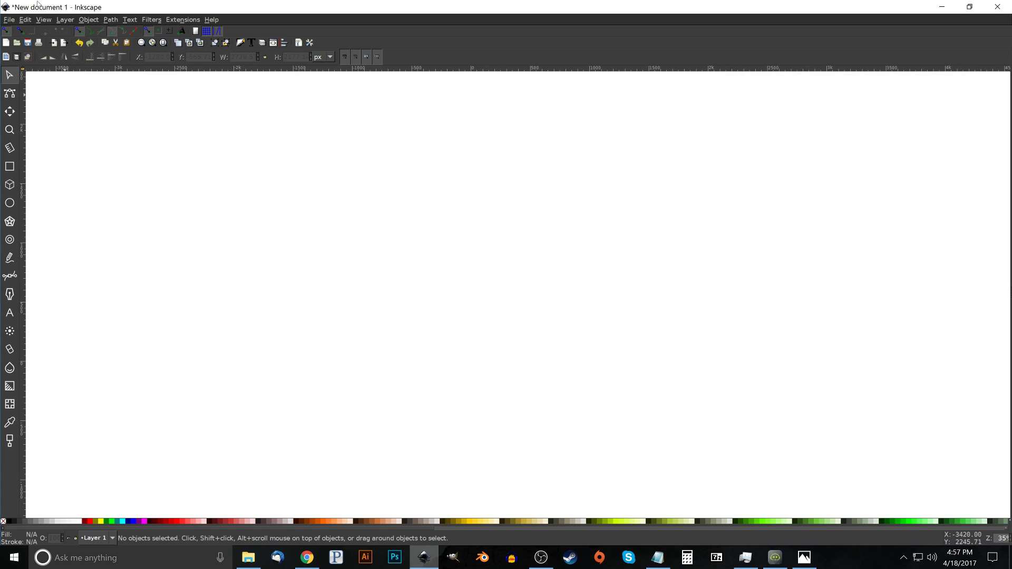
Zoom the canvas to 1:1 (100%)
left_click(42, 21)
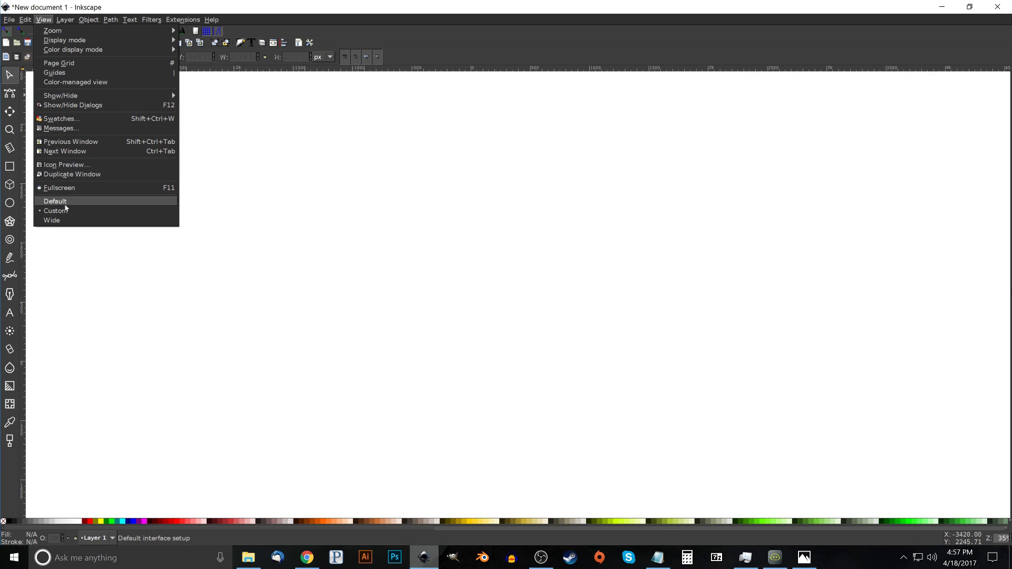
mouse_move(92, 32)
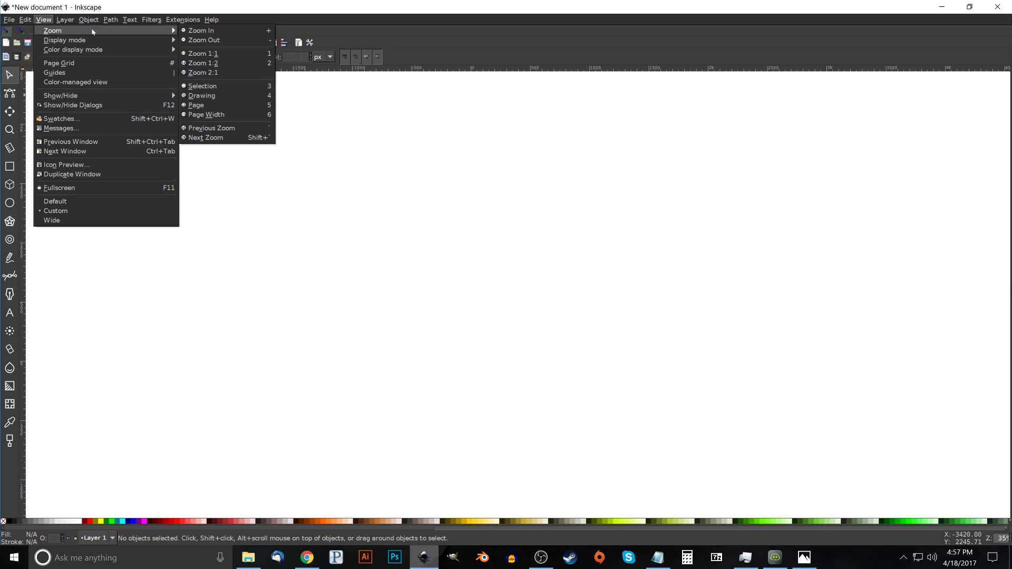
left_click(204, 56)
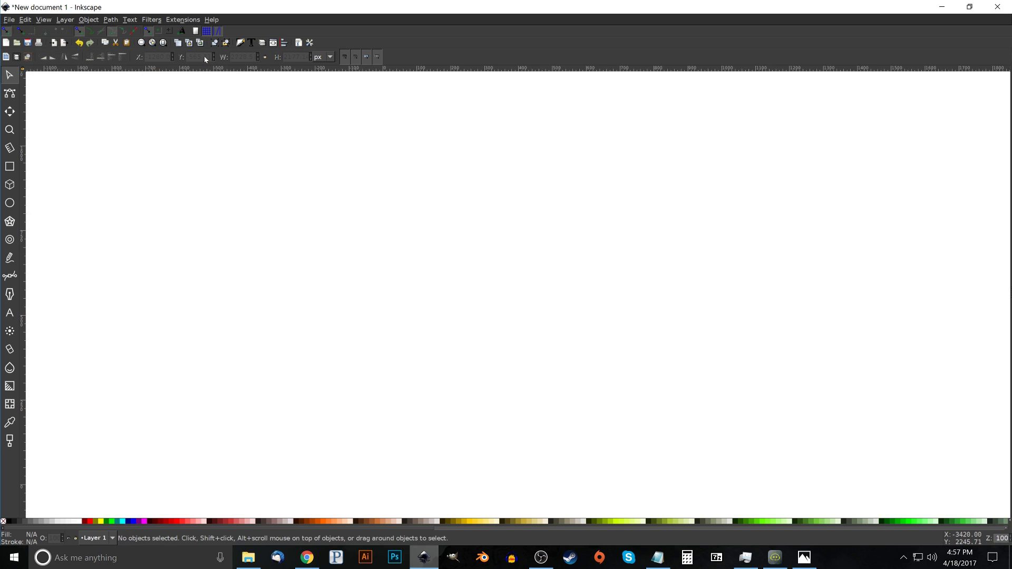
Dock Align and Distribute (relative to Last selected) and the Fill and Stroke panel
left_click(284, 43)
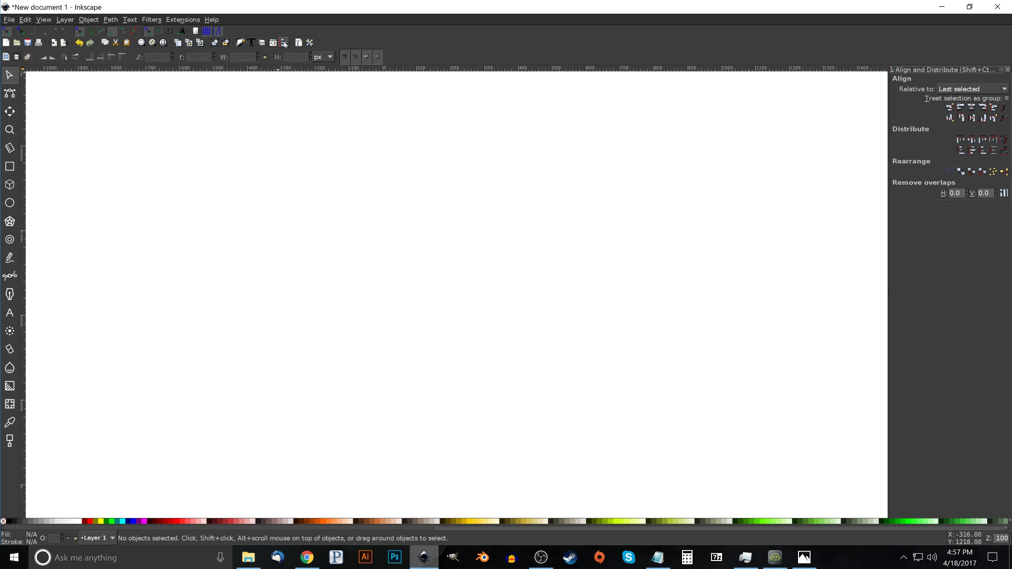
left_click(981, 89)
left_click(980, 90)
left_click(240, 43)
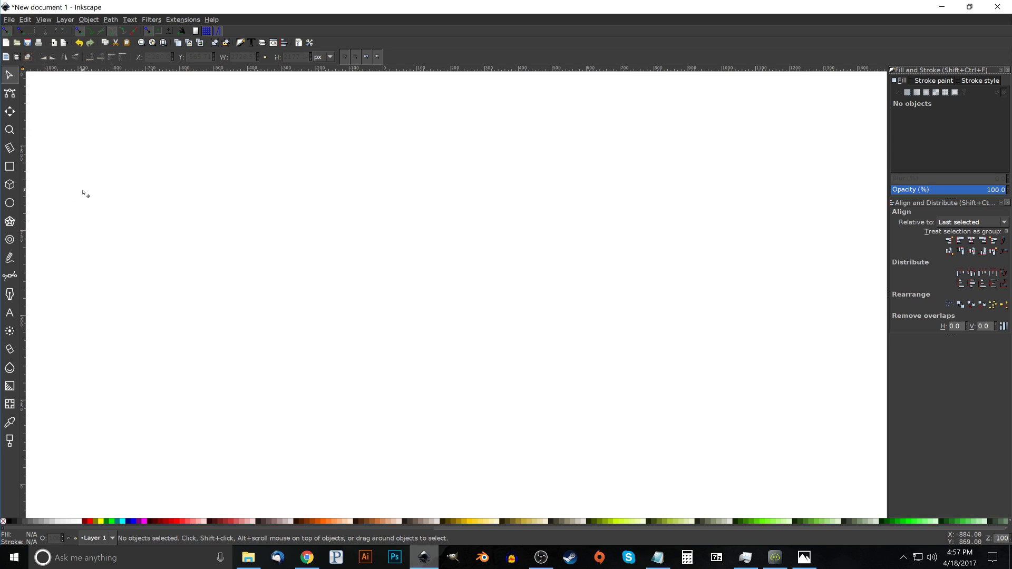
Draw a 6-corner polygon hexagon and lower its opacity to about 52%
left_click(10, 222)
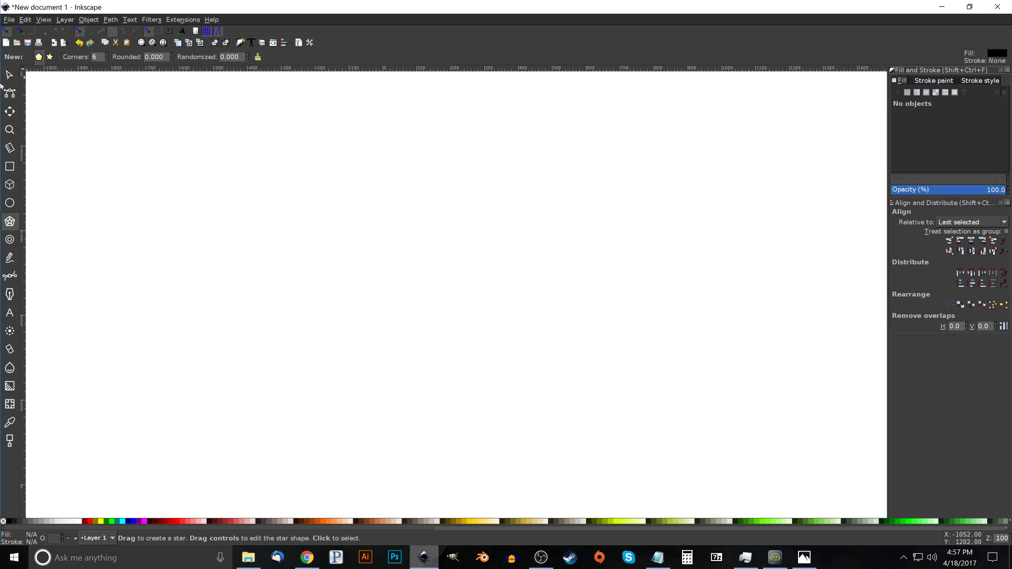
left_click(39, 57)
mouse_move(427, 253)
left_mouse_down()
mouse_move(444, 274)
mouse_move(523, 304)
mouse_move(499, 286)
mouse_move(464, 320)
mouse_move(507, 290)
mouse_move(508, 300)
left_mouse_up()
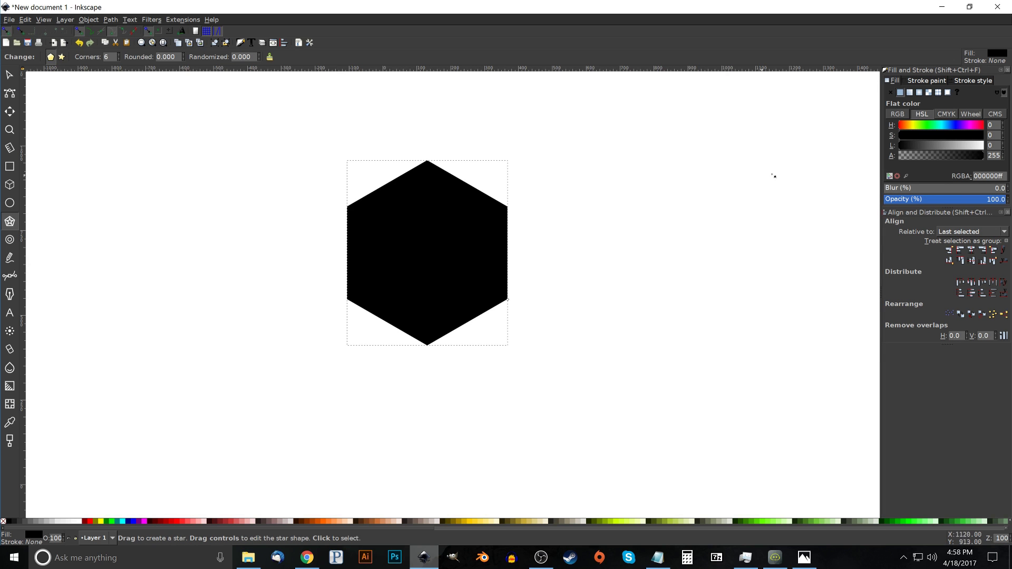
left_click_drag(960, 199, 947, 199)
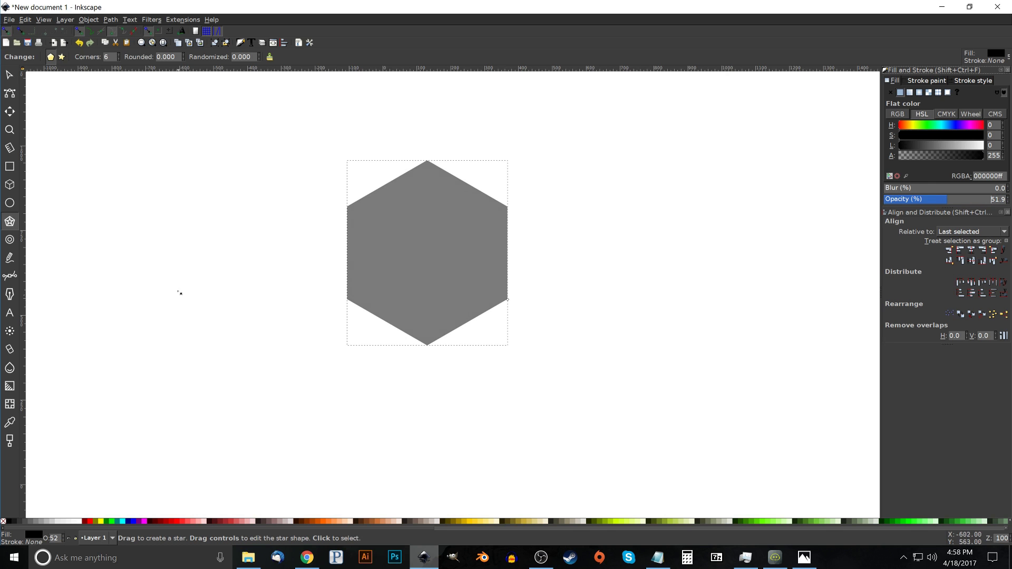
Convert the hexagon to a path and undo an accidental small extra hexagon
left_click(111, 20)
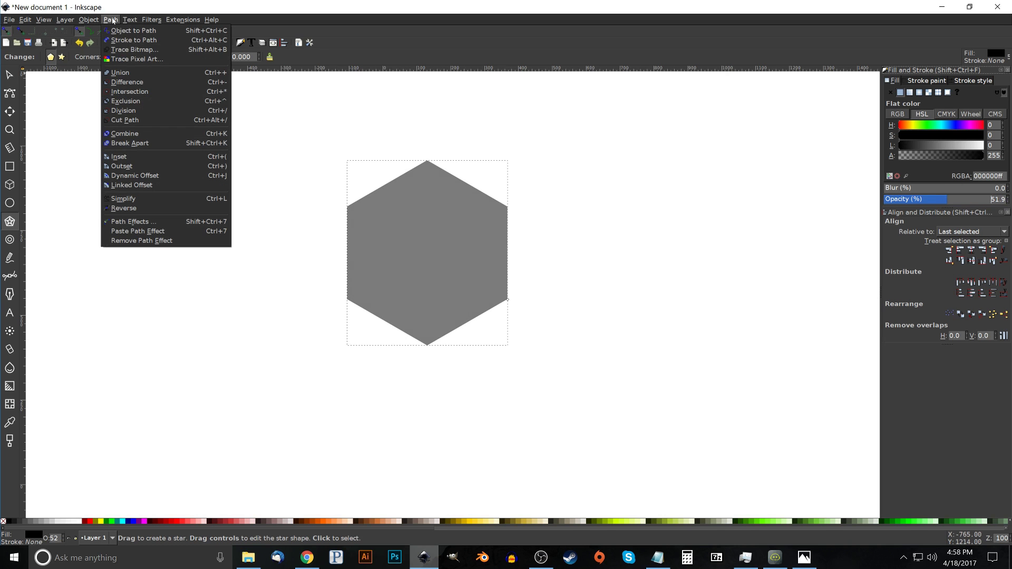
left_click(118, 30)
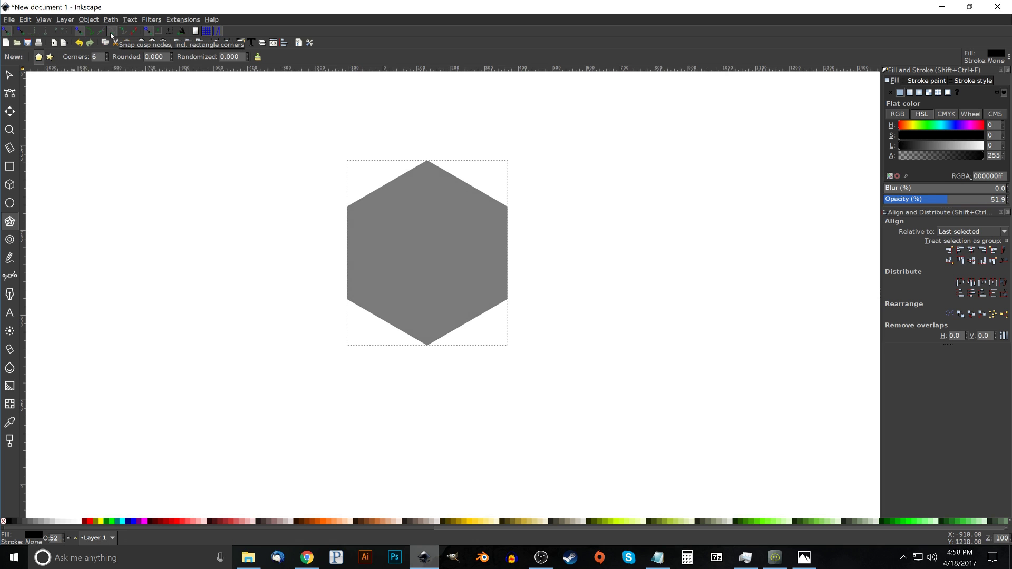
left_click_drag(457, 222, 464, 252)
key("ctrl+z")
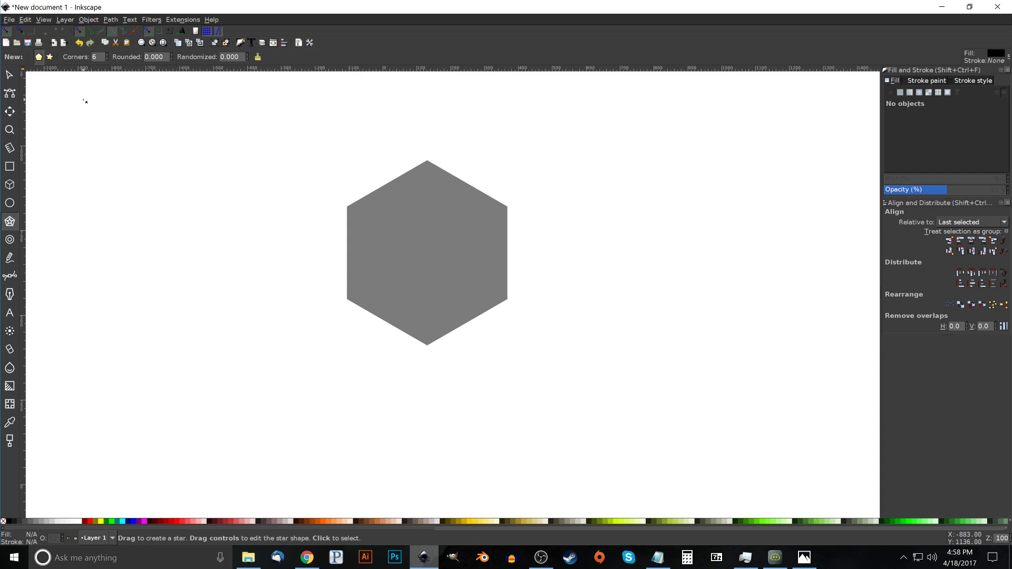
left_click(9, 75)
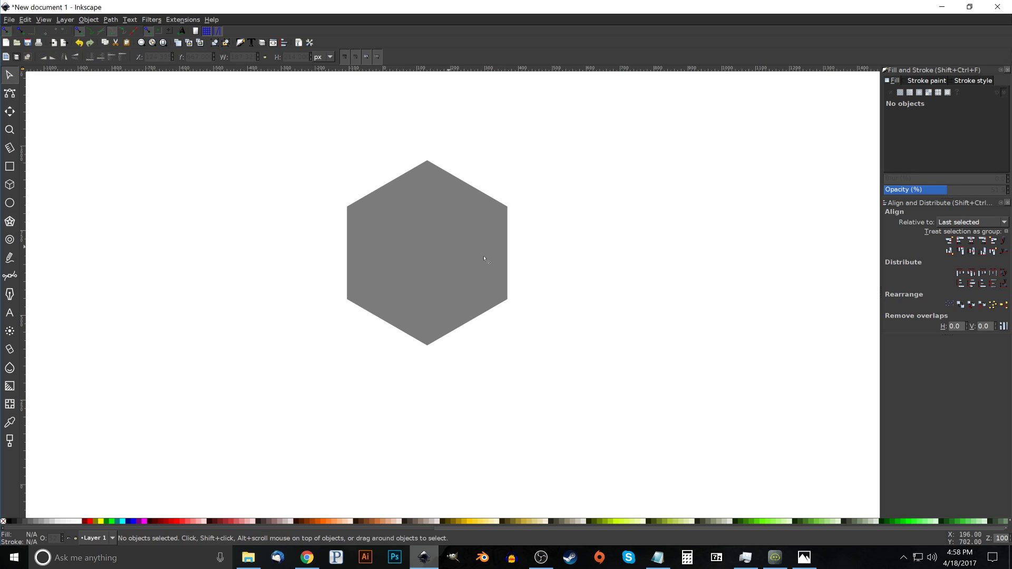
Duplicate the hexagon, colour the copy red and shift it straight up to overlap the grey one
left_click_drag(451, 194, 458, 271)
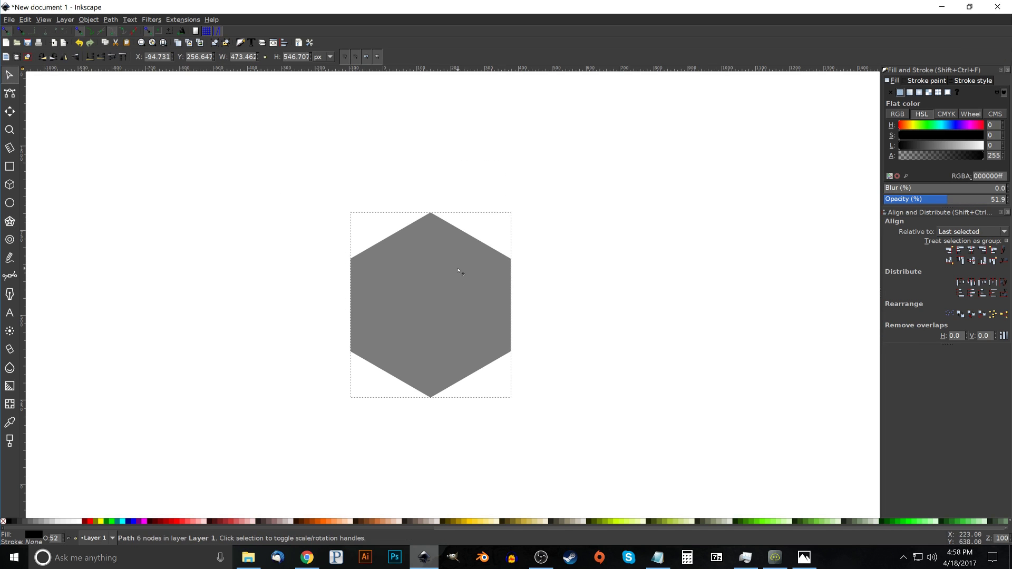
right_click(433, 276)
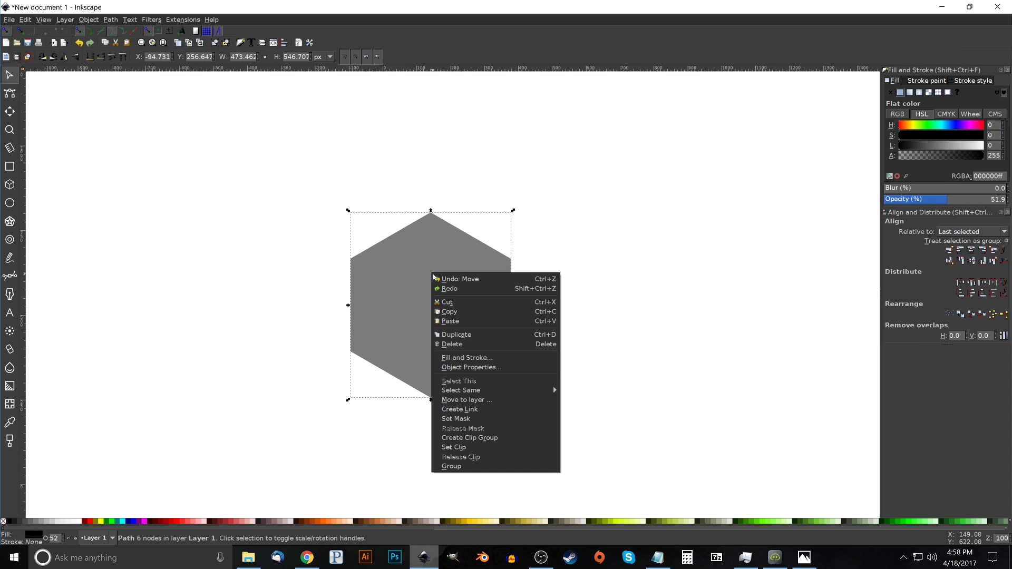
left_click(460, 333)
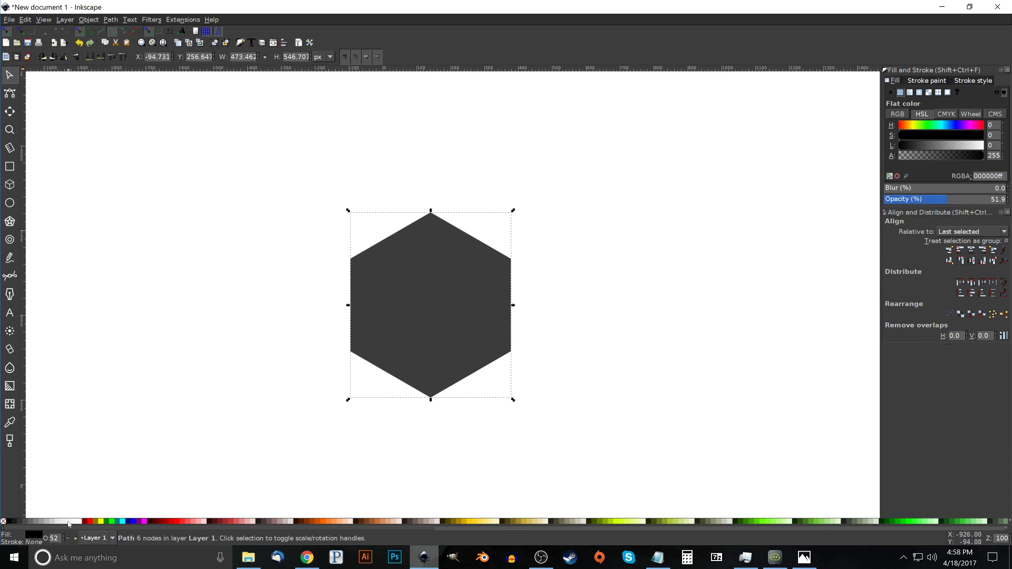
left_click(90, 522)
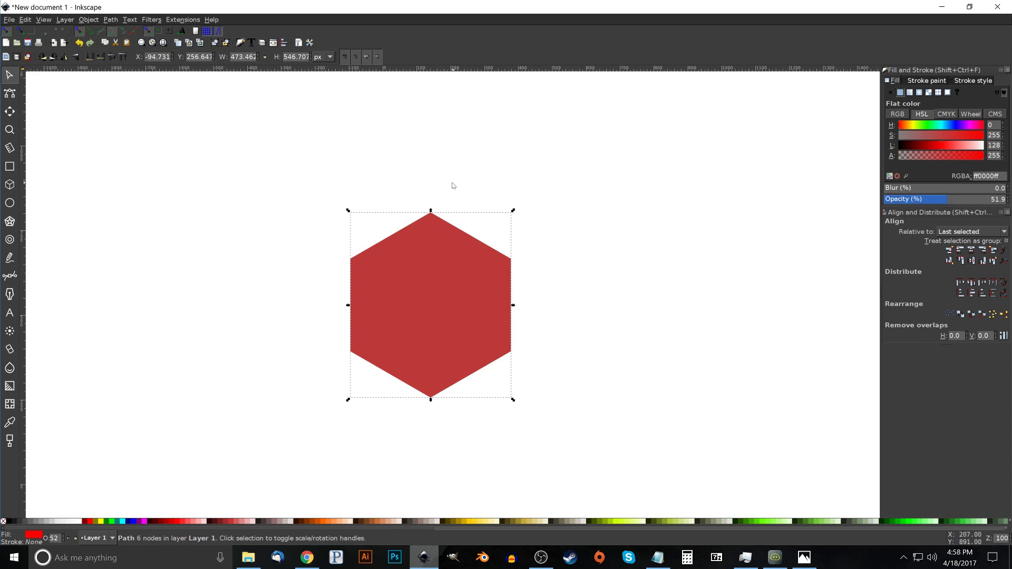
left_click_drag(440, 381, 424, 298)
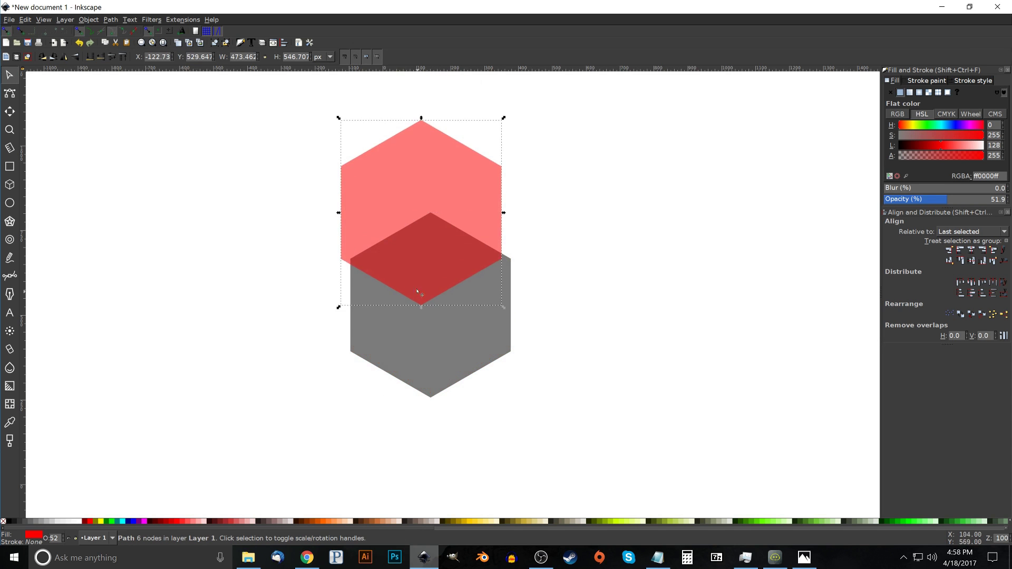
key("ctrl+z")
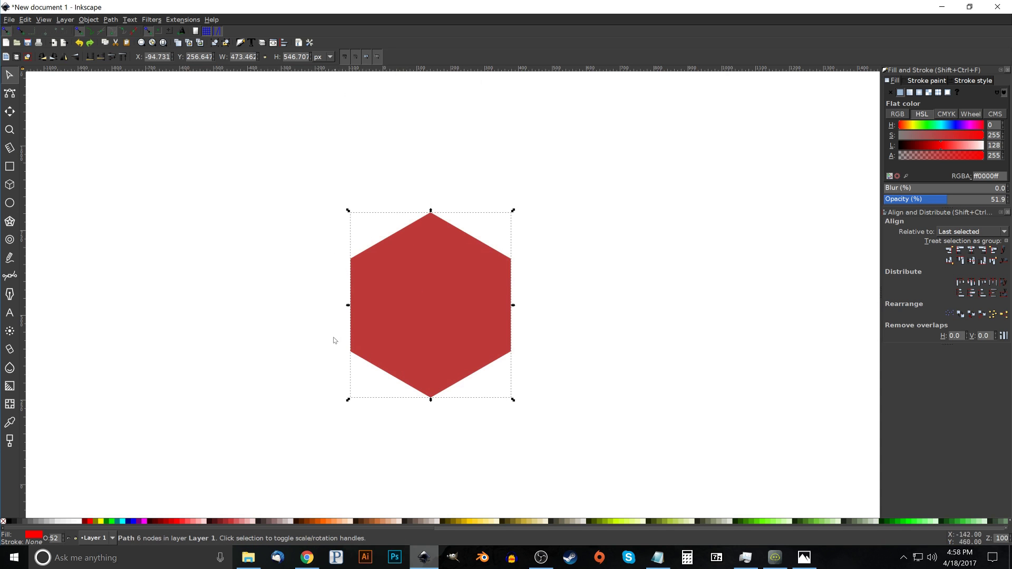
left_click_drag(352, 351, 353, 260)
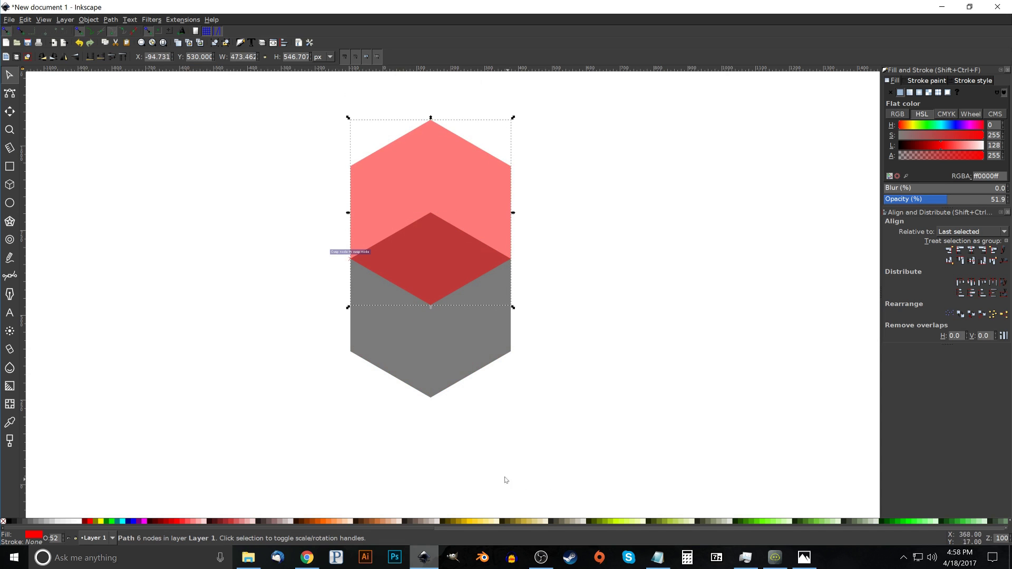
Select both hexagons and apply Path > Intersection to leave a grey diamond
key("shift")
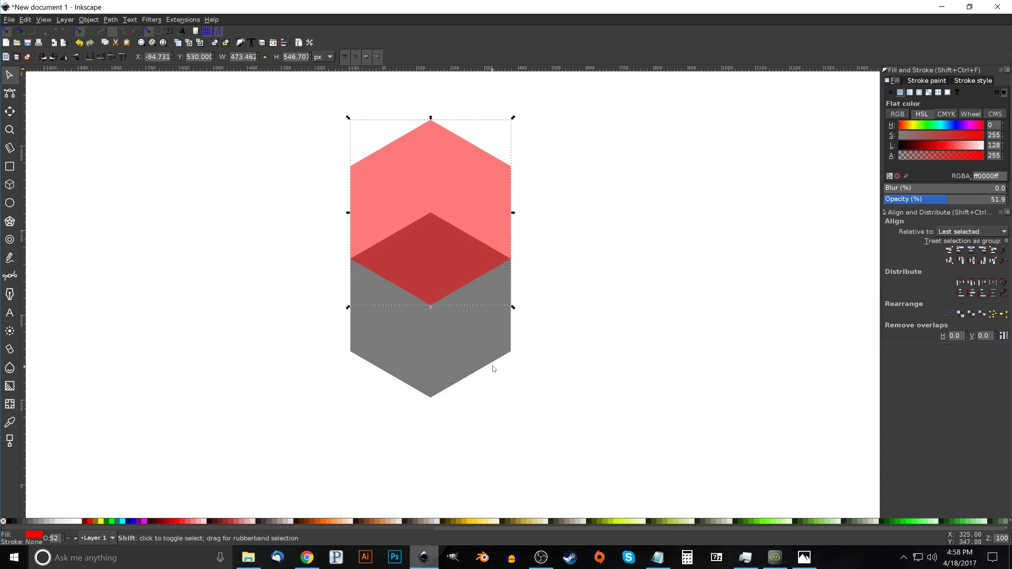
left_click(485, 328, "shift")
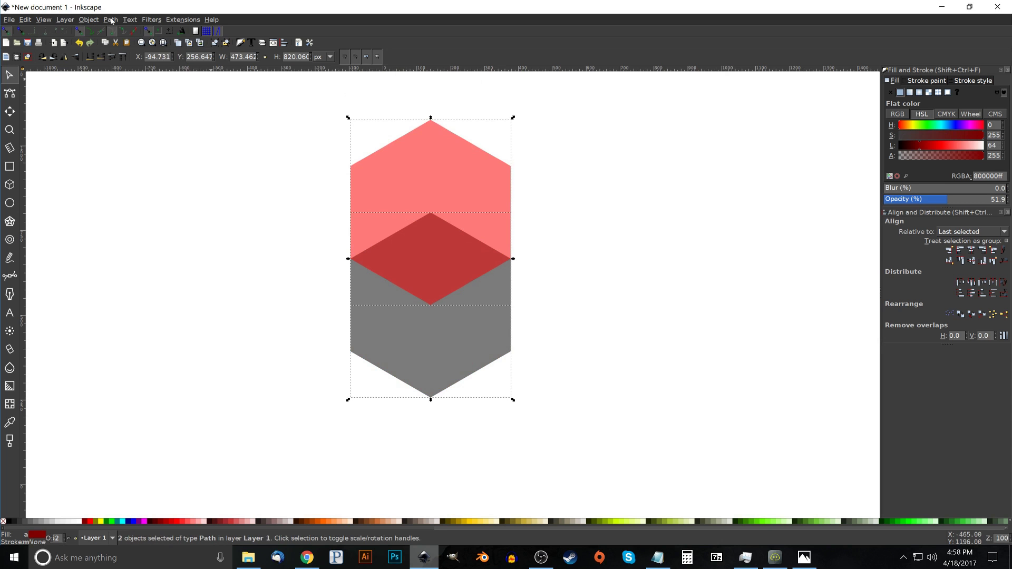
left_click(111, 19)
left_click(135, 90)
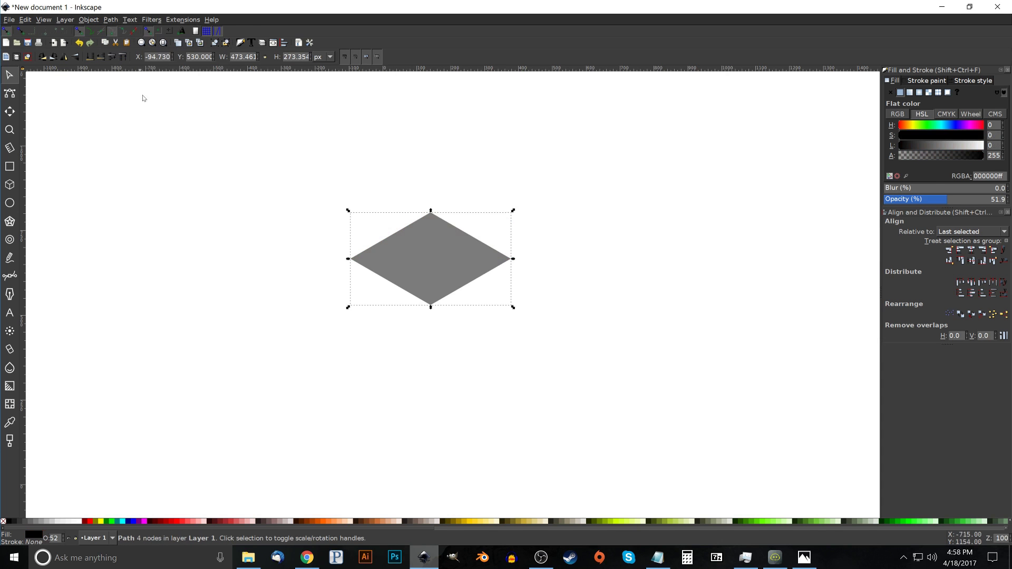
Duplicate the diamond, colour the copy red and shrink it to 80% about its centre
mouse_move(456, 259)
left_mouse_down()
mouse_move(477, 263)
mouse_move(470, 255)
left_mouse_up()
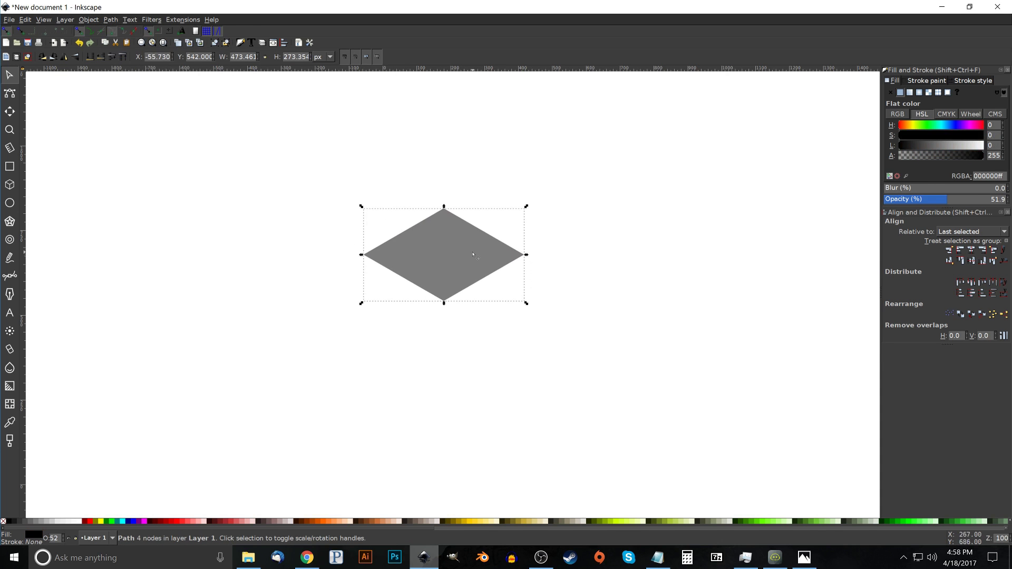
right_click(473, 254)
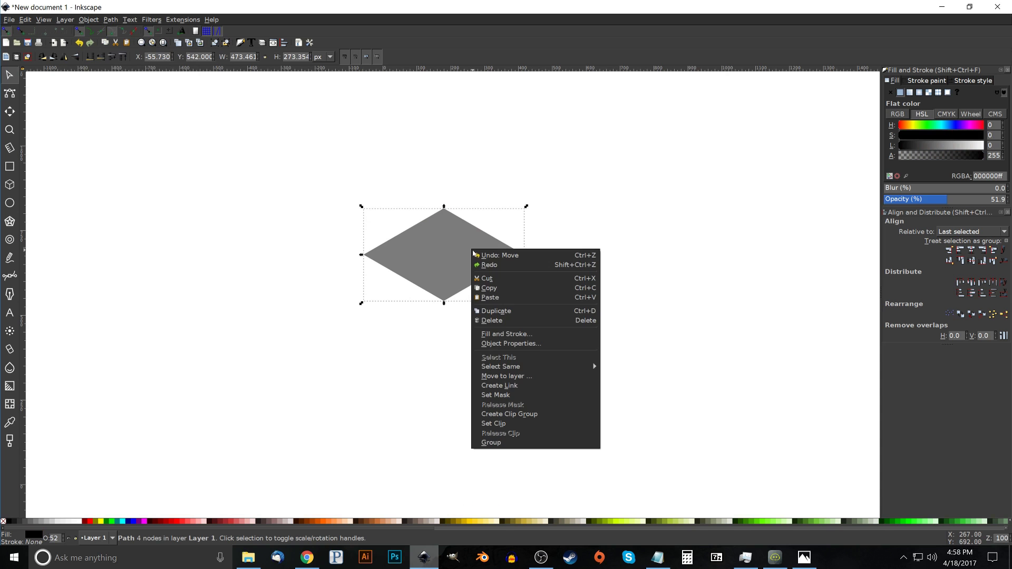
left_click(497, 311)
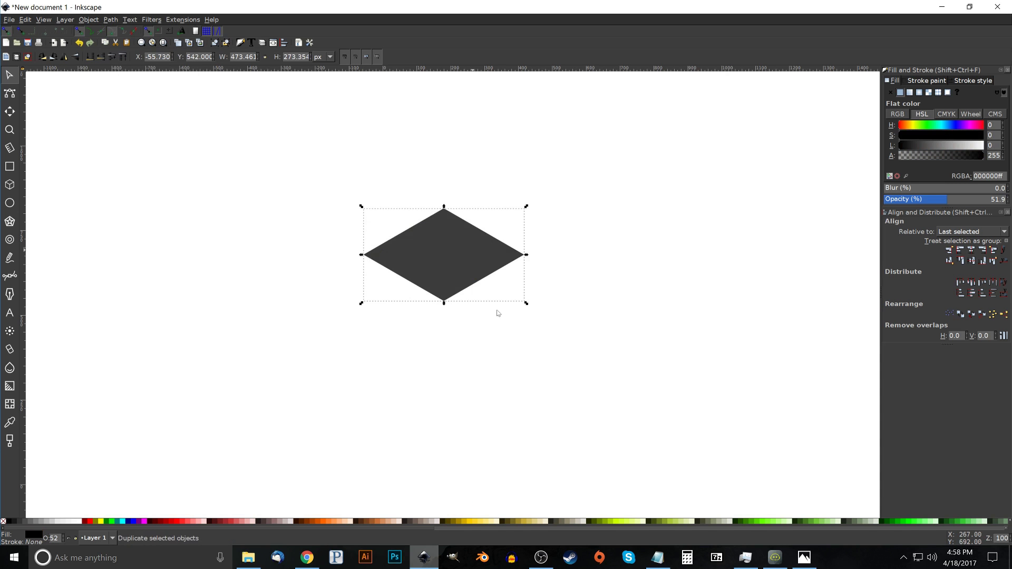
left_click(87, 522)
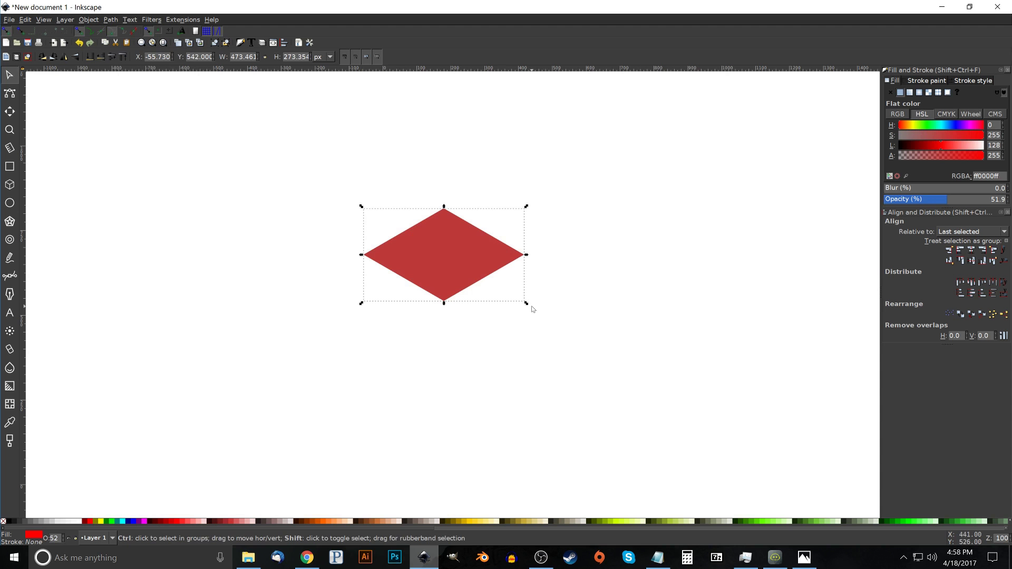
left_click_drag(526, 303, 510, 305)
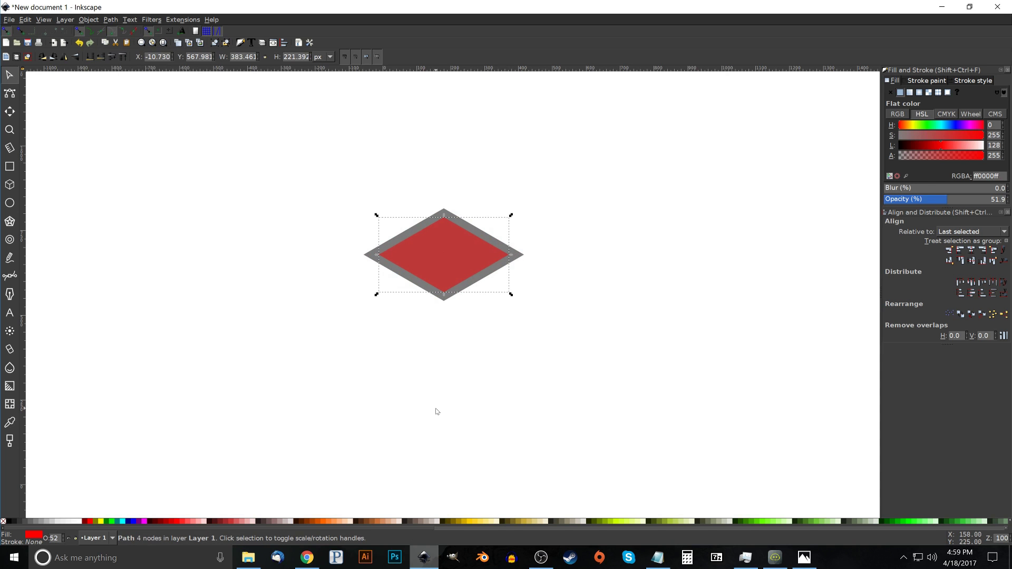
Add the grey diamond to the selection and cut out the red copy with Path > Difference
left_click(525, 255, "shift")
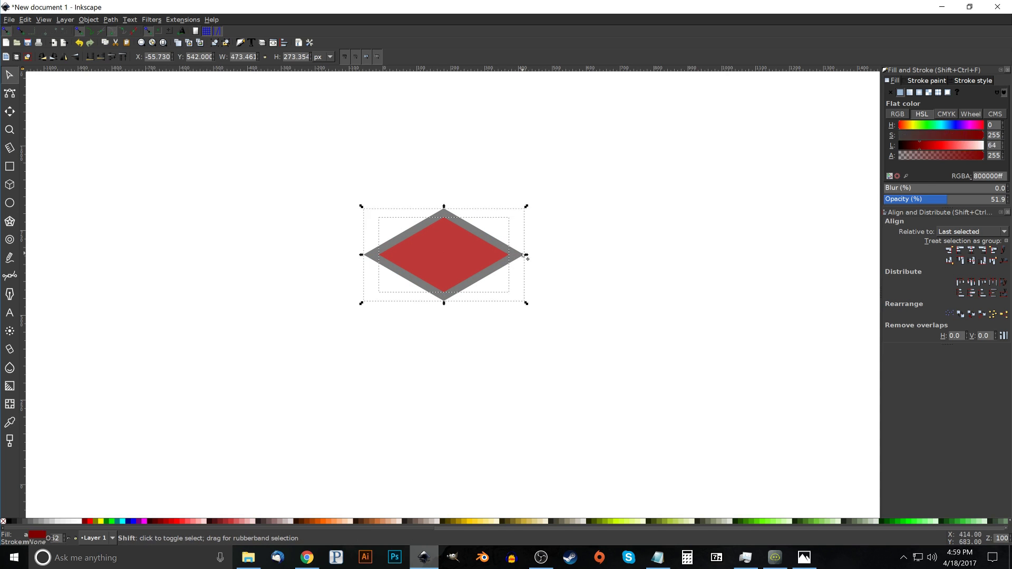
left_click(115, 22)
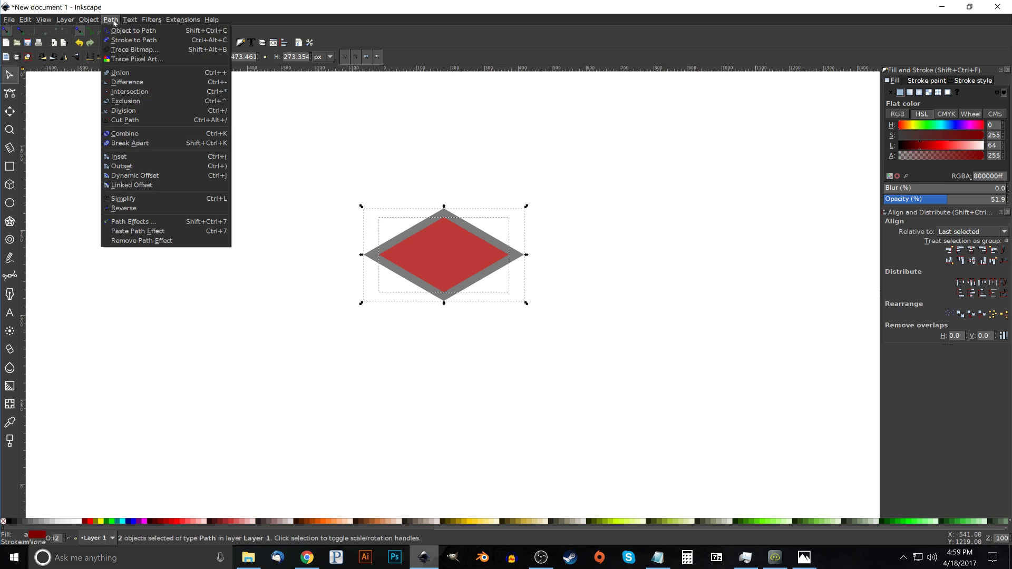
left_click(127, 82)
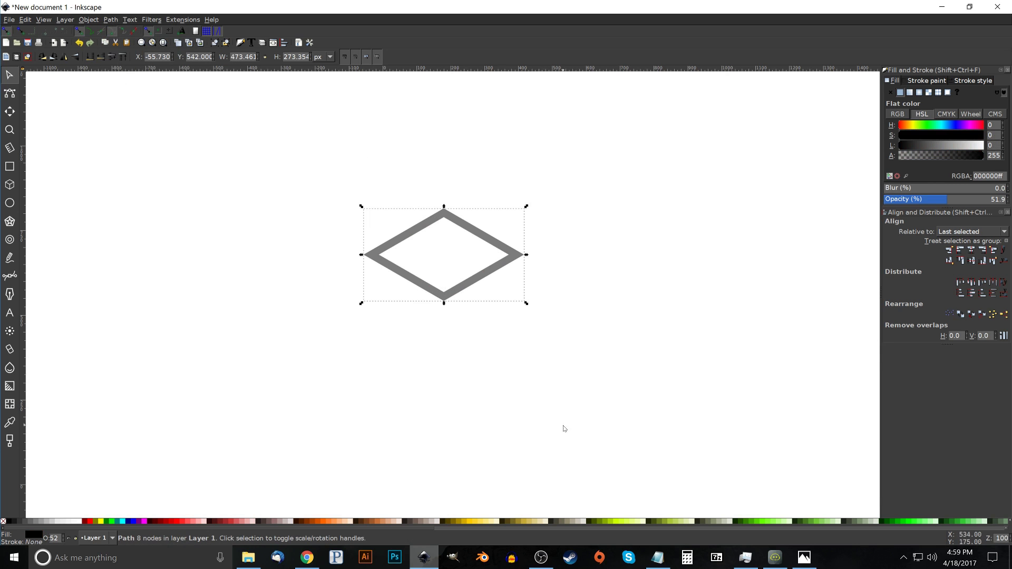
Scale the diamond frame up to about 727 × 420 px and move it higher
left_click_drag(526, 303, 569, 341)
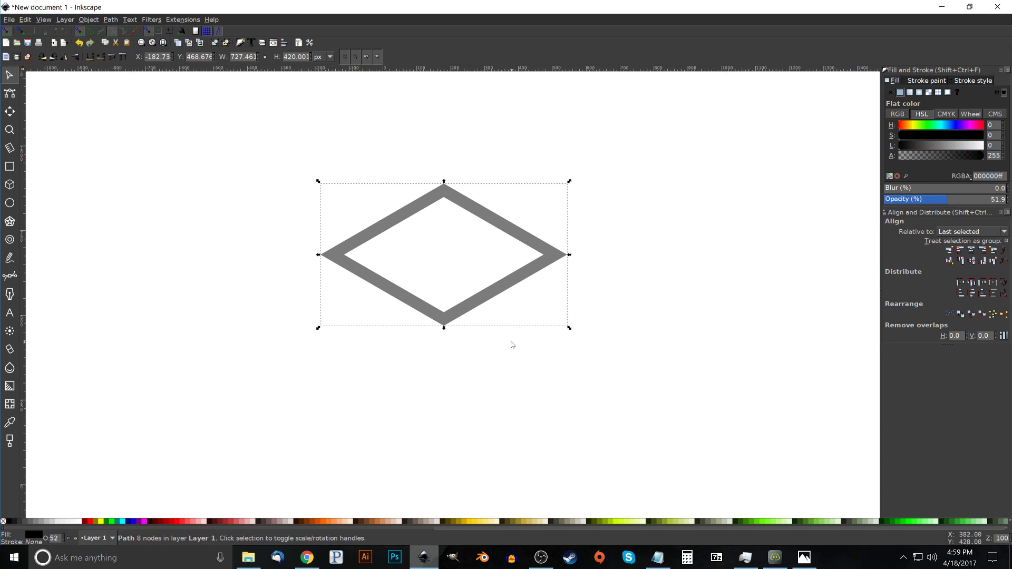
left_click_drag(462, 317, 460, 285)
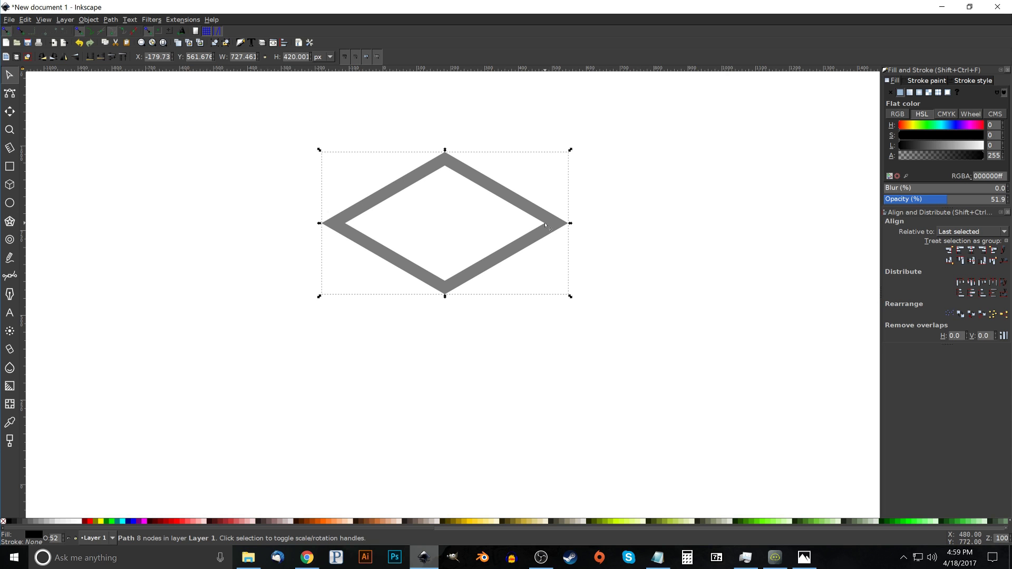
Duplicate the frame, colour the copy lime green (#00FF00) and lower it until corners snap
key("ctrl+d")
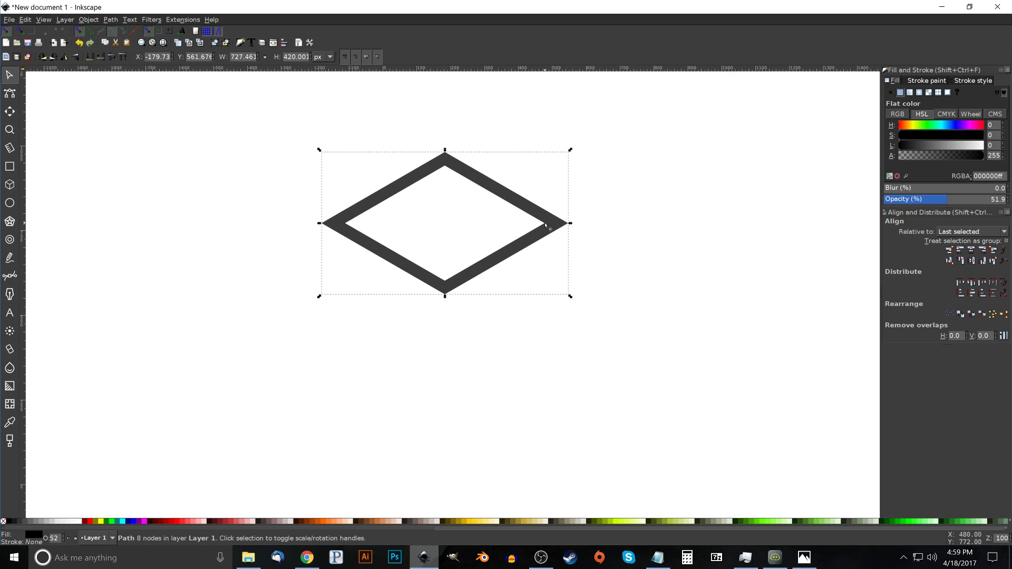
left_click(111, 522)
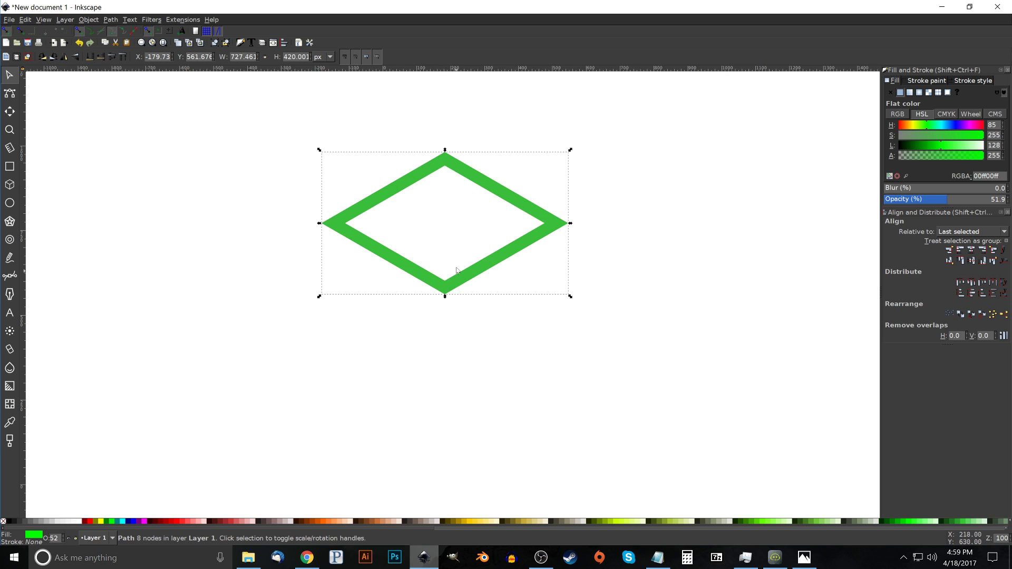
left_click_drag(446, 158, 448, 173)
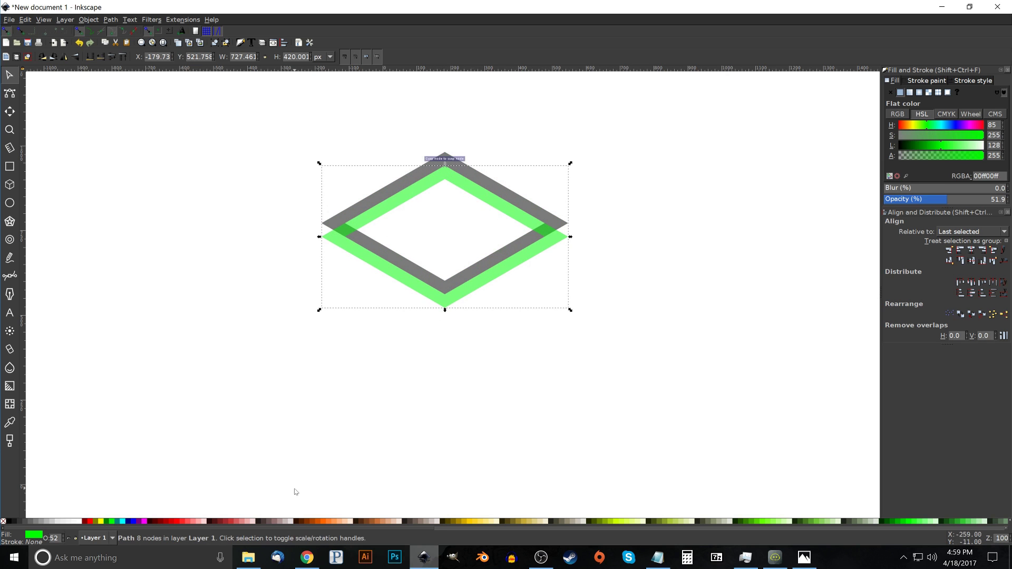
left_click(10, 275)
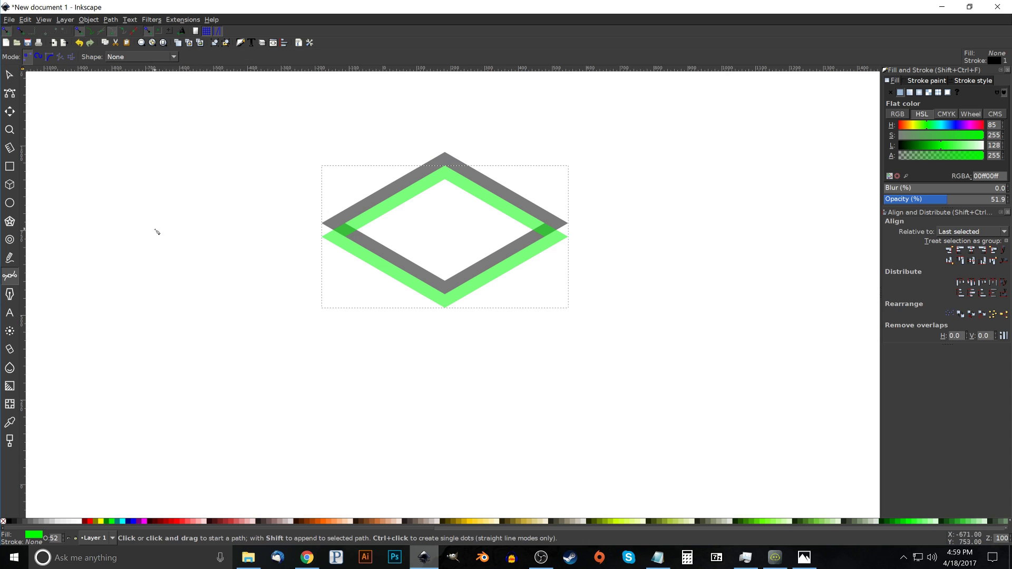
Draw a closed 4-node outline along the frame's lower-left edge as its thickness face
left_click(446, 309)
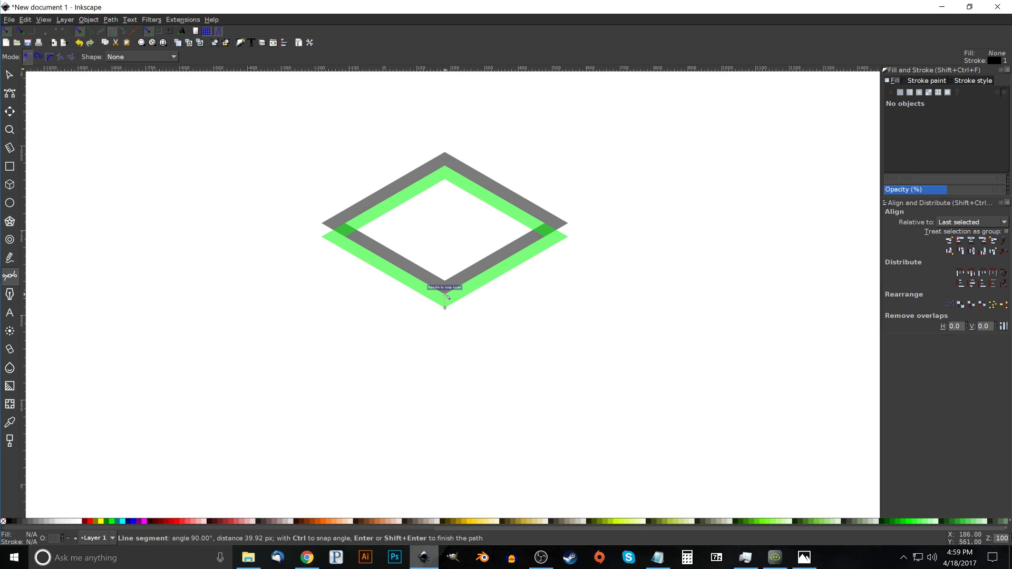
left_click(322, 223)
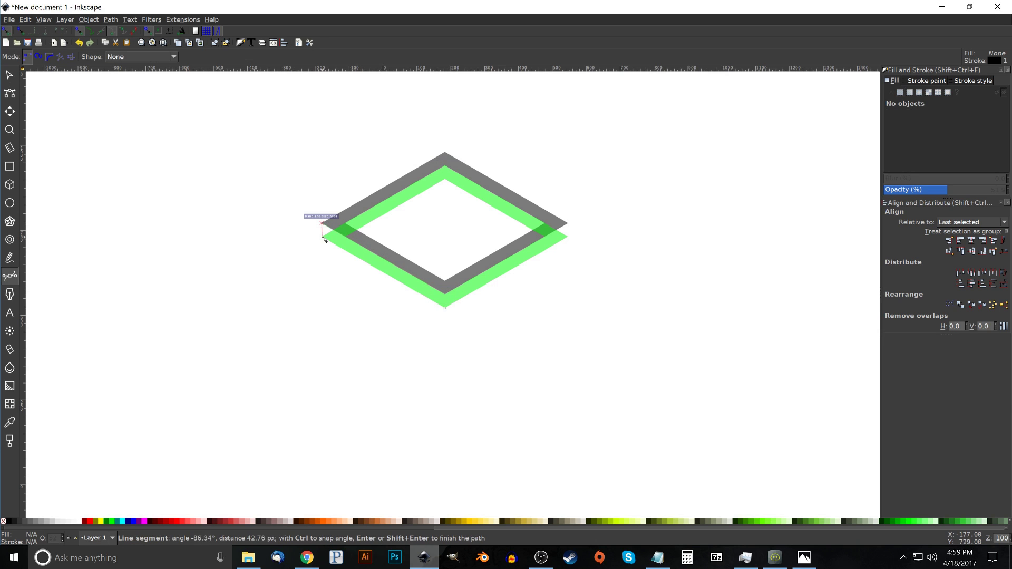
left_click(322, 237)
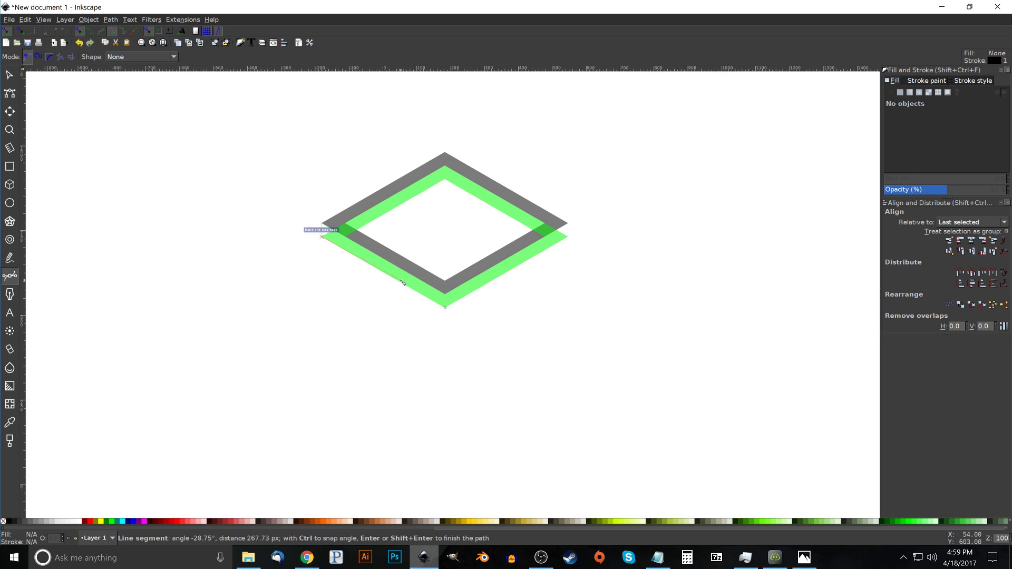
left_click(446, 309)
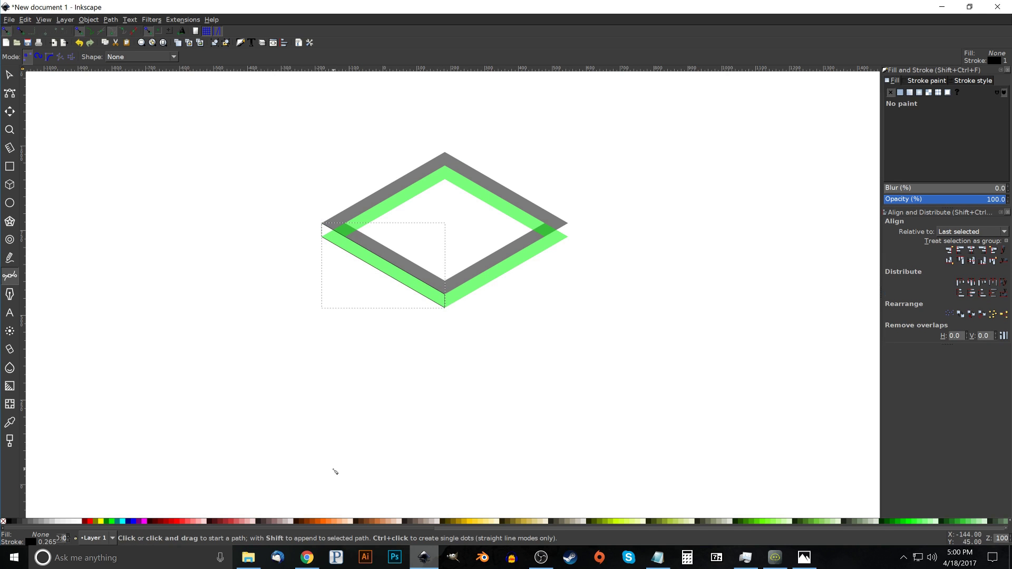
Select the green copy of the frame and delete it
left_click(9, 74)
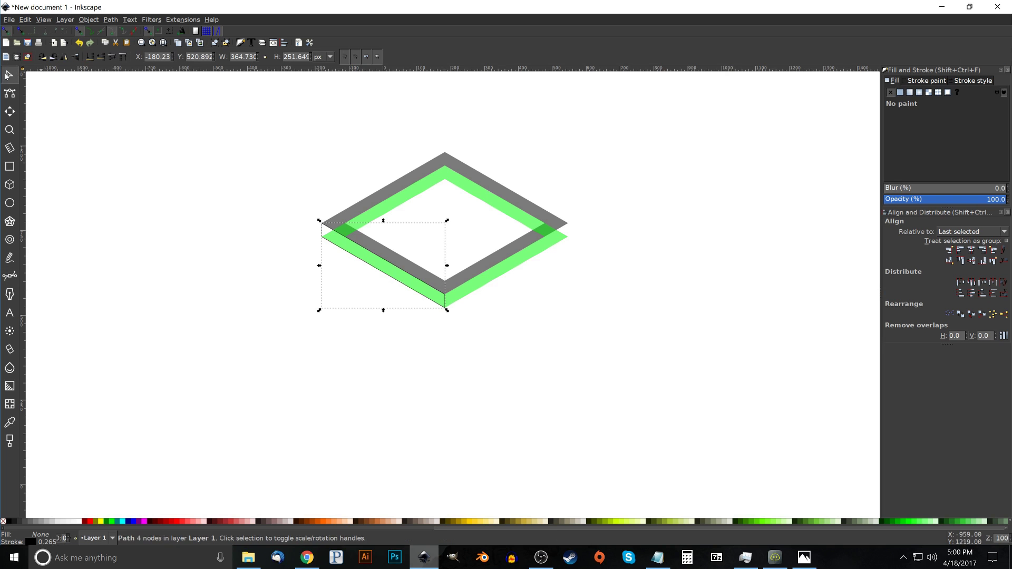
left_click_drag(554, 240, 711, 297)
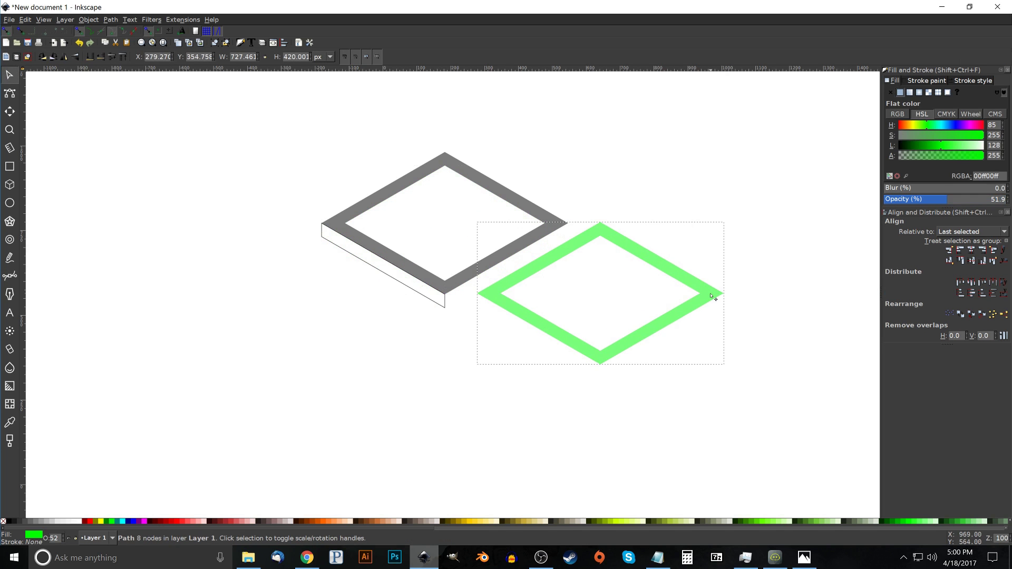
key("Delete")
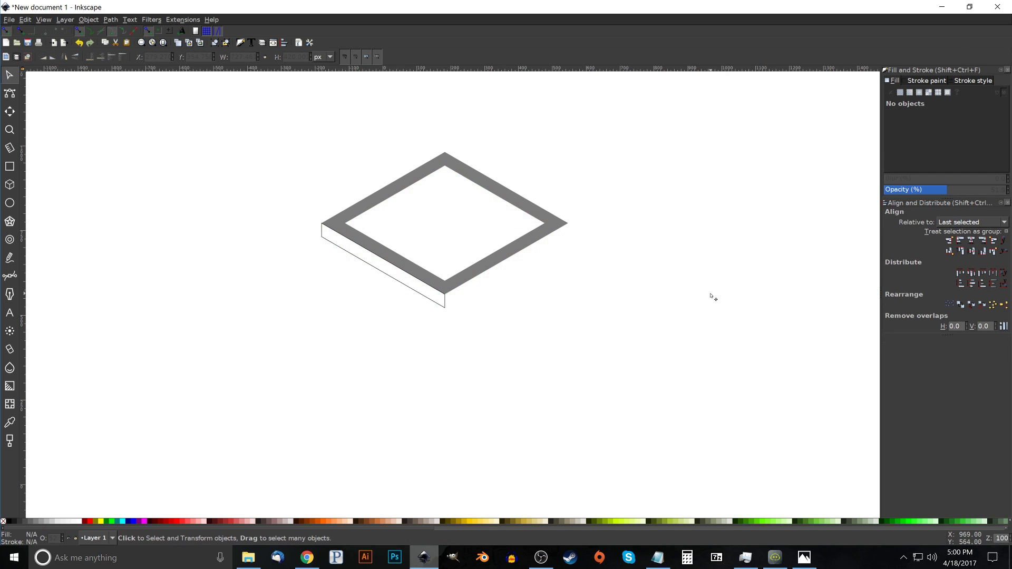
Fill the lower-left side face lime green, remove its stroke and set opacity to about 52%
left_click(389, 279)
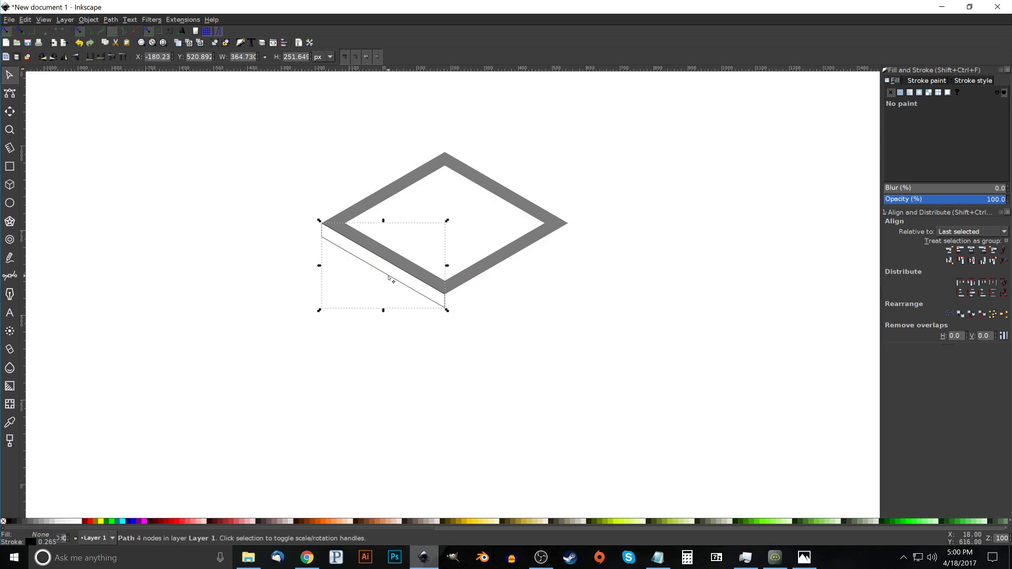
left_click(112, 522)
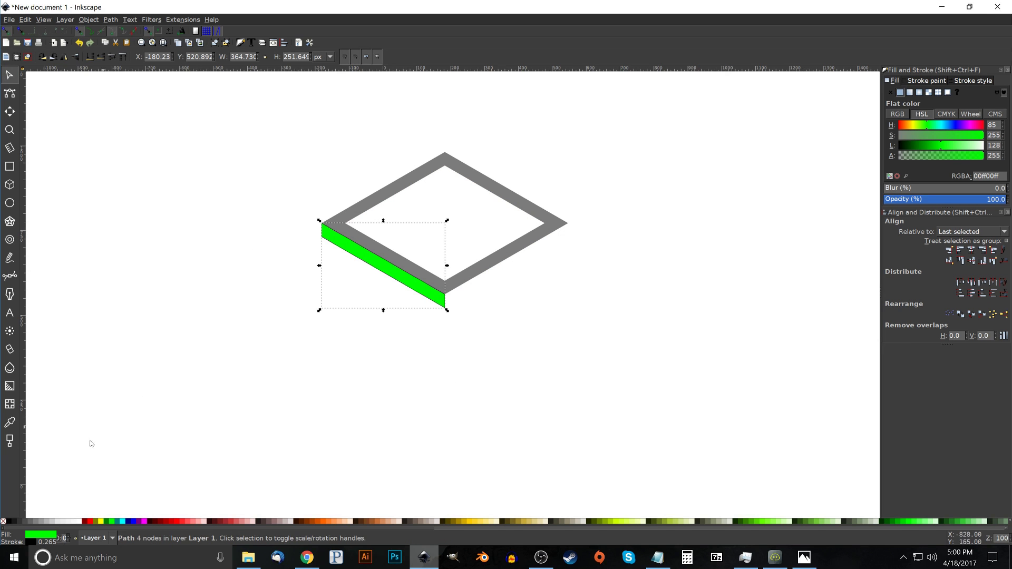
left_click(3, 522, "shift")
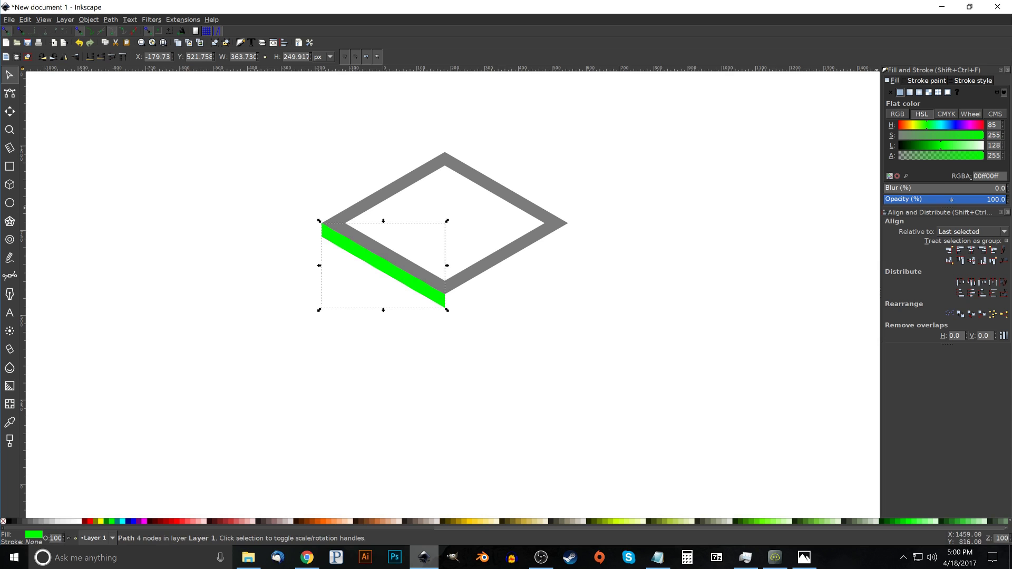
left_click_drag(950, 201, 947, 200)
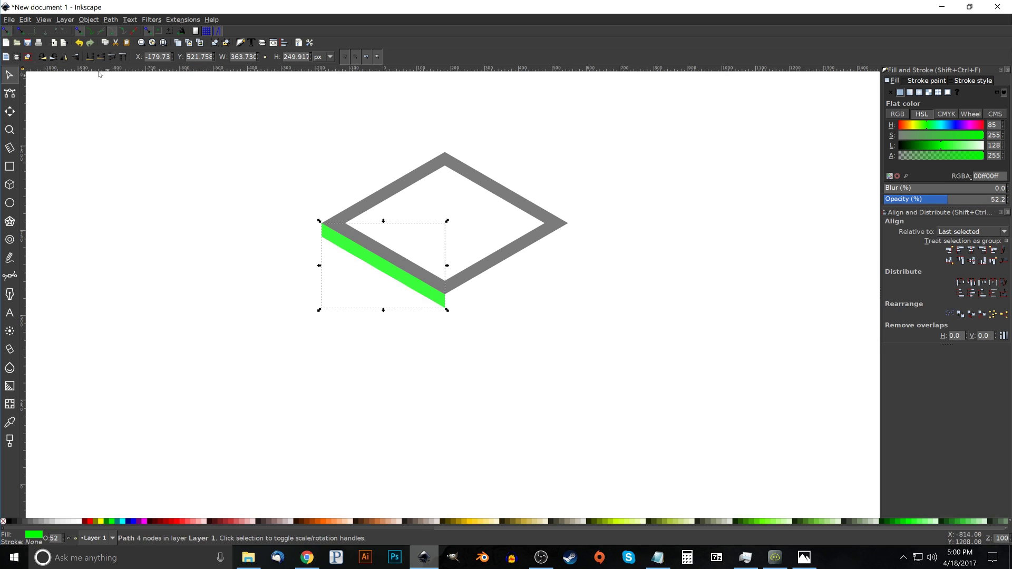
Flip the green side face horizontally and move the copy up to the frame's upper-left edge
left_click(62, 58)
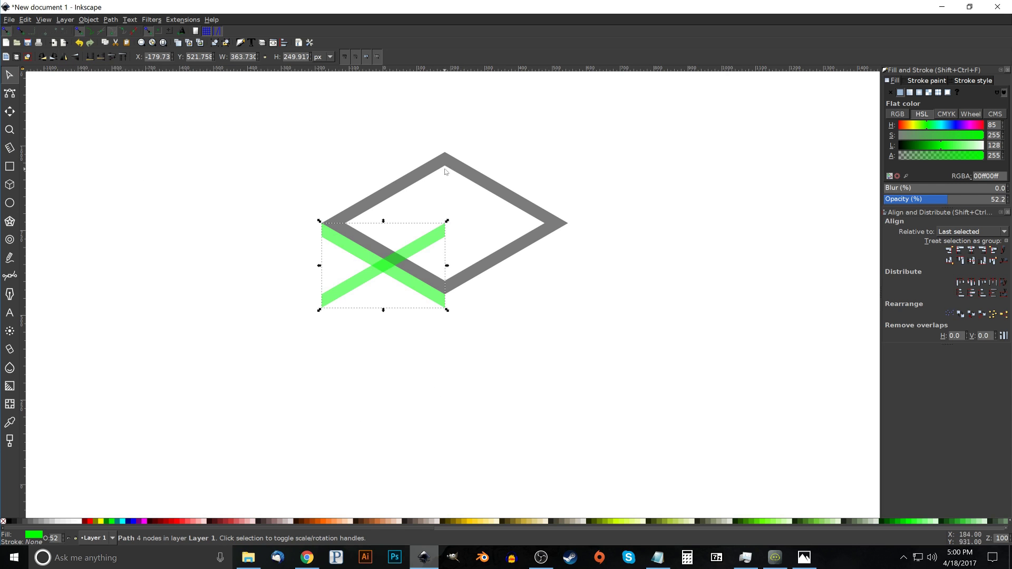
left_click_drag(441, 230, 443, 169)
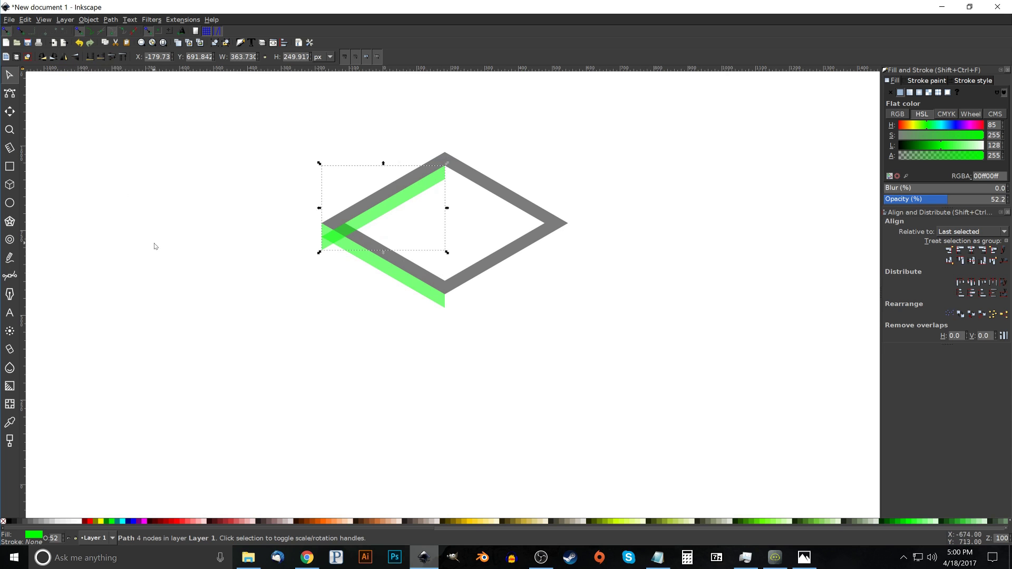
key("b")
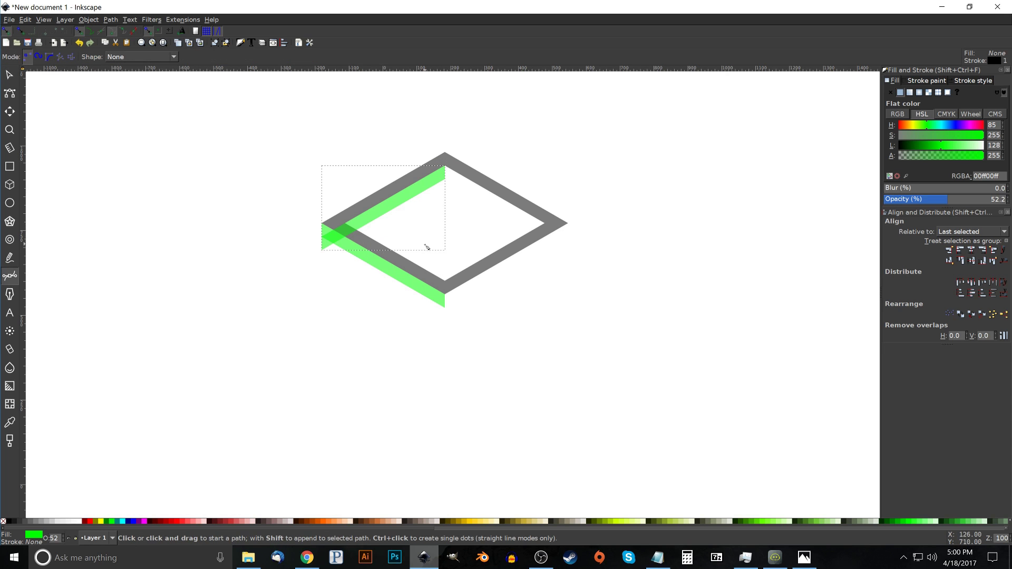
Draw a short trial line from the diamond's bottom corner toward its left corner
left_click(445, 282)
key("Escape")
left_click(445, 282)
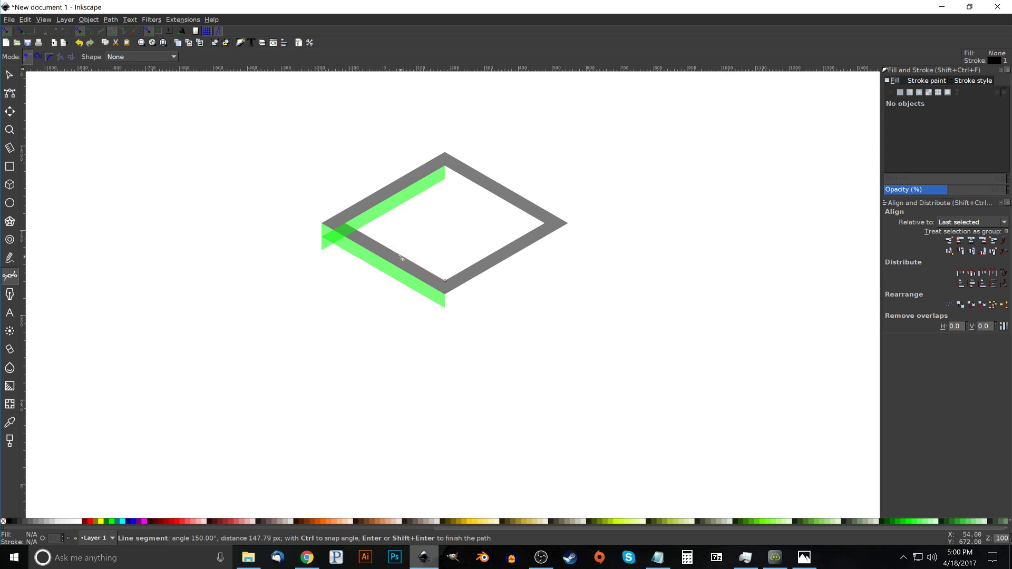
left_click(325, 215)
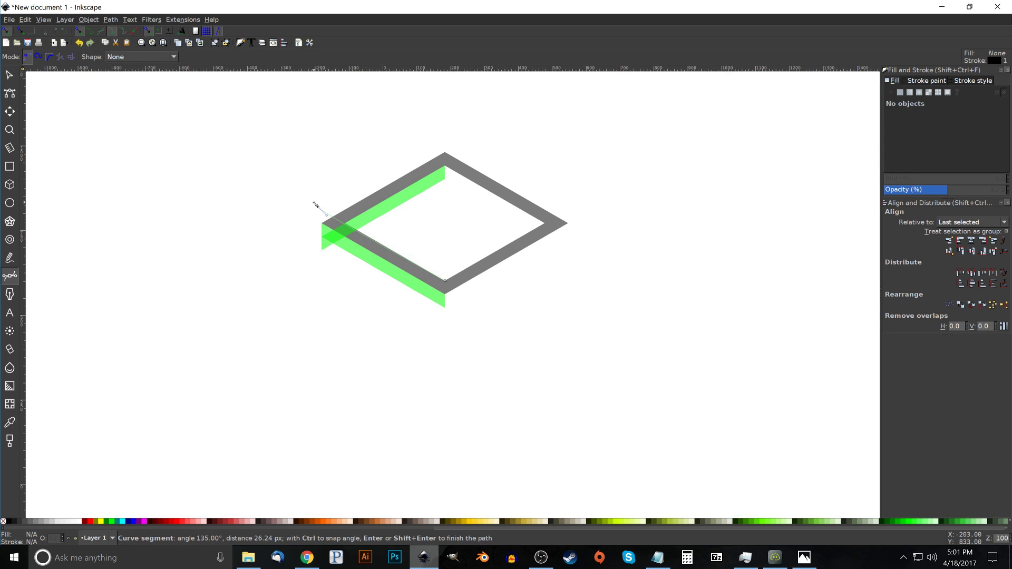
key("Return")
key("s")
key("Escape")
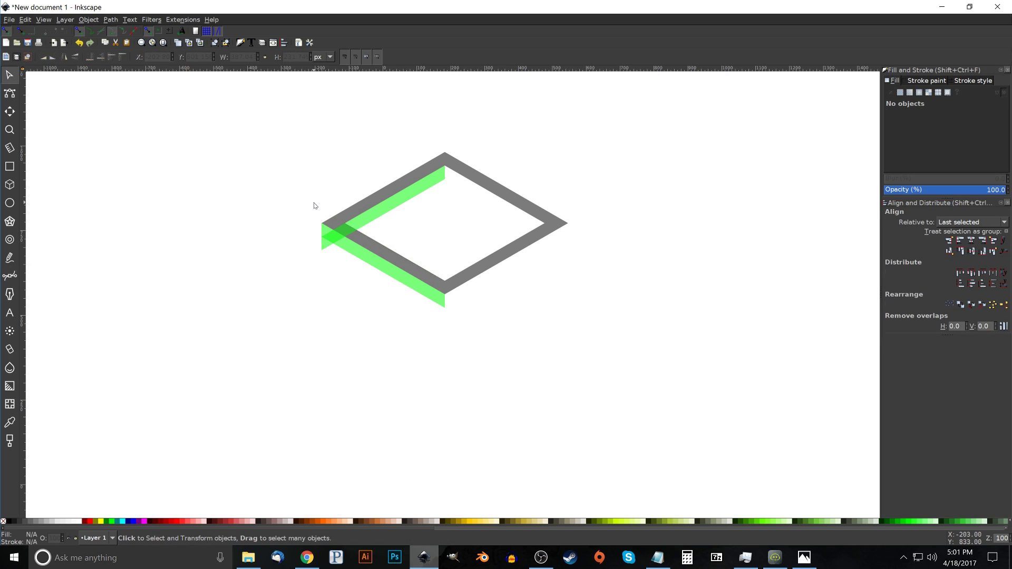
left_click(10, 275)
Draw a closed outline from the bottom corner around the area below the diamond's lower-left edge
left_click(444, 281)
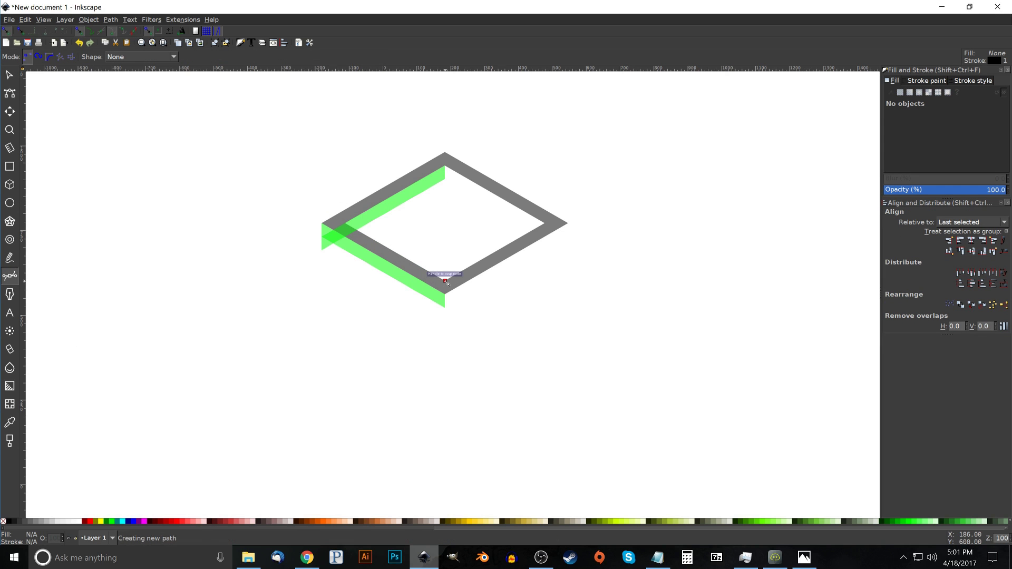
left_click(294, 194)
left_click(278, 213)
left_click(268, 274)
left_click(290, 331)
left_click(372, 378)
left_click(471, 363)
left_click(490, 322)
left_click(446, 281)
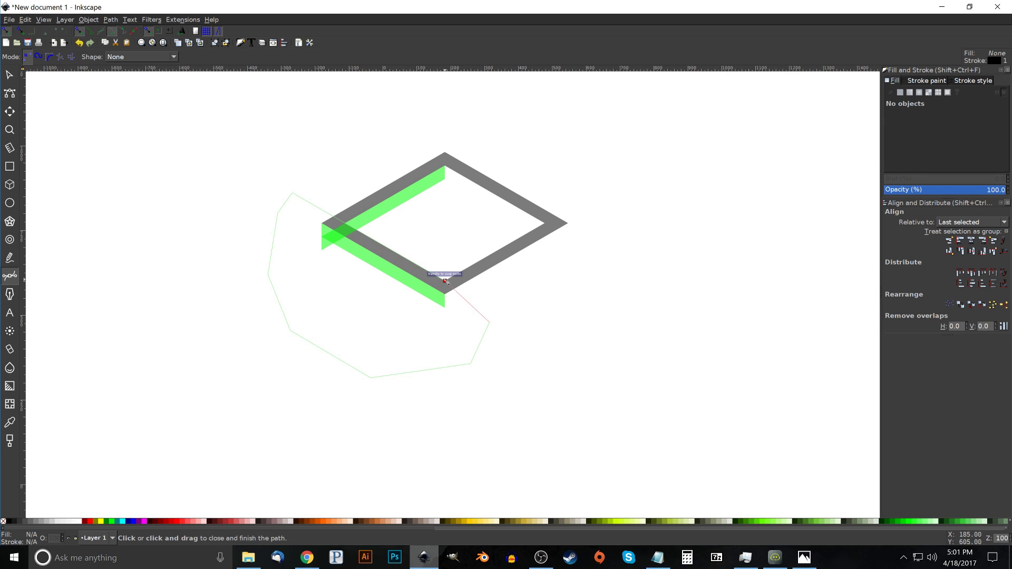
left_click(11, 76)
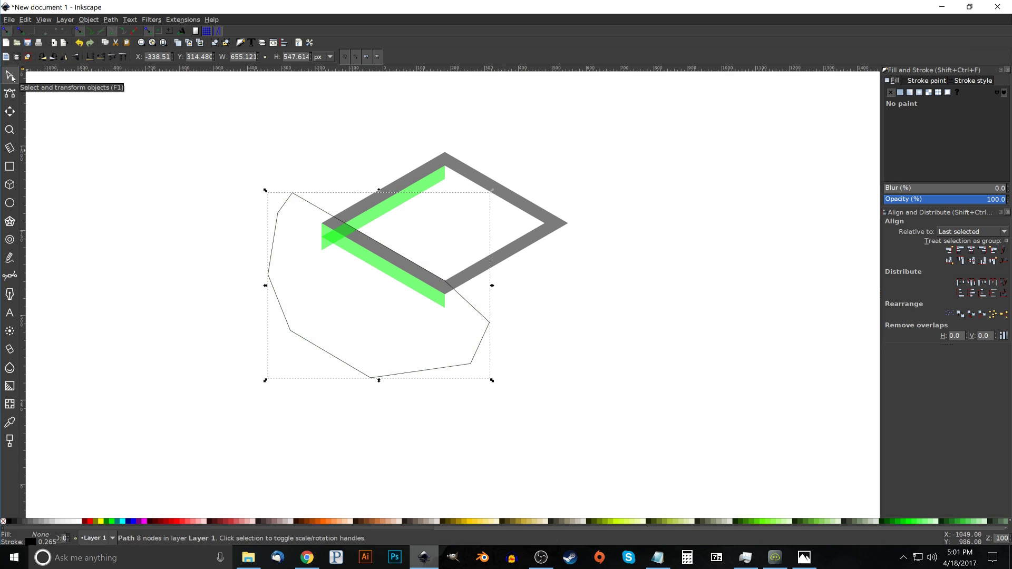
Cut the drawn outline out of the upper green strip with Path > Difference
left_click(442, 179, "shift")
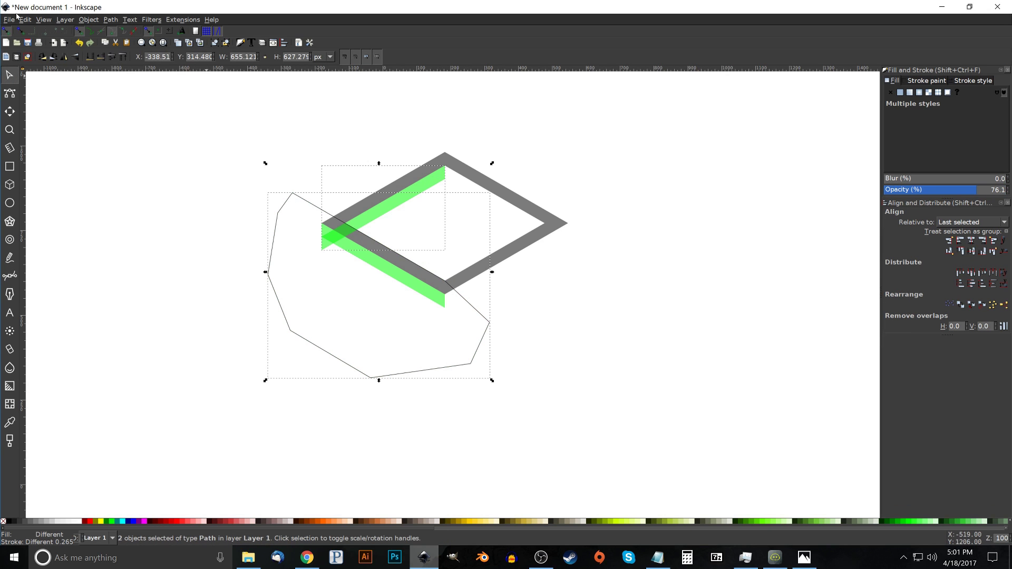
left_click(109, 20)
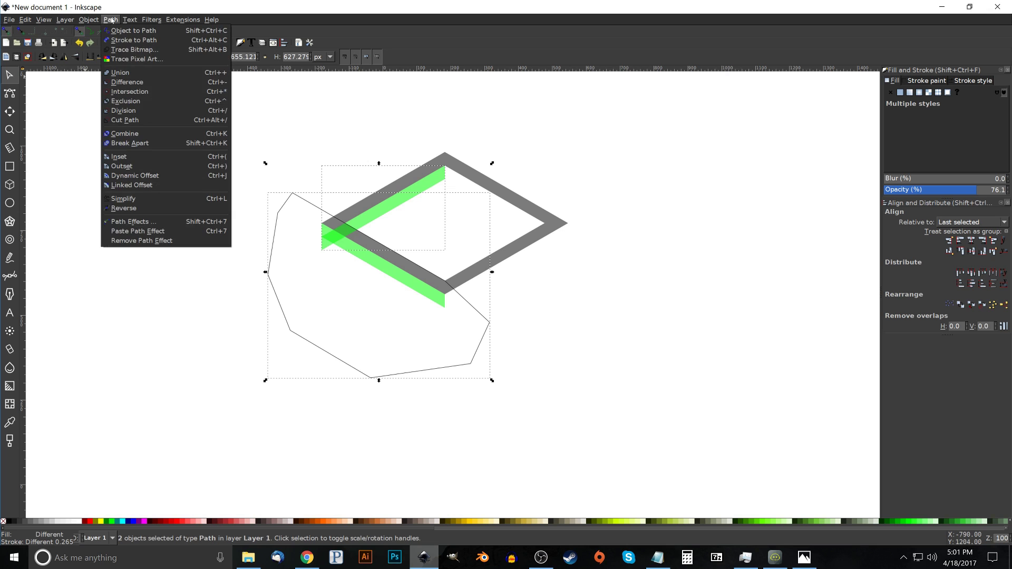
left_click(121, 83)
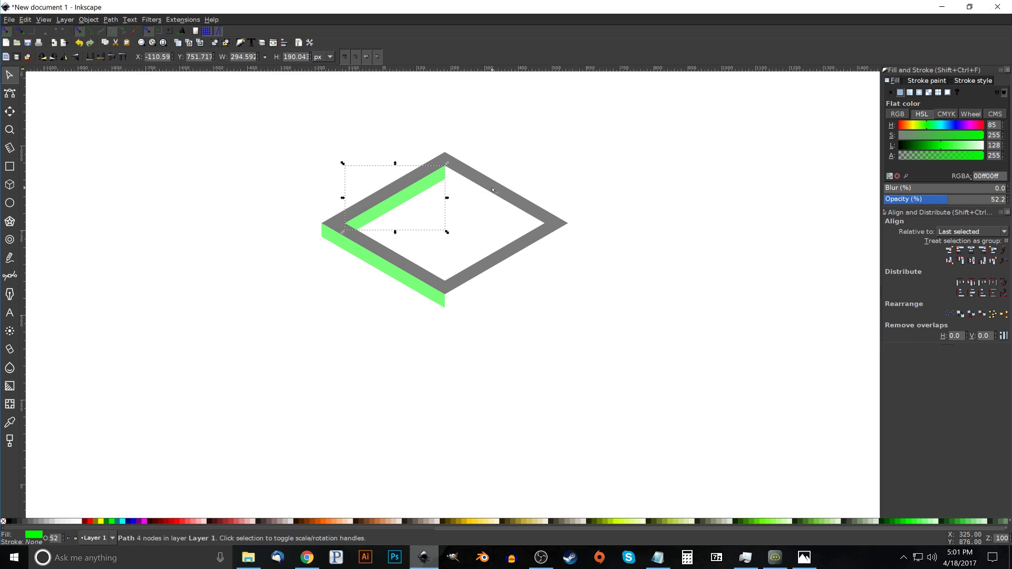
left_click(419, 295)
key("shift")
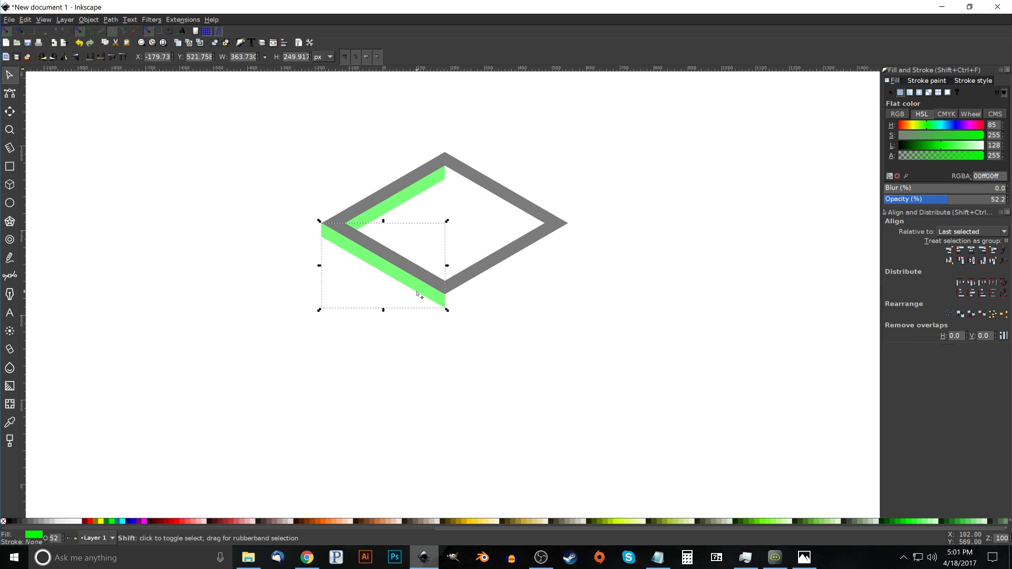
Union a copy of the grey frame and lower green strip into one blue-filled path
left_click(501, 258, "shift")
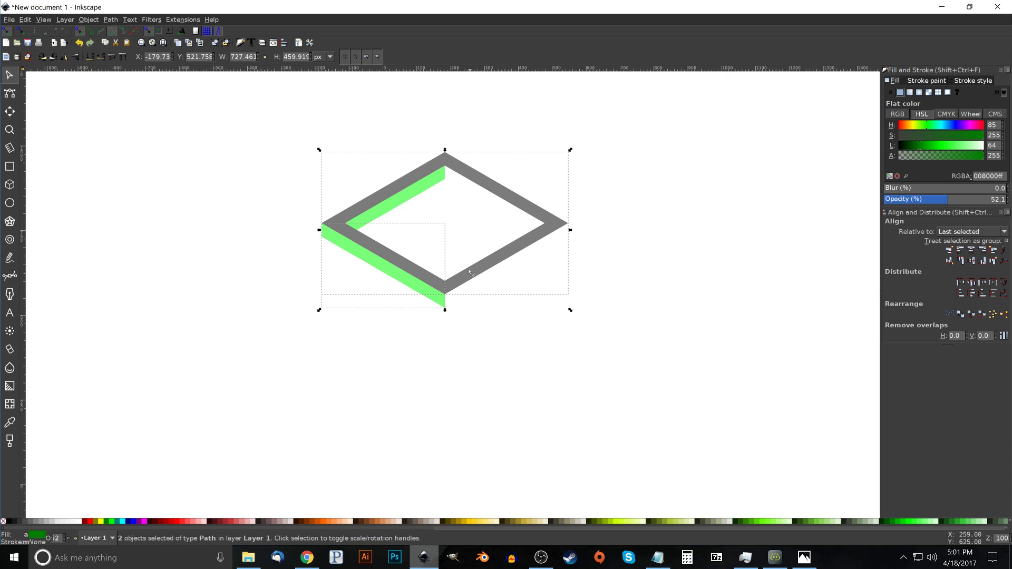
key("ctrl+z")
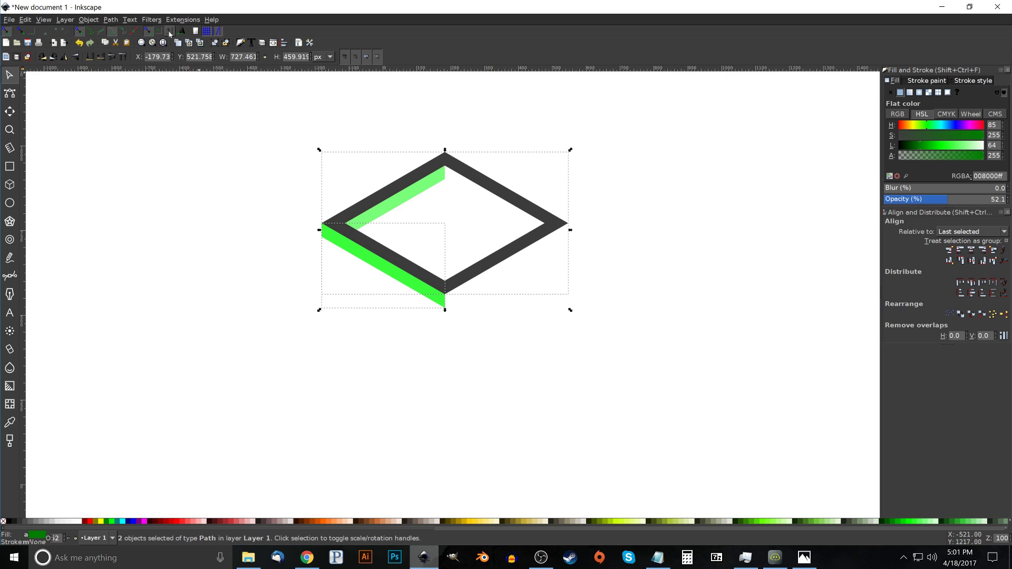
left_click(110, 20)
left_click(123, 77)
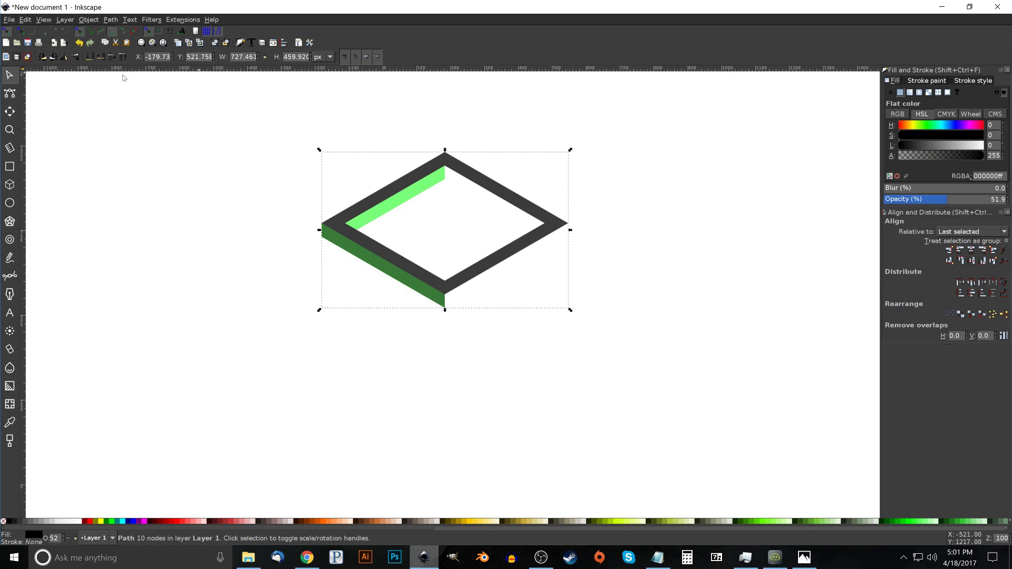
left_click(129, 522)
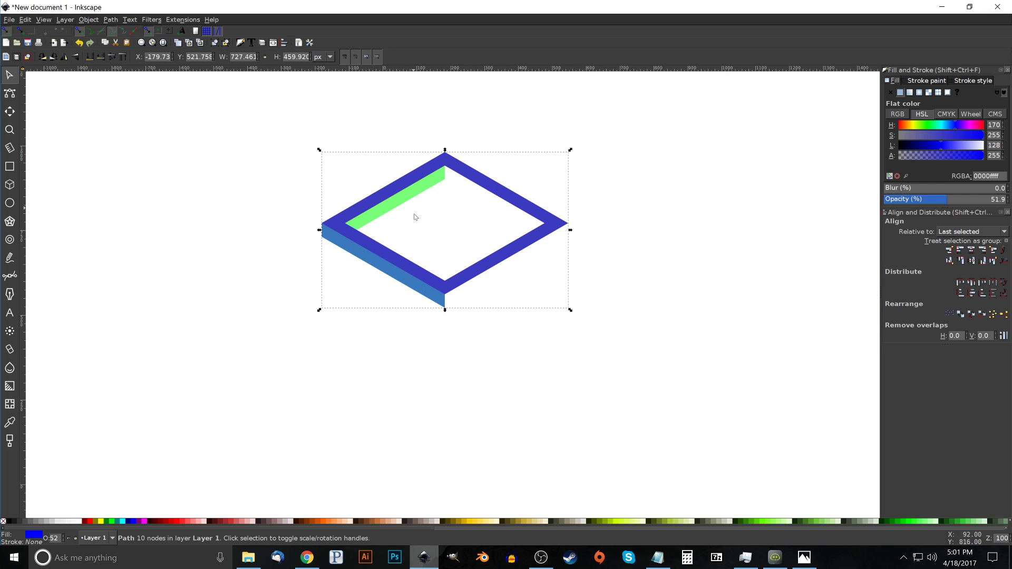
Break the blue path apart, then union the pieces into one solid blue diamond
left_click(111, 20)
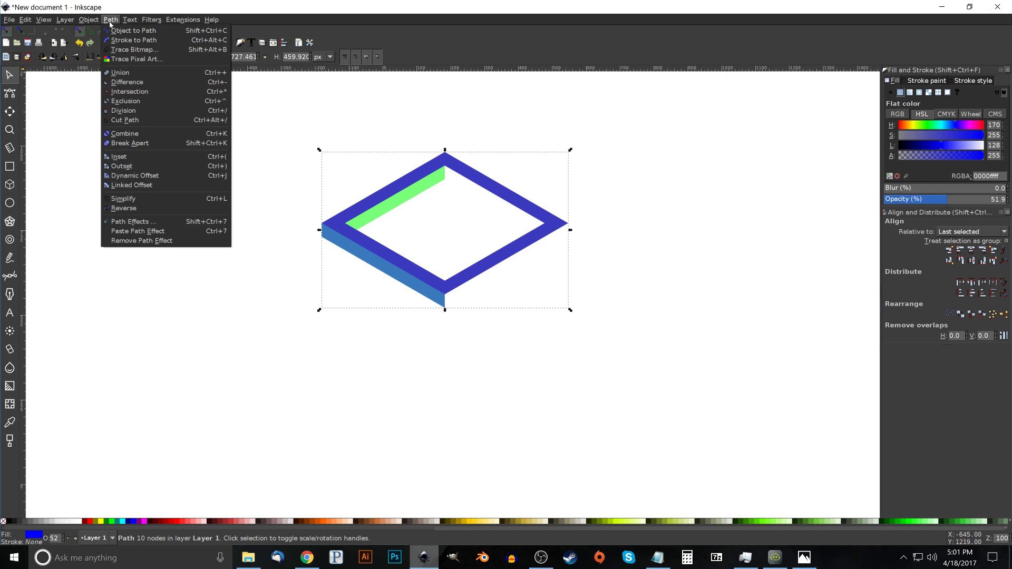
left_click(125, 142)
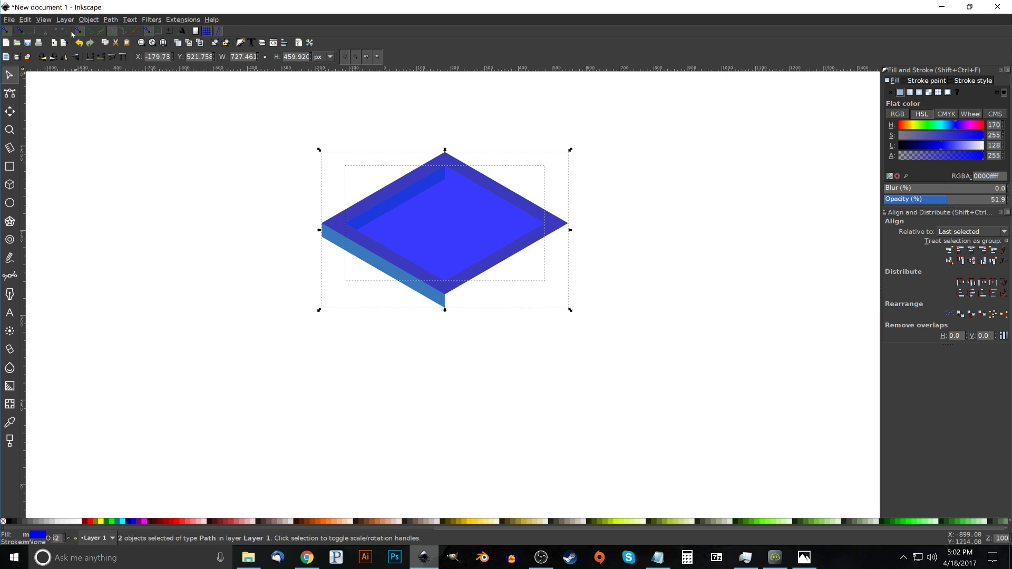
left_click(106, 19)
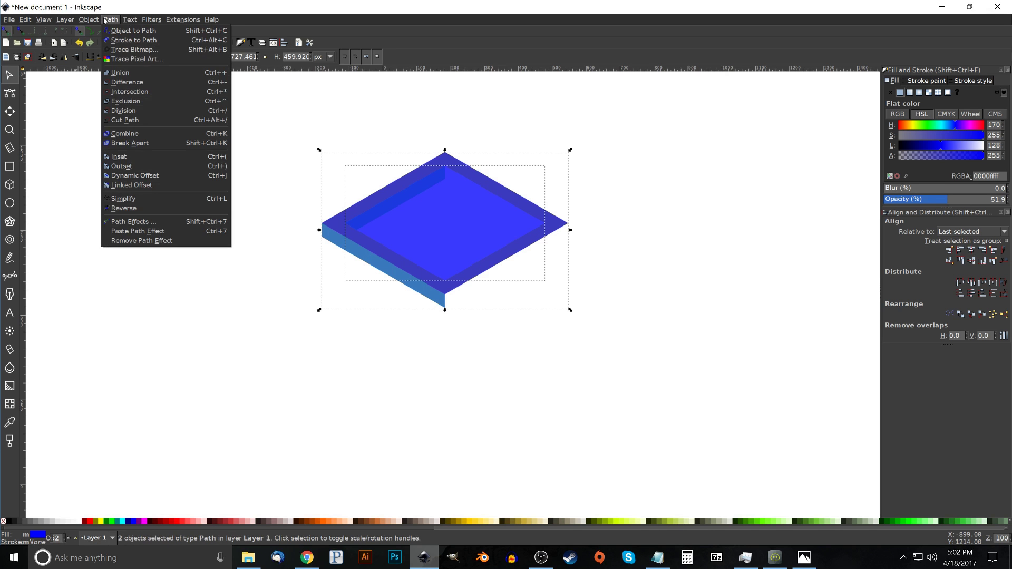
left_click(124, 75)
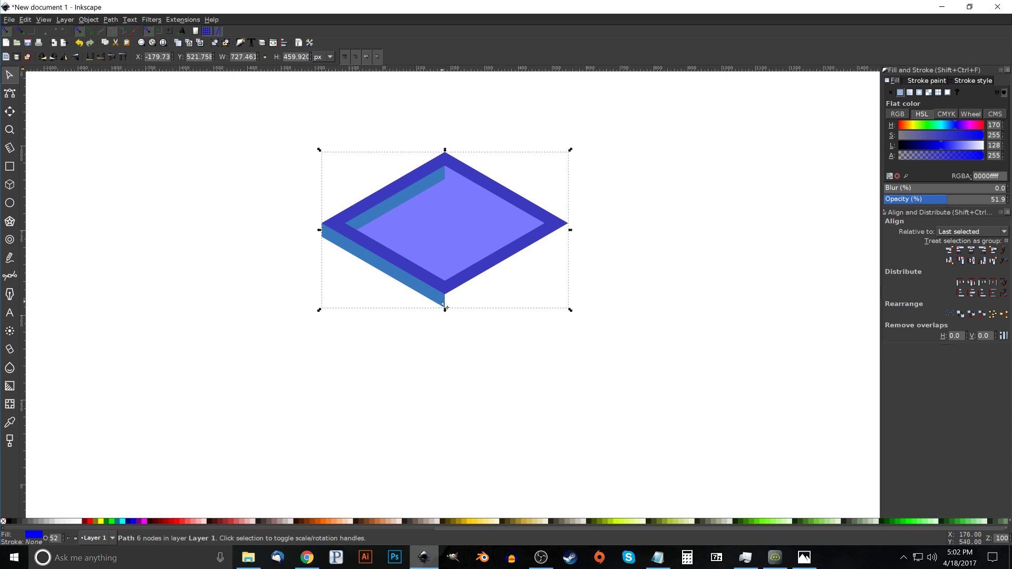
Raise the blue shape vertically until its lower tip snaps onto the frame's top corner
left_click_drag(445, 306, 446, 180)
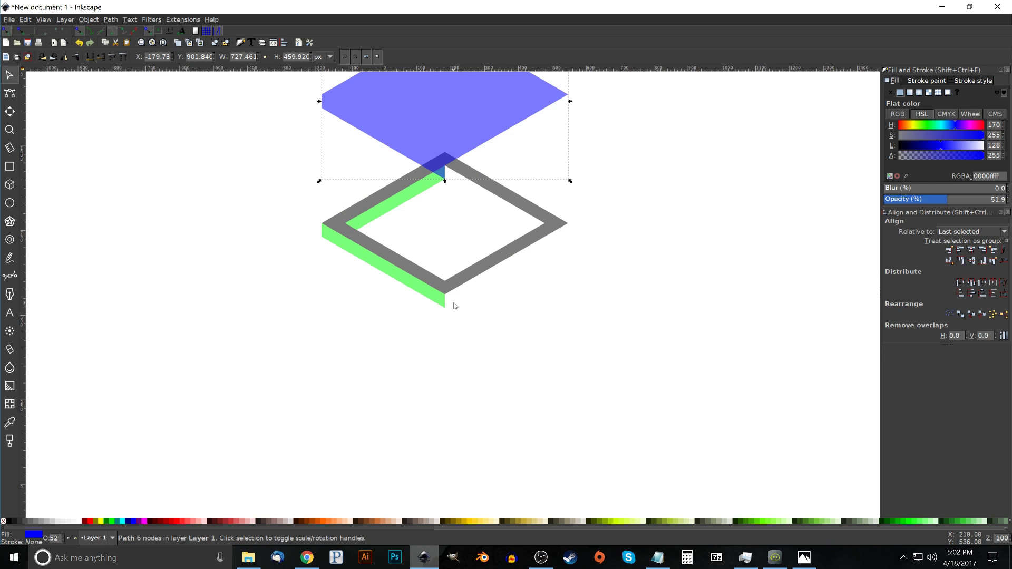
key("ctrl")
left_click_drag(462, 109, 461, 122)
left_click_drag(450, 176, 444, 180)
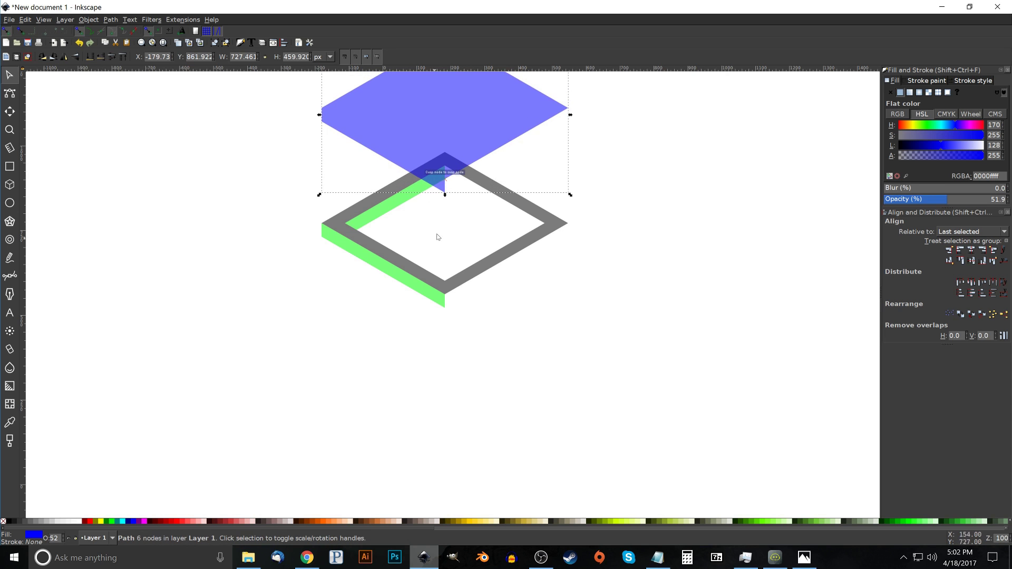
scroll(442, 188, "up", 4)
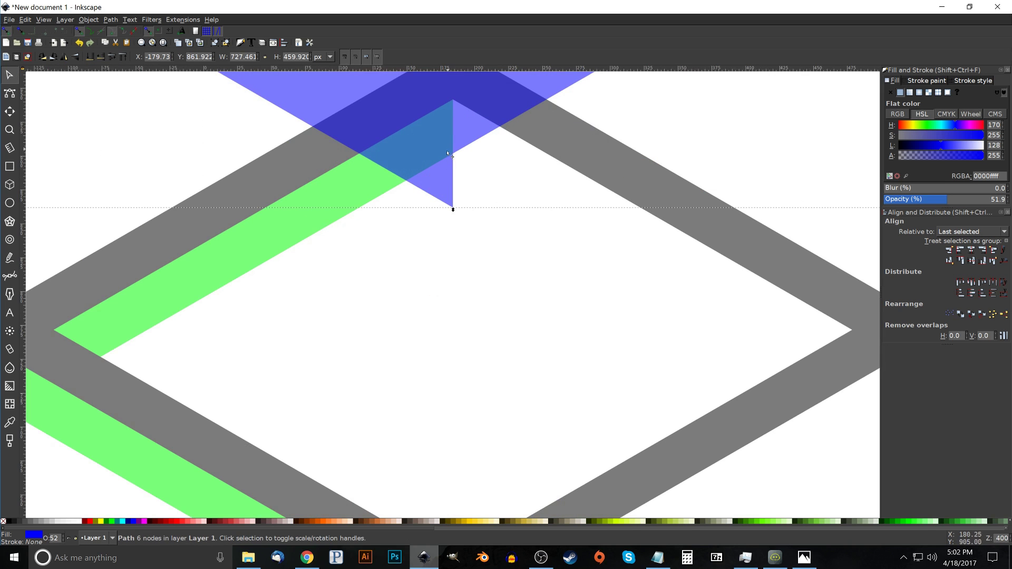
scroll(448, 243, "down", 4)
scroll(447, 255, "up", 4)
scroll(448, 256, "down", 4)
scroll(454, 263, "up", 4)
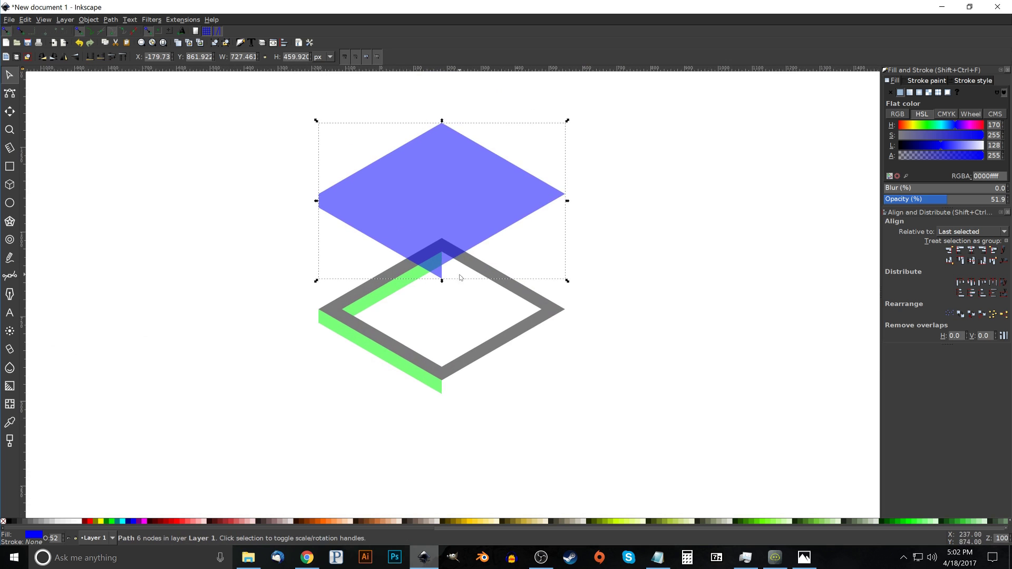
scroll(455, 294, "down", 3)
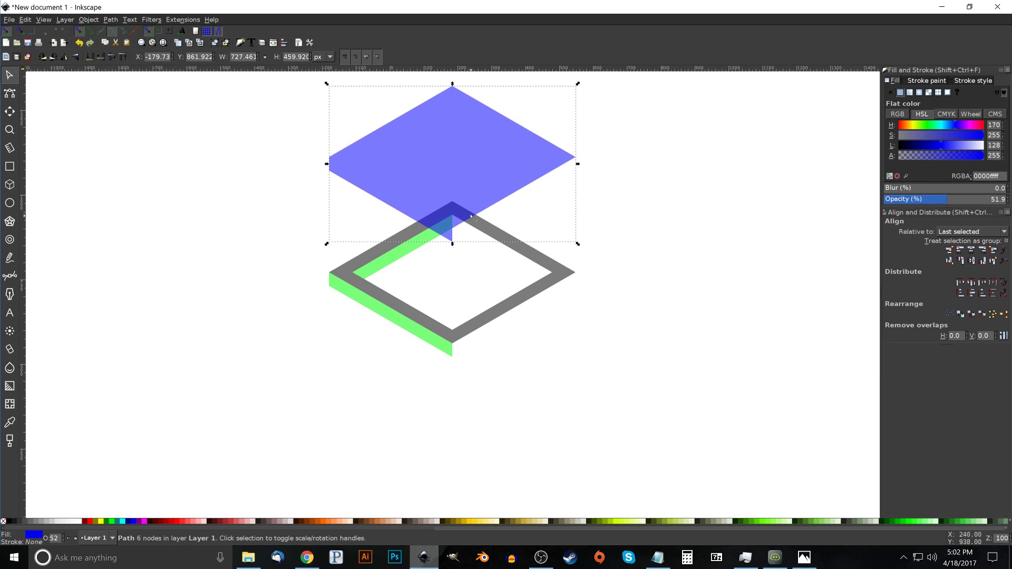
Subtract the blue shape from the grey frame, then undo that cut
key("shift")
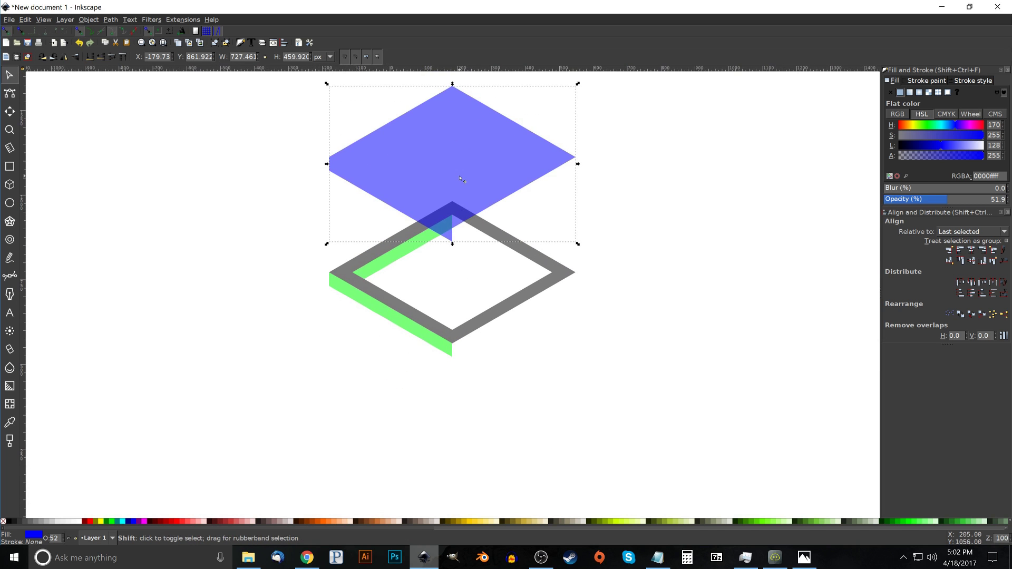
left_click(532, 258, "shift")
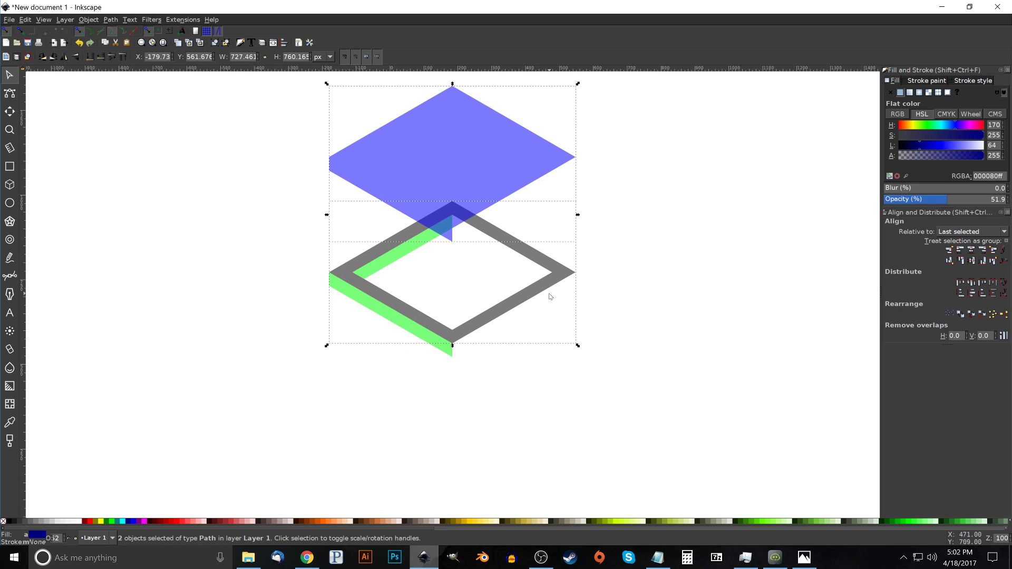
left_click(111, 19)
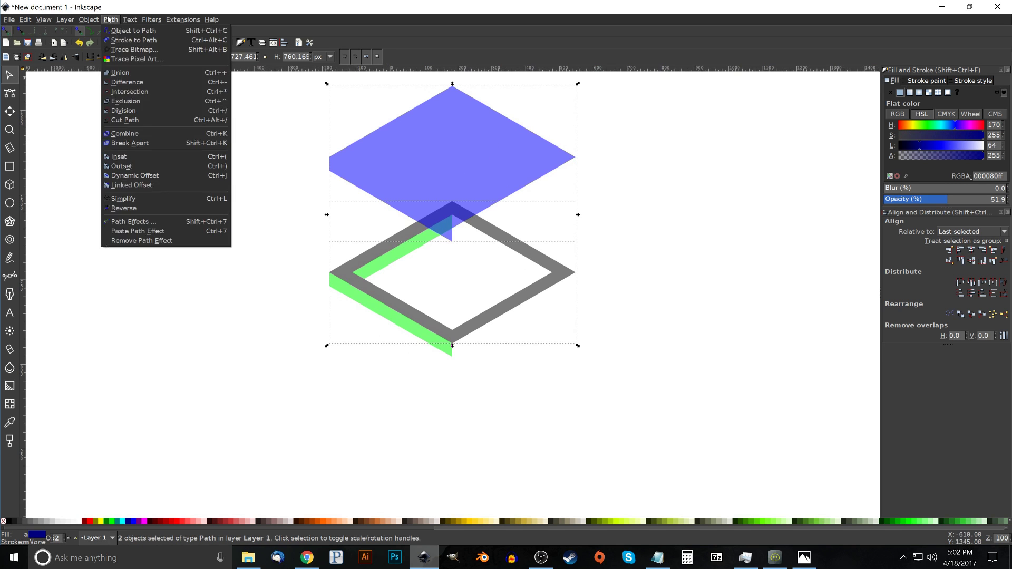
left_click(122, 81)
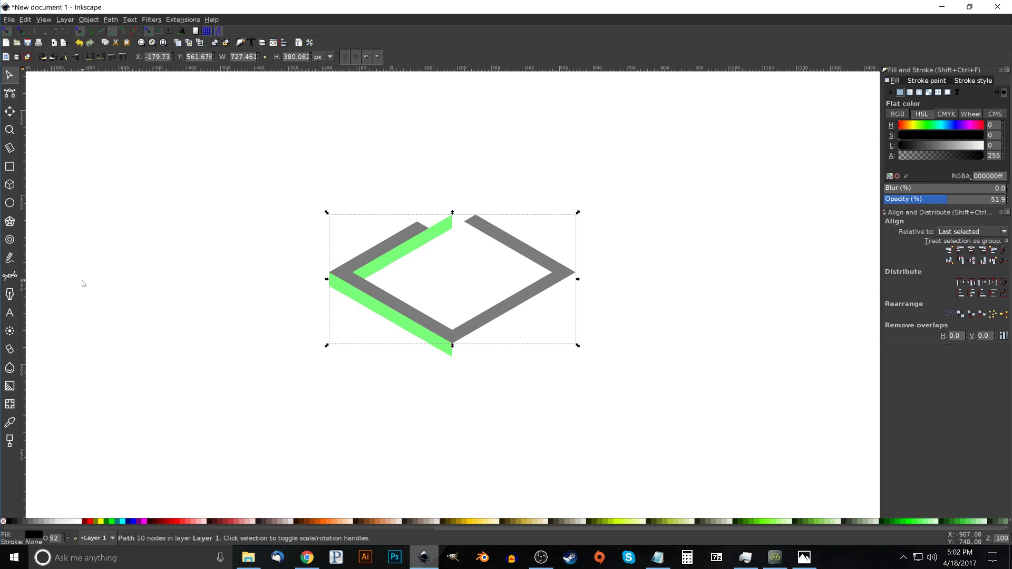
key("ctrl")
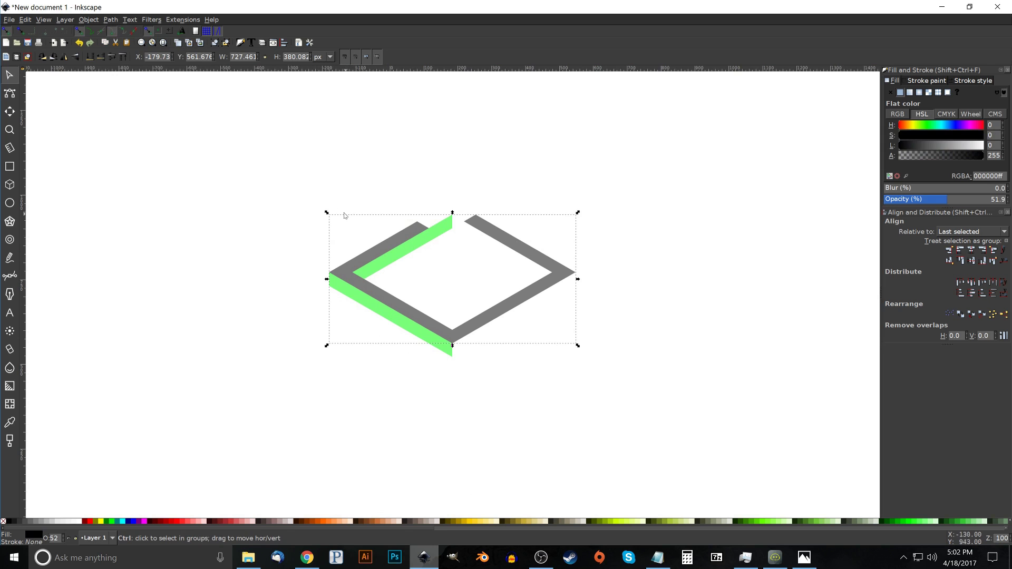
key("ctrl+z")
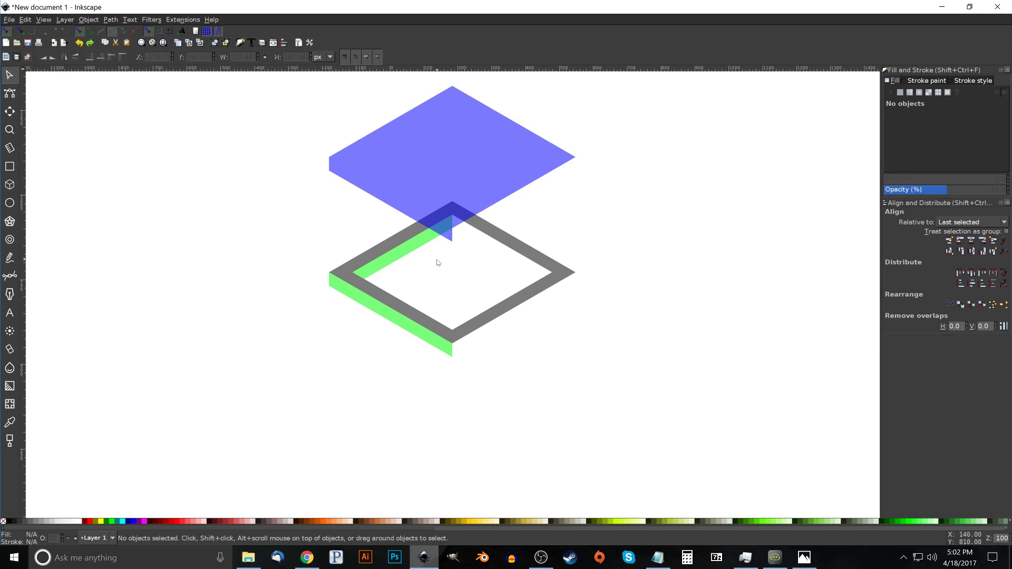
Flip the blue diamond vertically, reposition it, and subtract it from the grey frame
left_click_drag(466, 177, 463, 177)
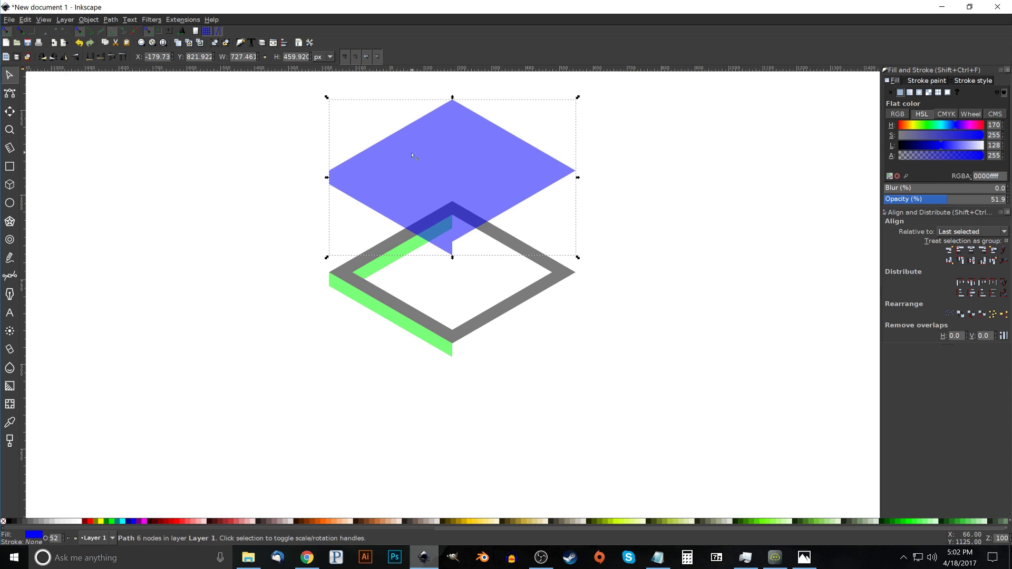
left_click(77, 57)
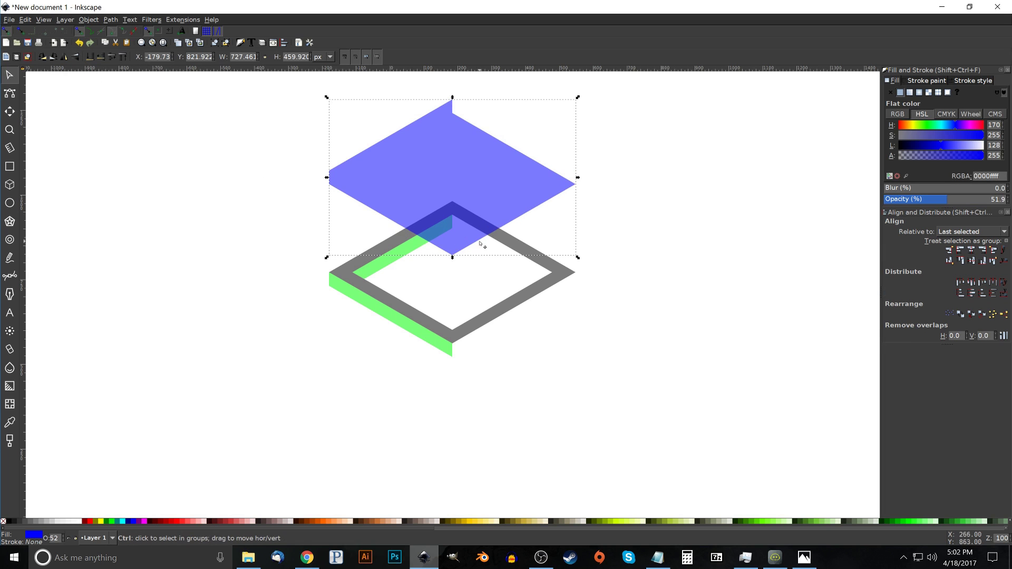
left_click_drag(479, 243, 475, 214)
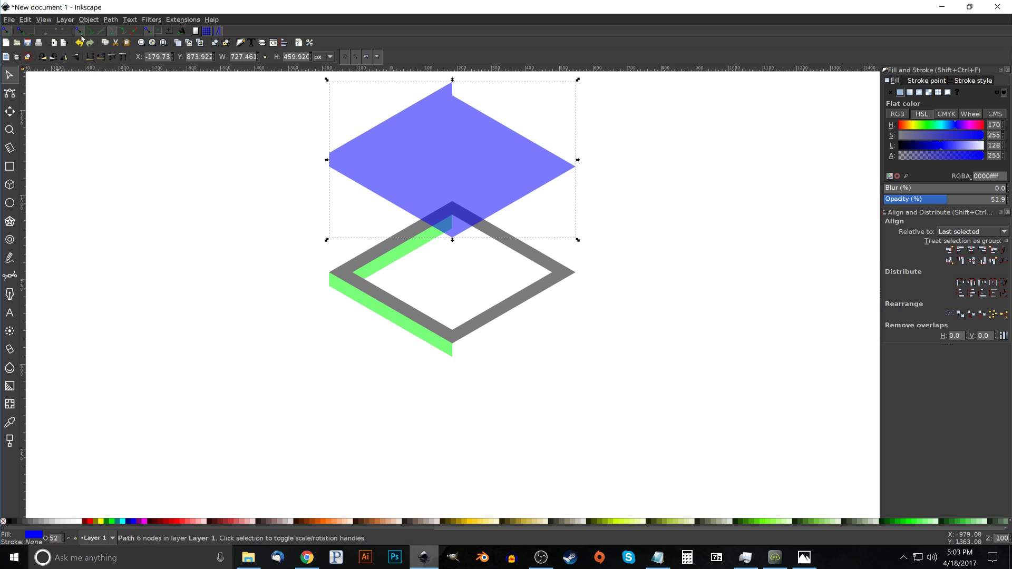
left_click_drag(492, 205, 492, 206)
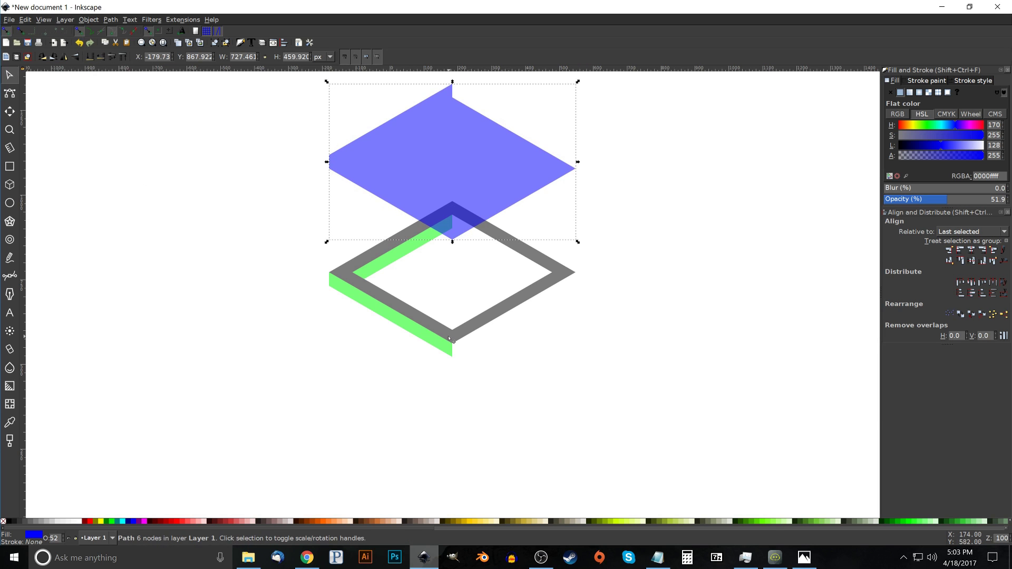
key("shift")
left_click(523, 241, "shift")
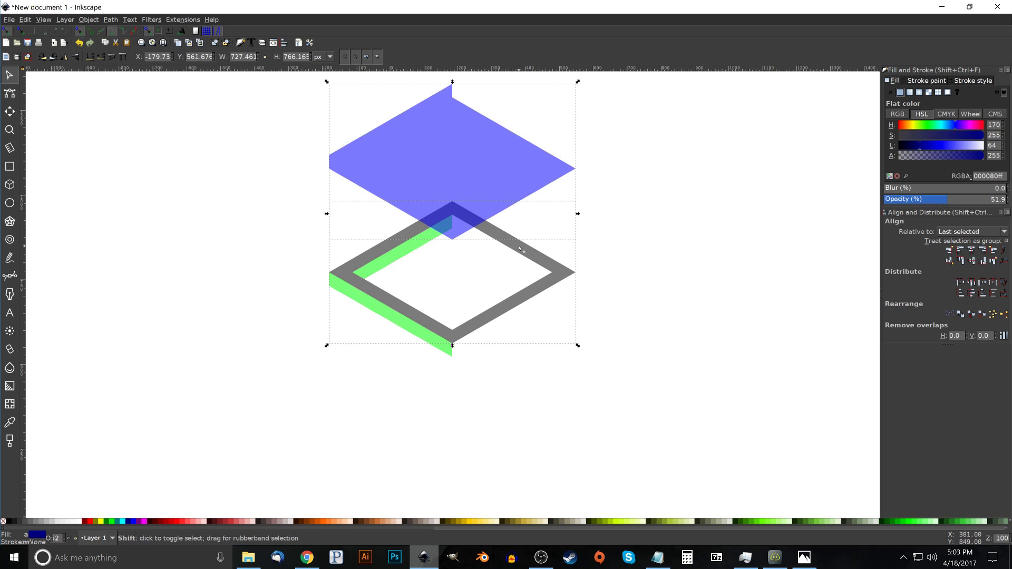
left_click(109, 20)
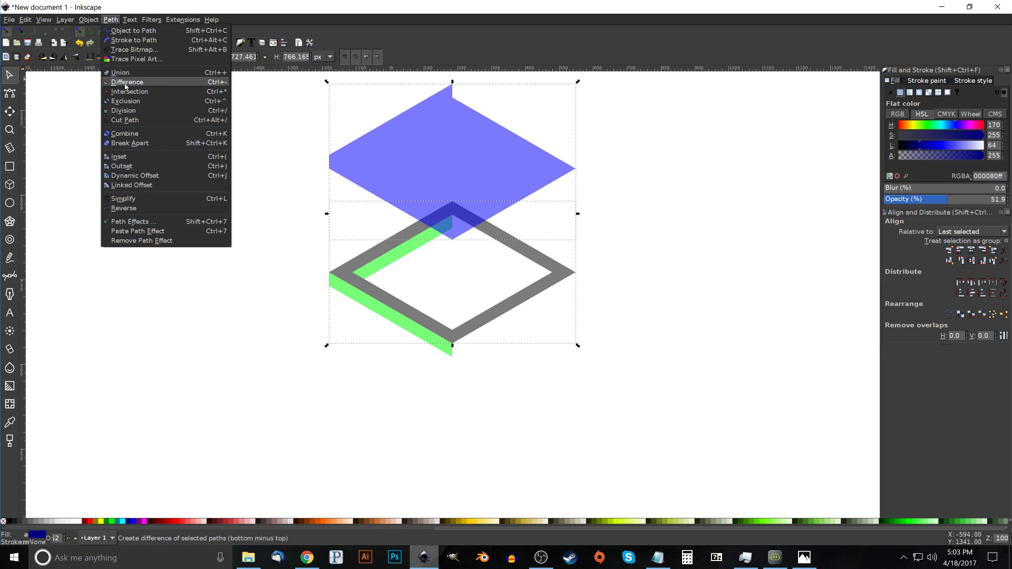
left_click(126, 83)
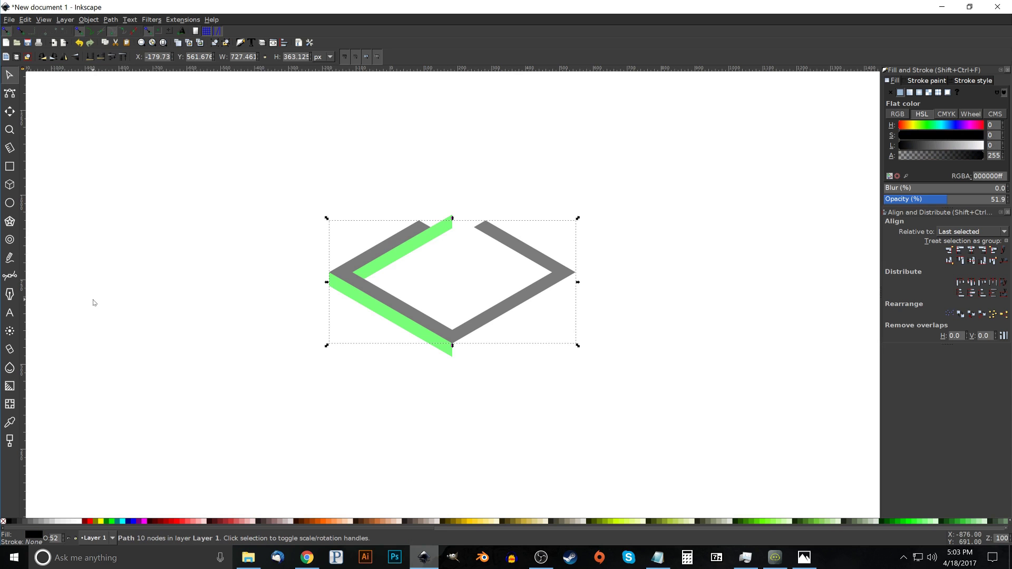
Draw a closed cutting outline over the top end of the inner green strip
left_click(11, 276)
scroll(425, 231, "up", 4)
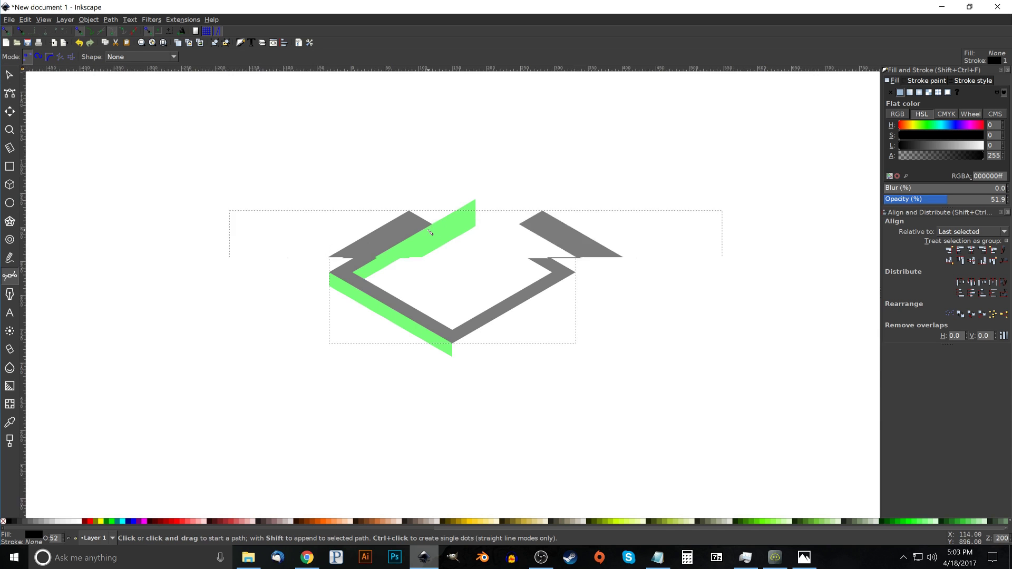
scroll(432, 224, "down", 3)
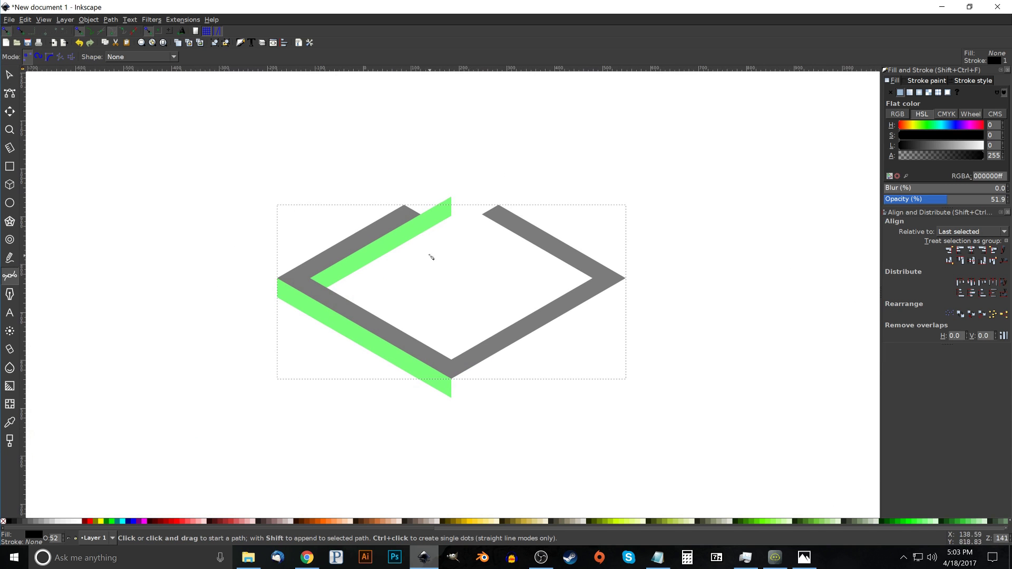
left_click(420, 214)
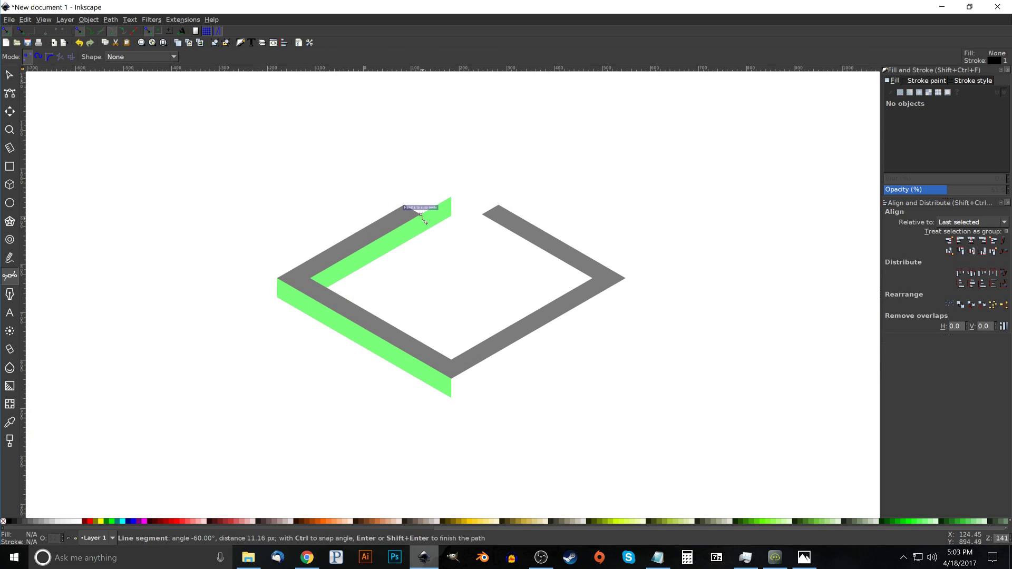
left_click(420, 268)
left_click(447, 266)
left_click_drag(481, 213, 488, 206)
left_click_drag(473, 166, 436, 142)
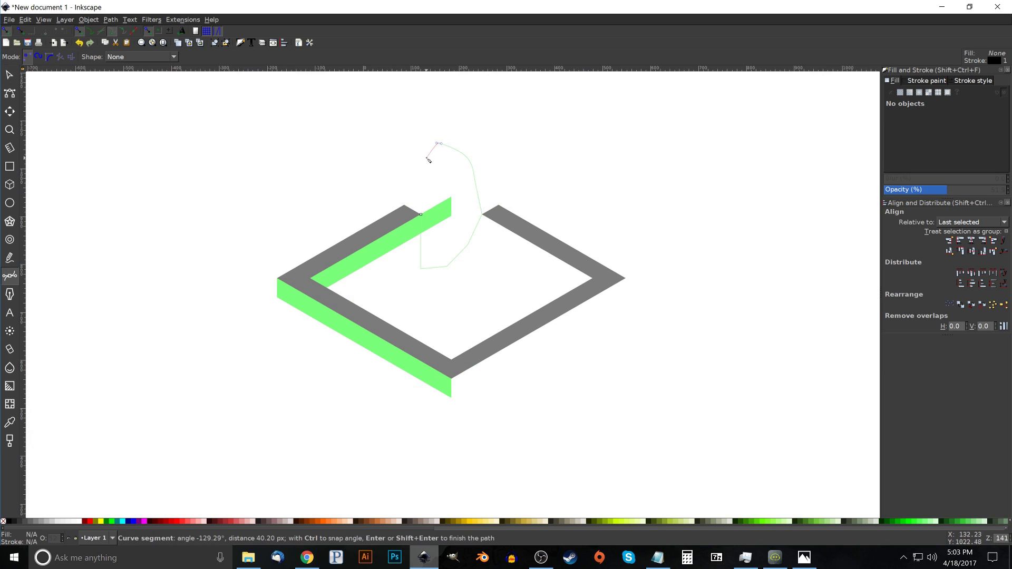
left_click(422, 215)
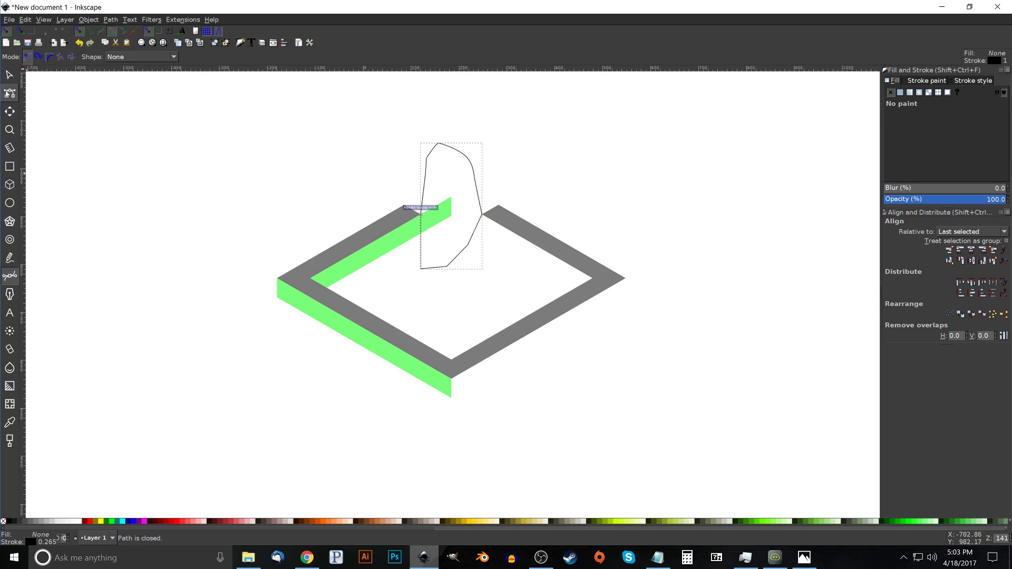
left_click(8, 76)
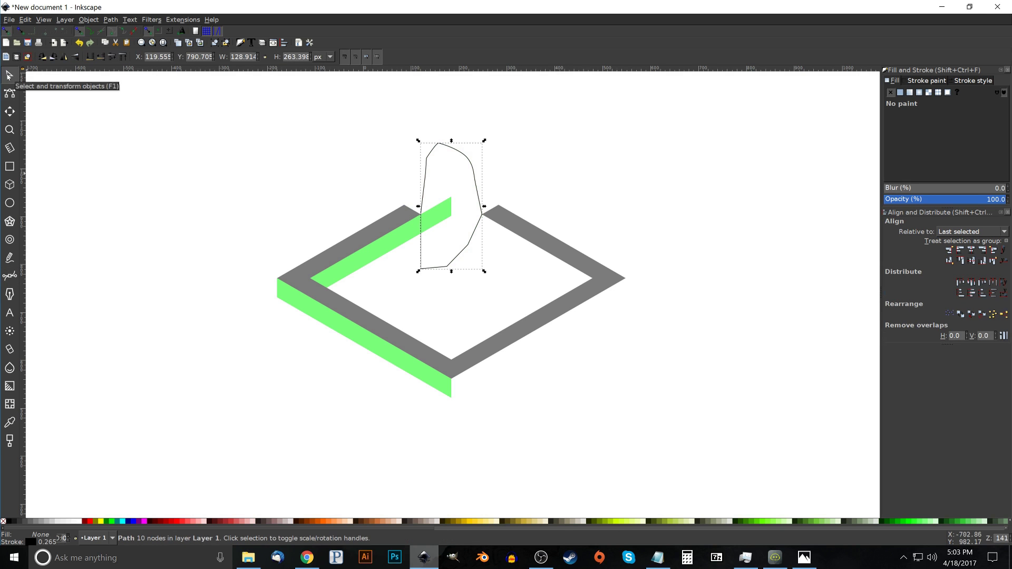
Subtract the outline from the green strip with Path > Difference and zoom out to 100%
left_click(445, 214, "shift")
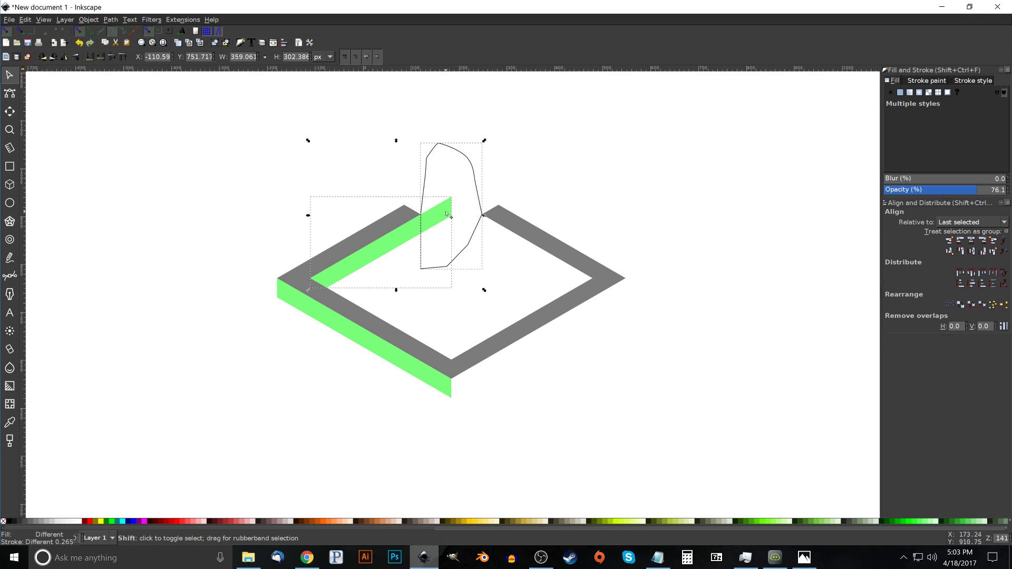
left_click(110, 20)
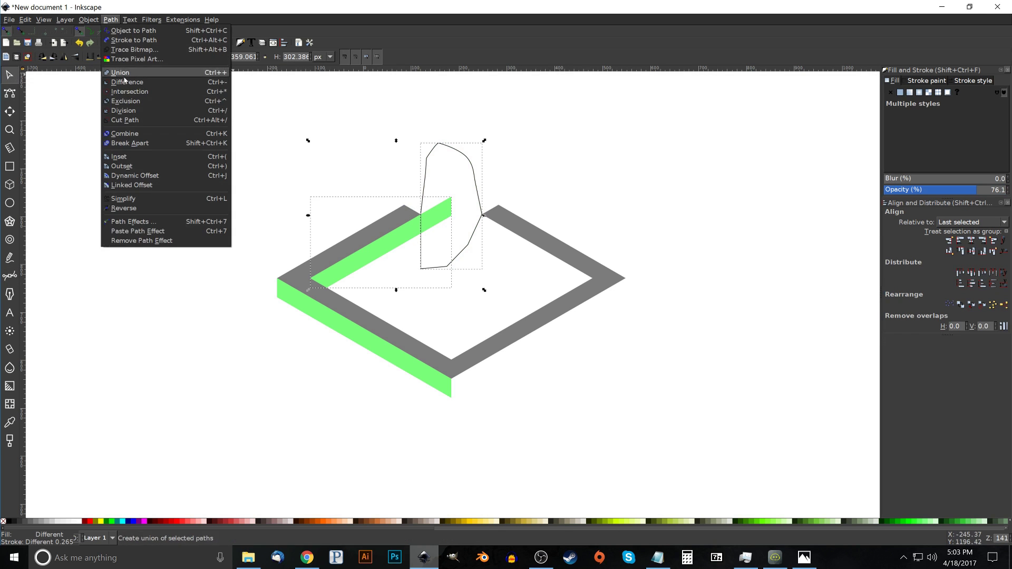
left_click(127, 84)
mouse_move(482, 280)
left_mouse_down()
mouse_move(470, 301)
mouse_move(452, 280)
mouse_move(449, 251)
left_mouse_up()
key("minus")
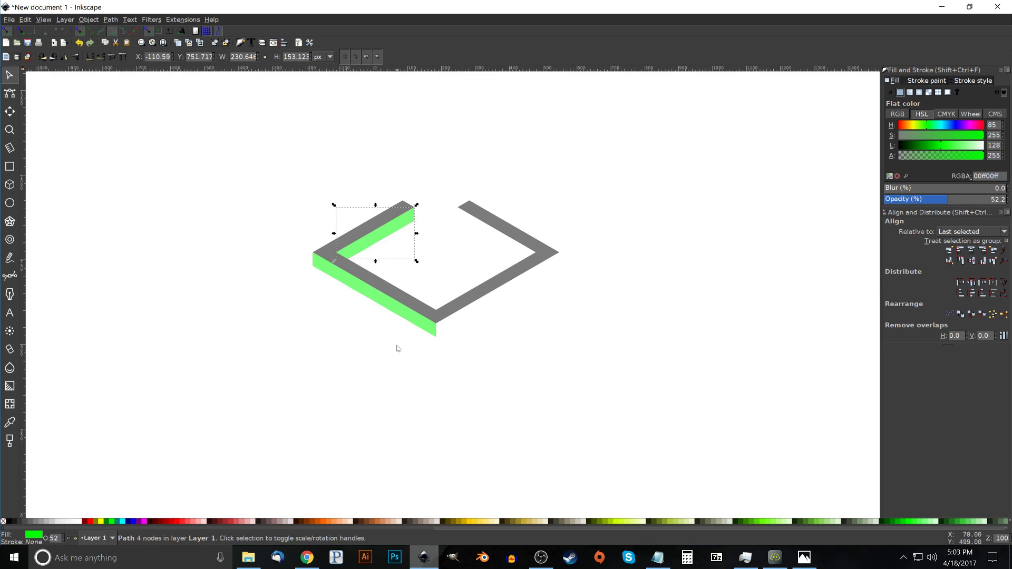
Duplicate the trimmed green piece and rotate it into a vertical bar at the inner corner
right_click(397, 225)
left_click(431, 286)
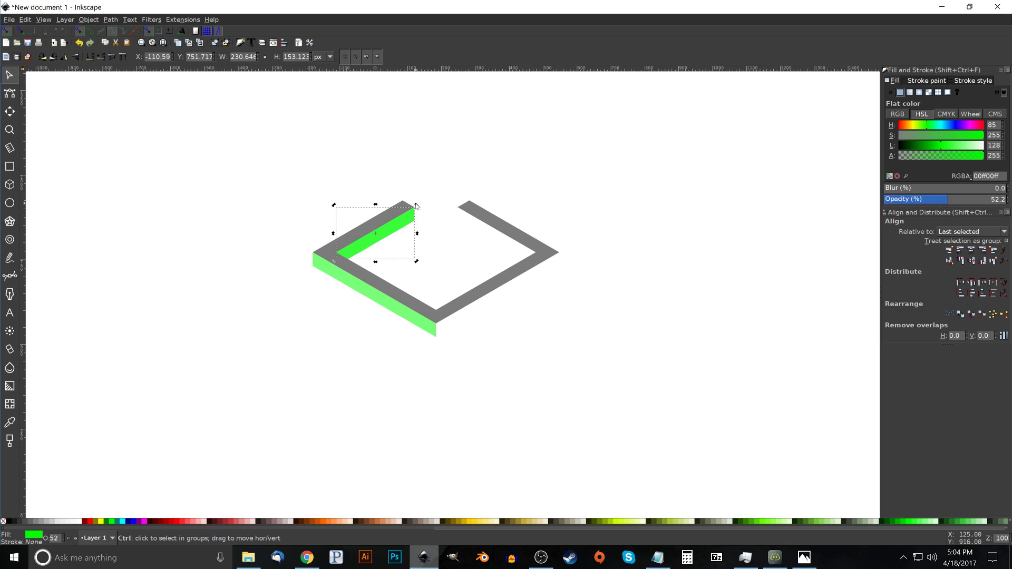
left_click_drag(417, 205, 386, 295)
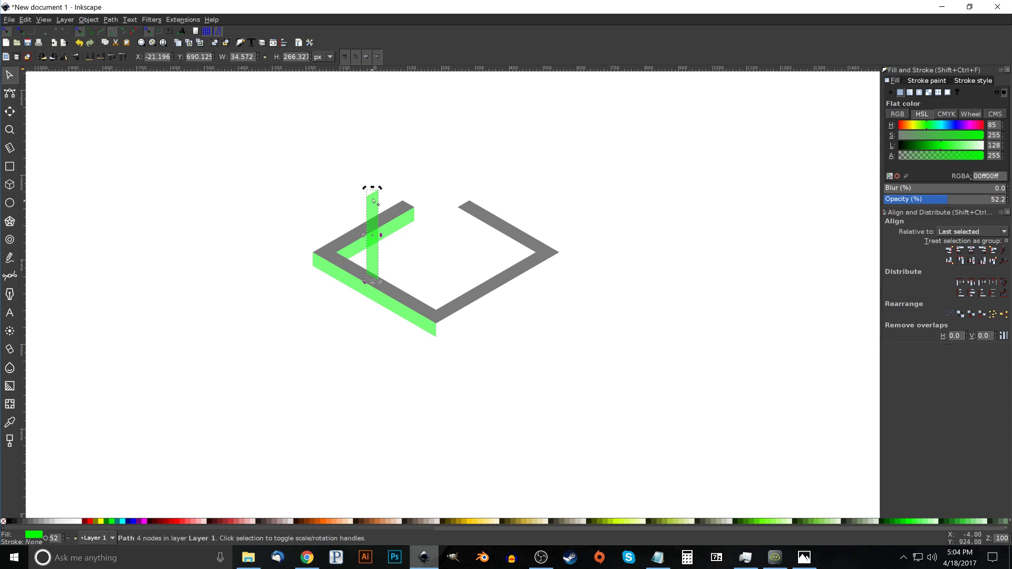
left_click_drag(377, 196, 414, 213)
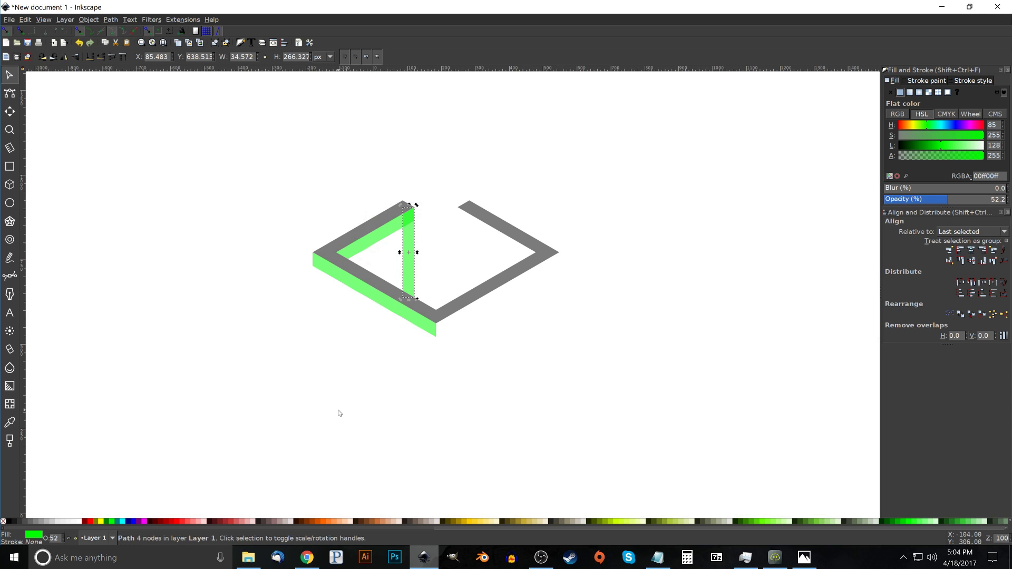
Duplicate the vertical green bar and move the copy to the left of the frame
right_click(406, 231)
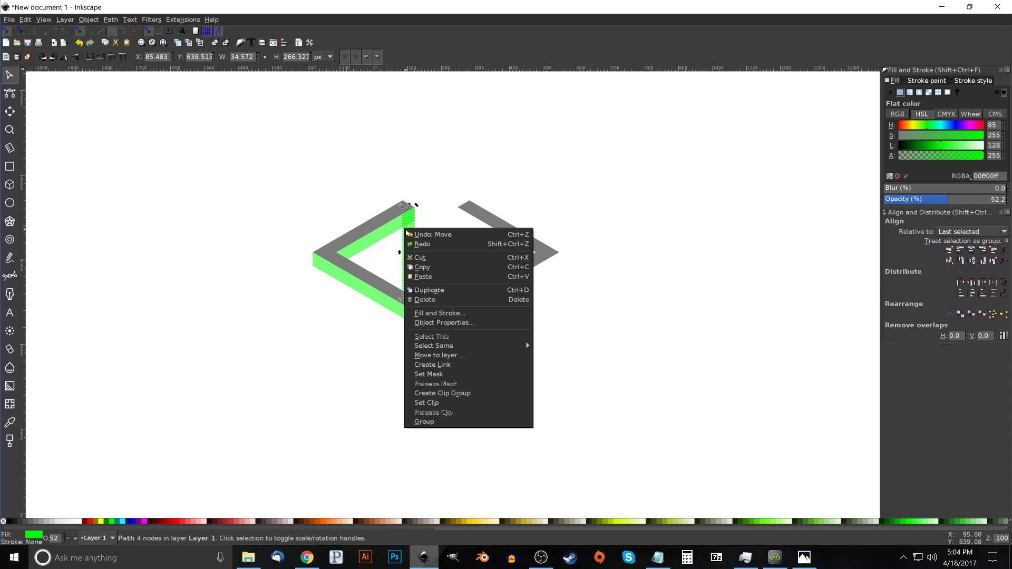
left_click(428, 290)
left_click_drag(411, 236, 264, 231)
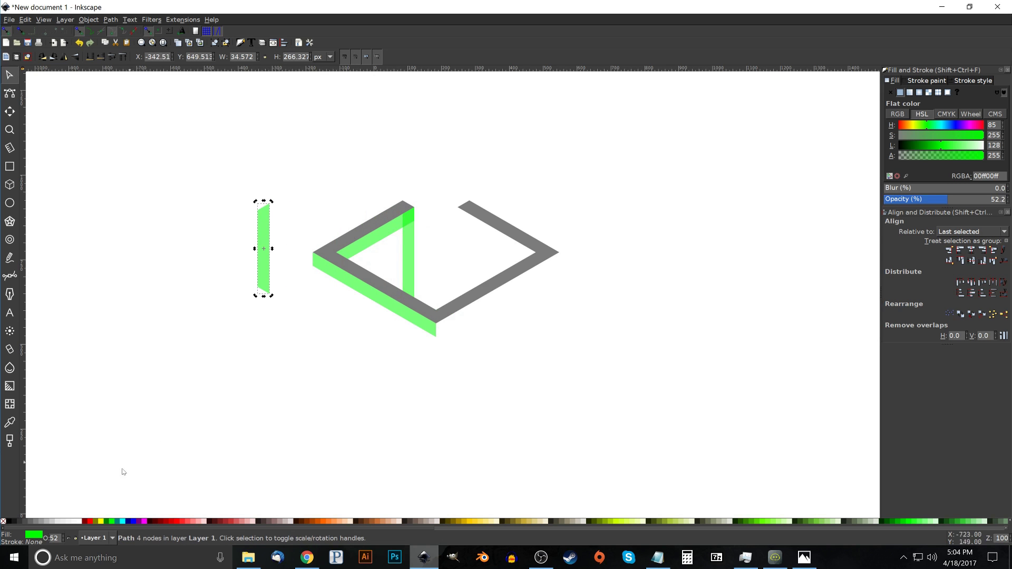
Colour the copied bar dark green and union the vertical bar with the diagonal strip
left_click(107, 522)
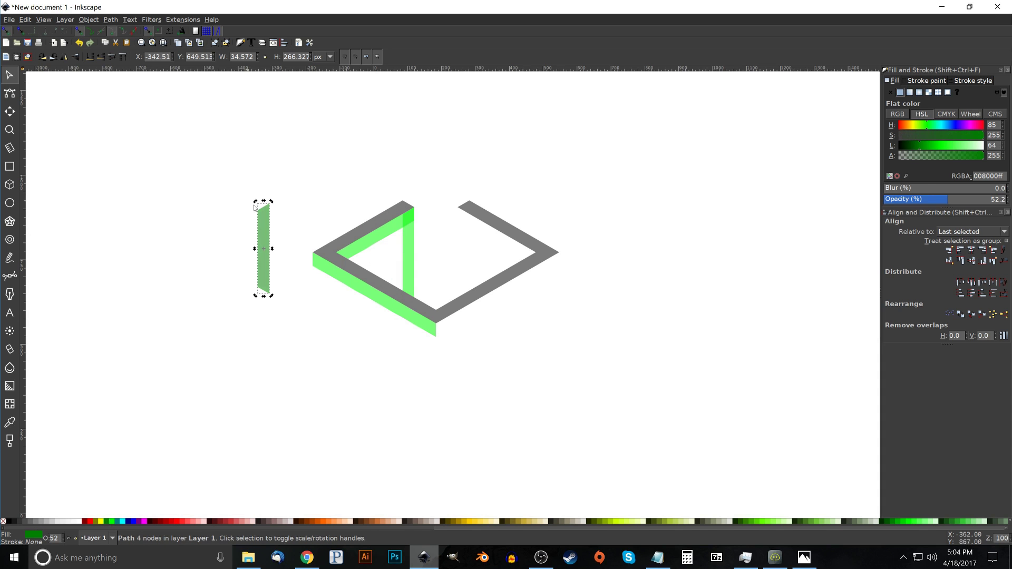
left_click(413, 244)
left_click(380, 237, "shift")
left_click(108, 25)
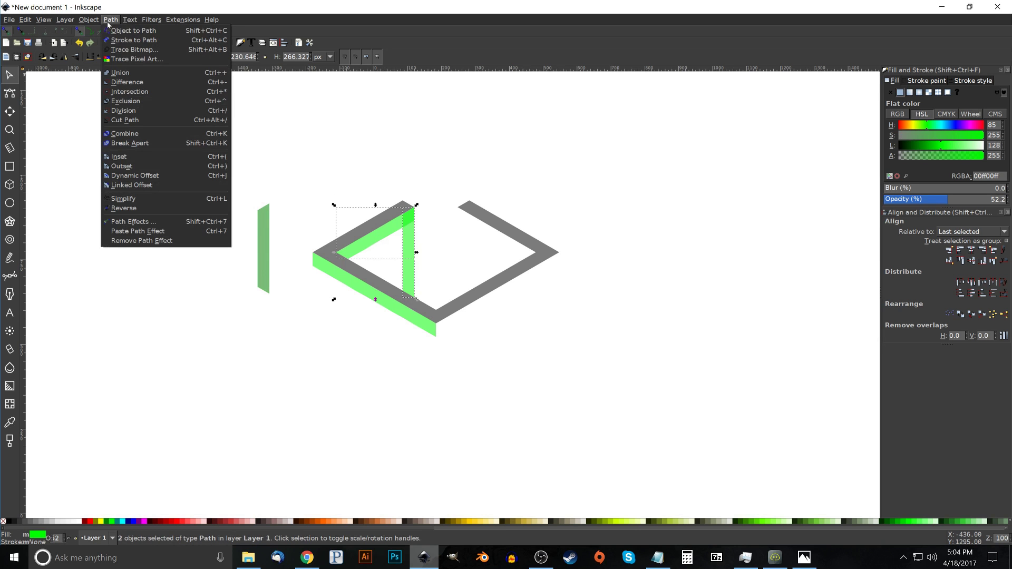
left_click(133, 72)
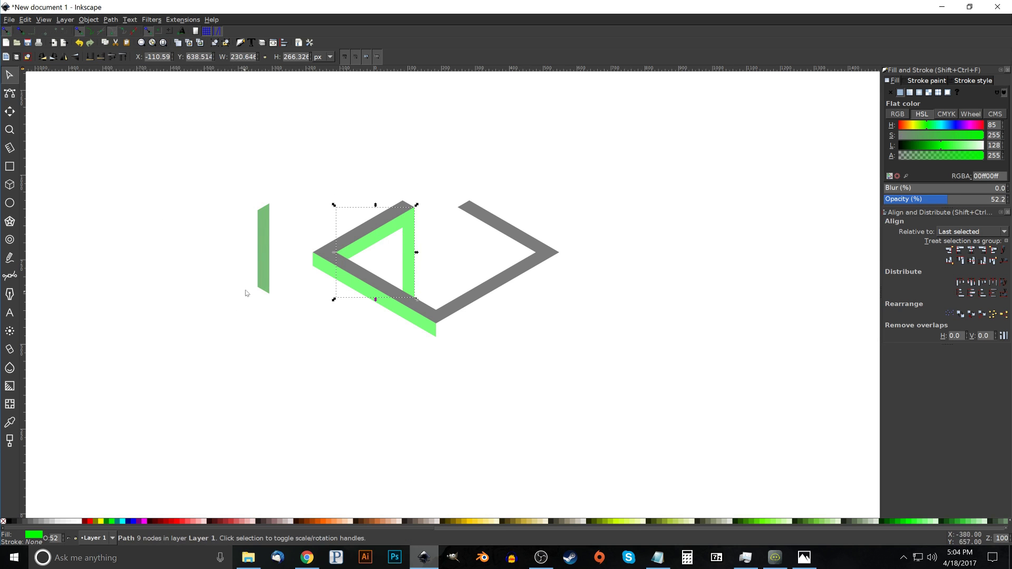
Move the dark green bar across the frame's lower-left arm
left_click_drag(268, 213, 400, 239)
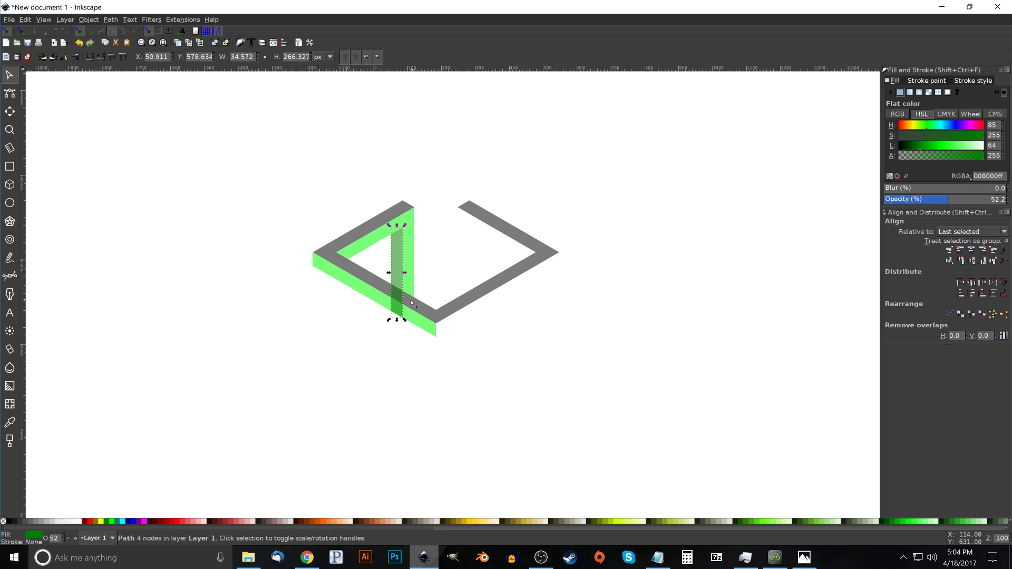
scroll(401, 296, "up", 4, "ctrl")
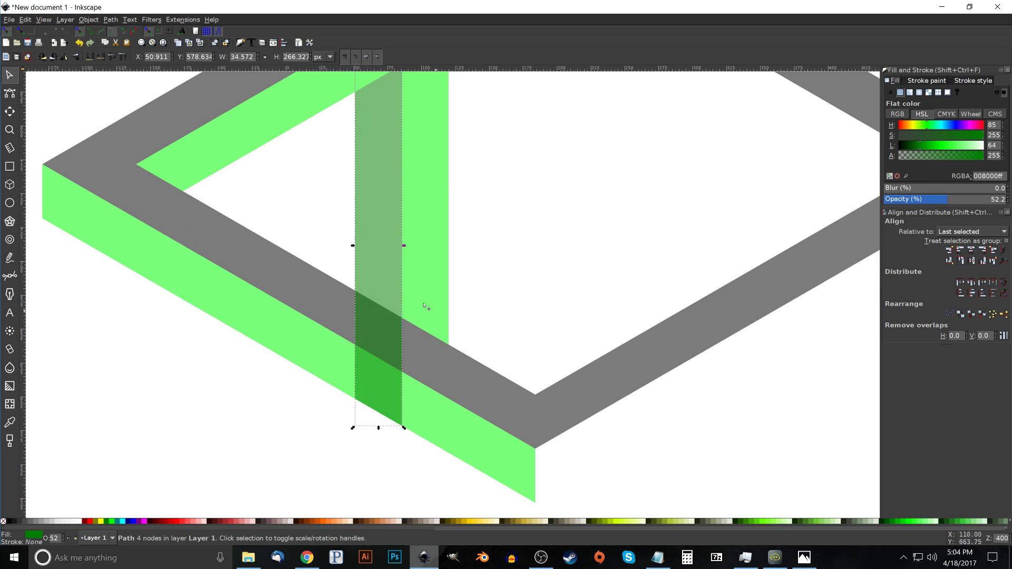
scroll(410, 348, "down", 1, "ctrl")
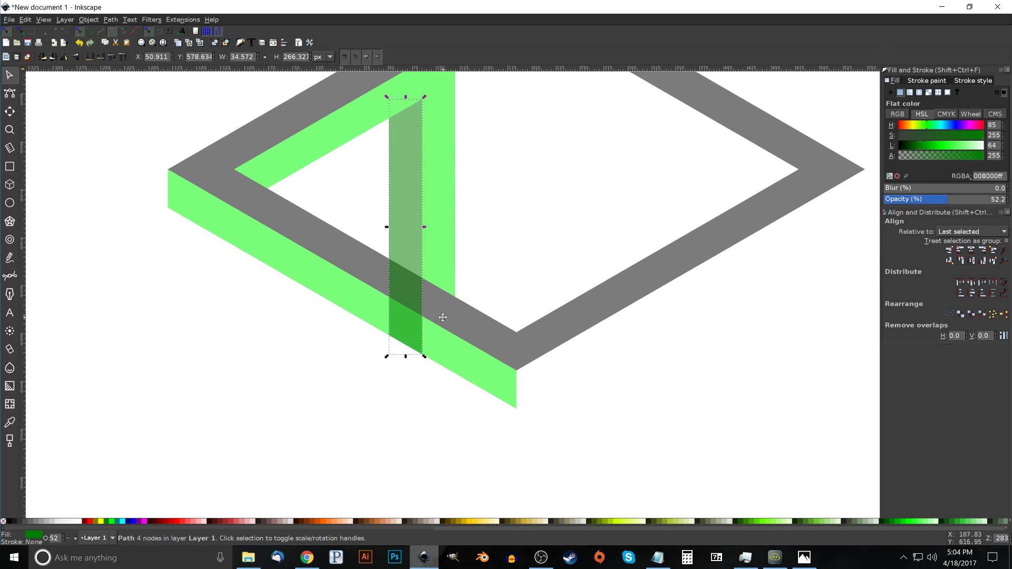
left_click(10, 276)
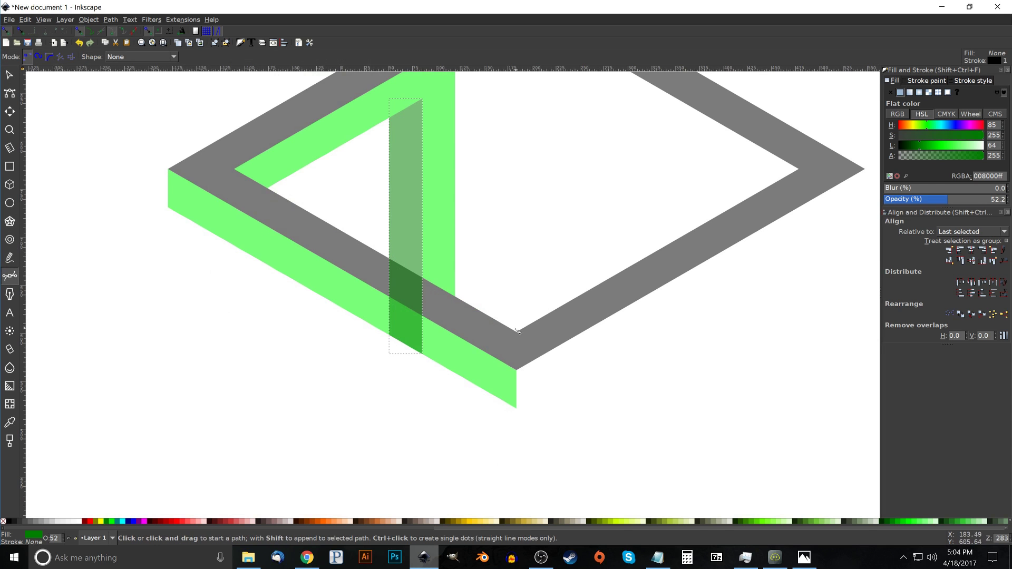
Start a pen path on the grey edge, then undo the stray curve it produced
left_click(519, 332)
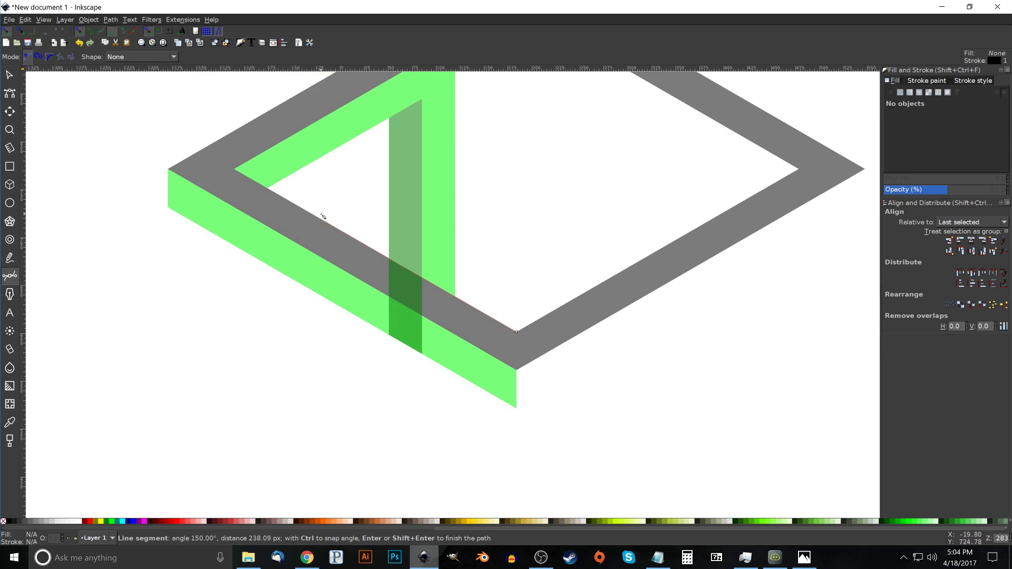
left_click_drag(303, 217, 300, 200)
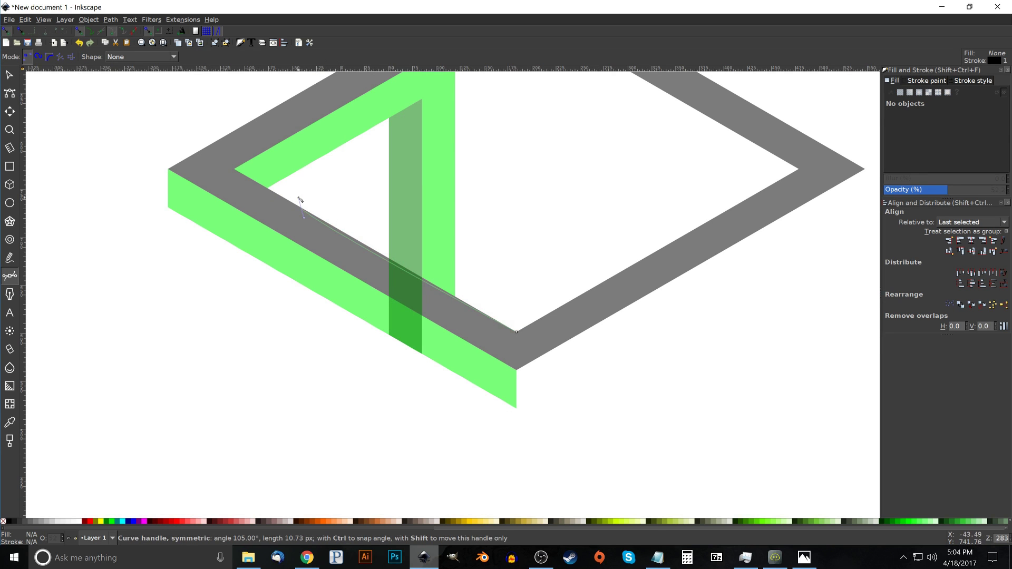
right_click(300, 200)
key("ctrl+z")
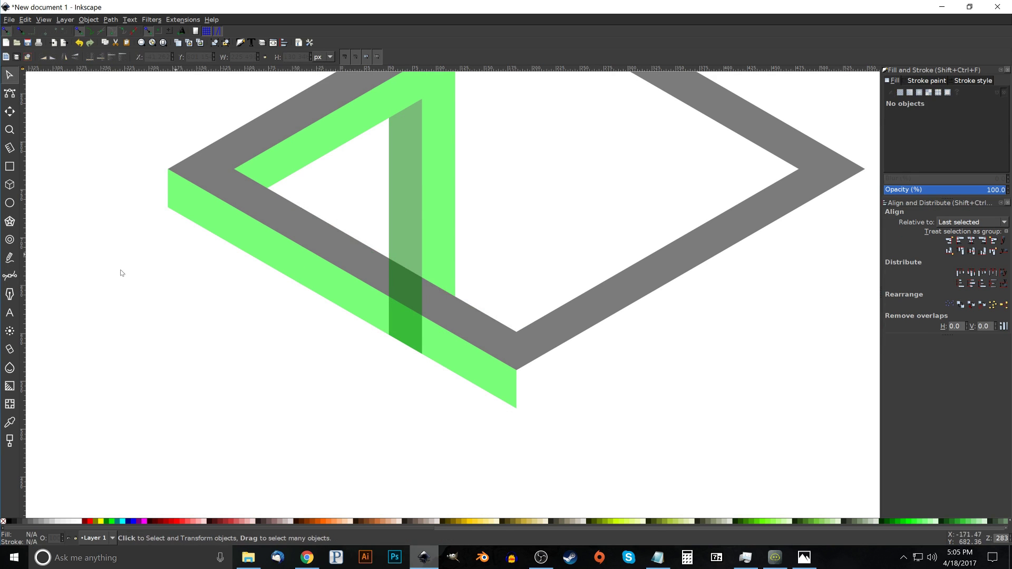
Draw a seven-corner closed outline around the vertical bar's lower end, starting at the frame corner
left_click(517, 332)
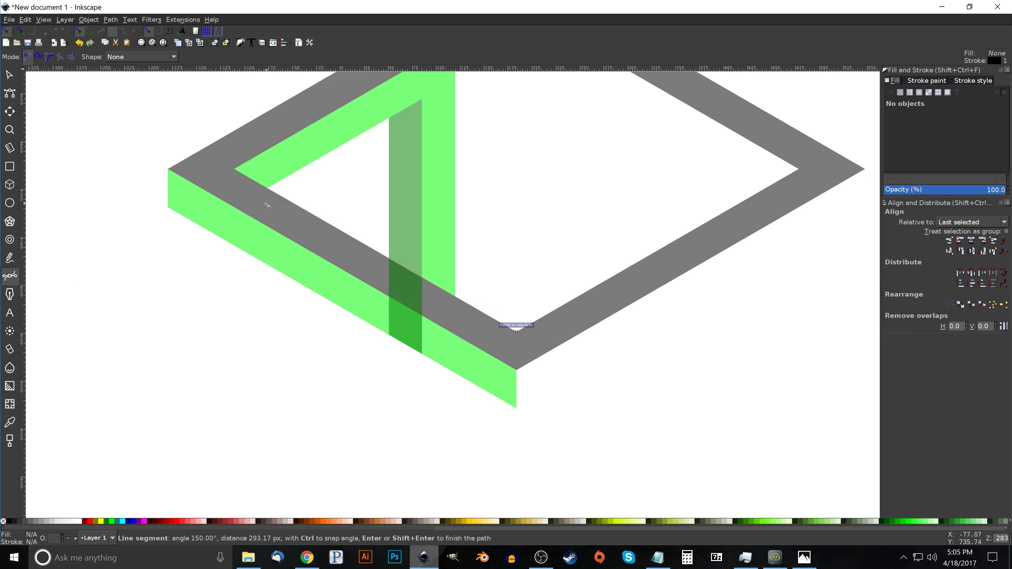
left_click(334, 228)
left_click(293, 303)
left_click(290, 390)
left_click(331, 448)
left_click(486, 469)
left_click(586, 441)
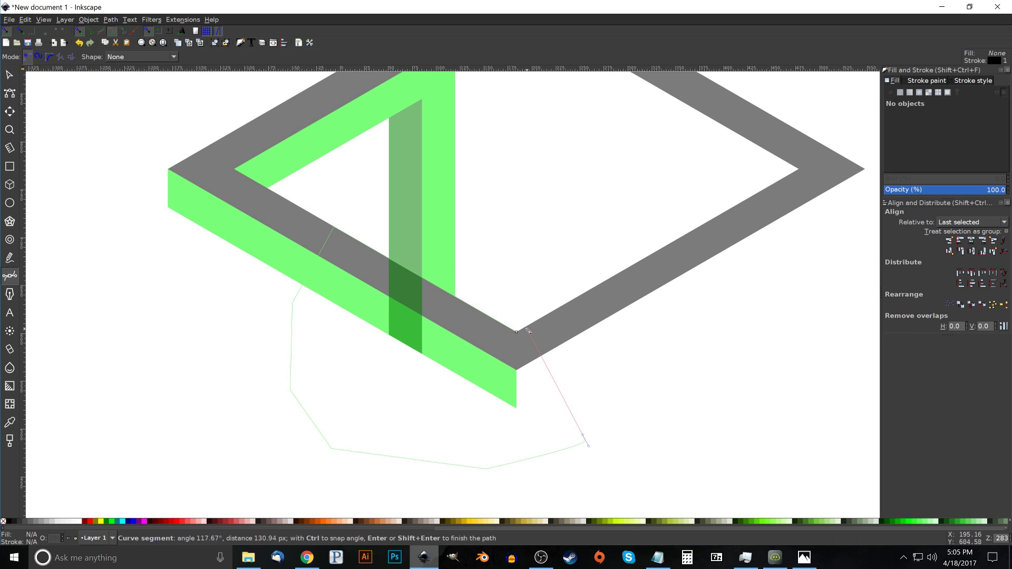
left_click(517, 332)
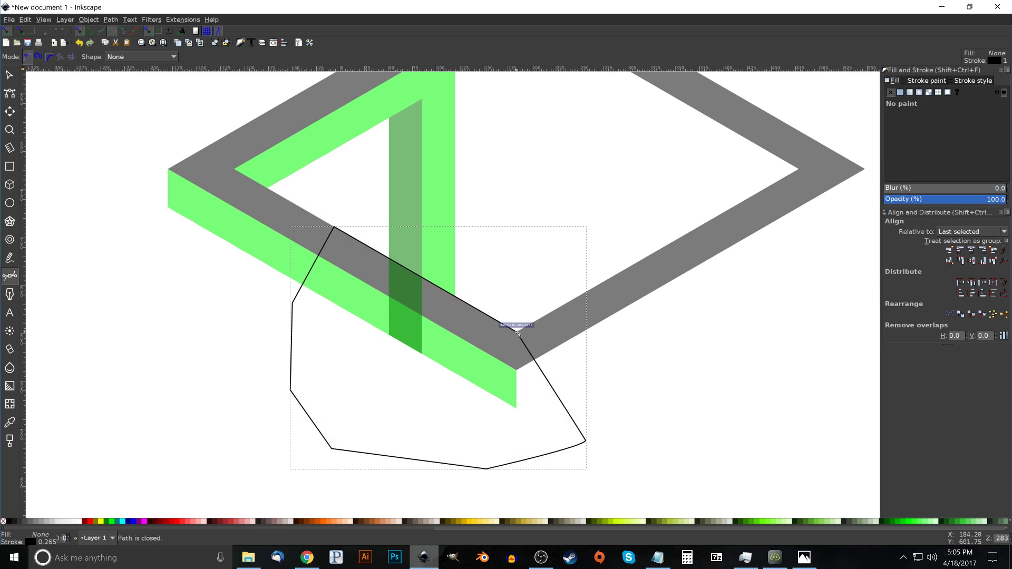
left_click(9, 75)
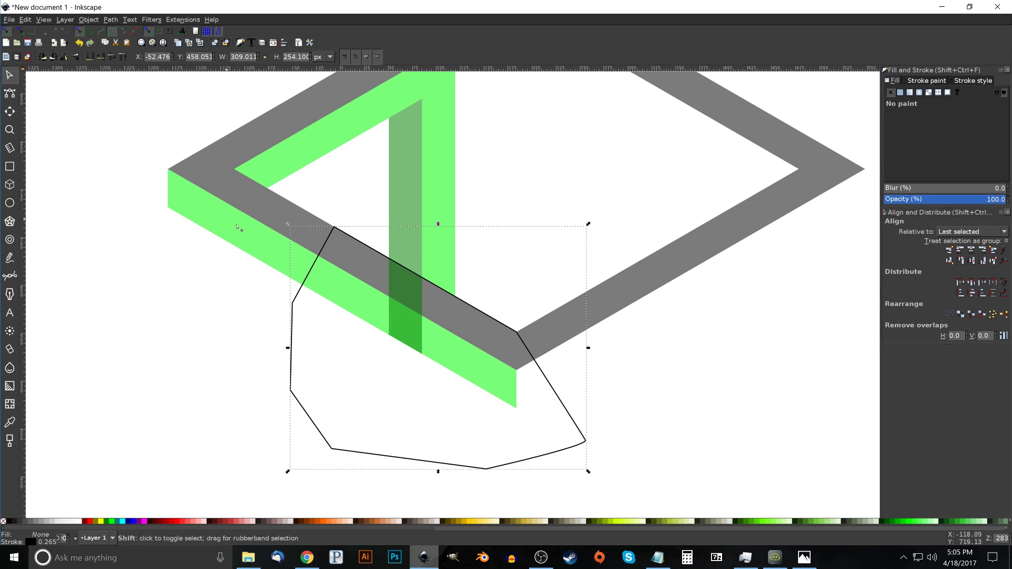
Subtract the cutting outline from the translucent vertical bar with Path > Difference
left_click(406, 175, "shift")
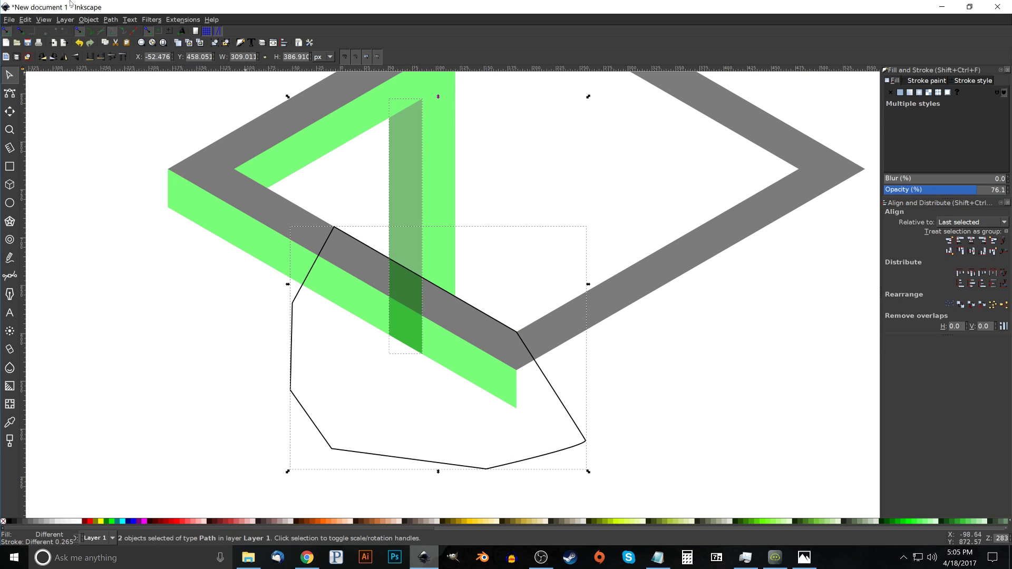
left_click(110, 20)
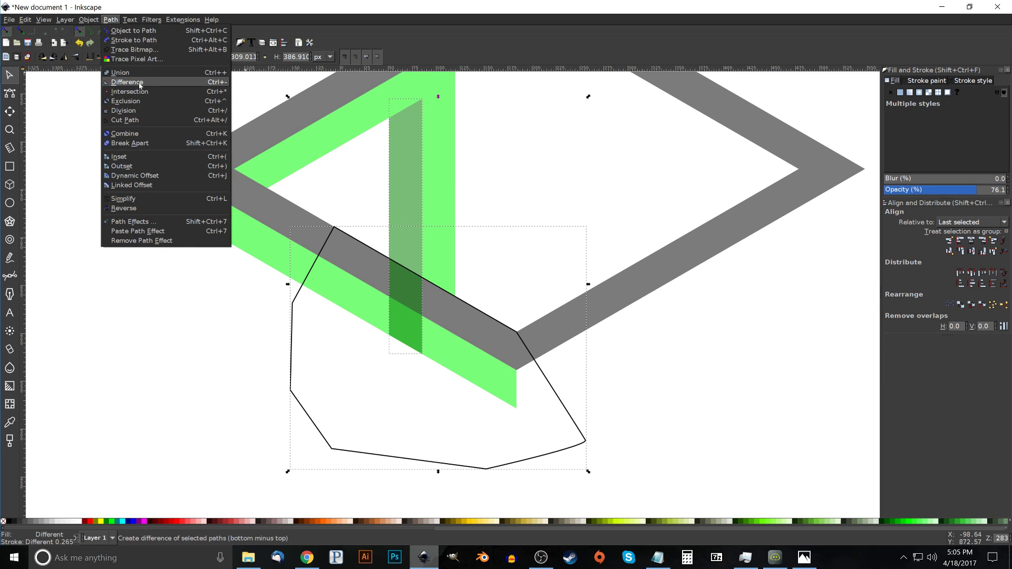
left_click(126, 82)
scroll(441, 393, "down", 2)
scroll(442, 391, "down", 2)
scroll(444, 395, "up", 2)
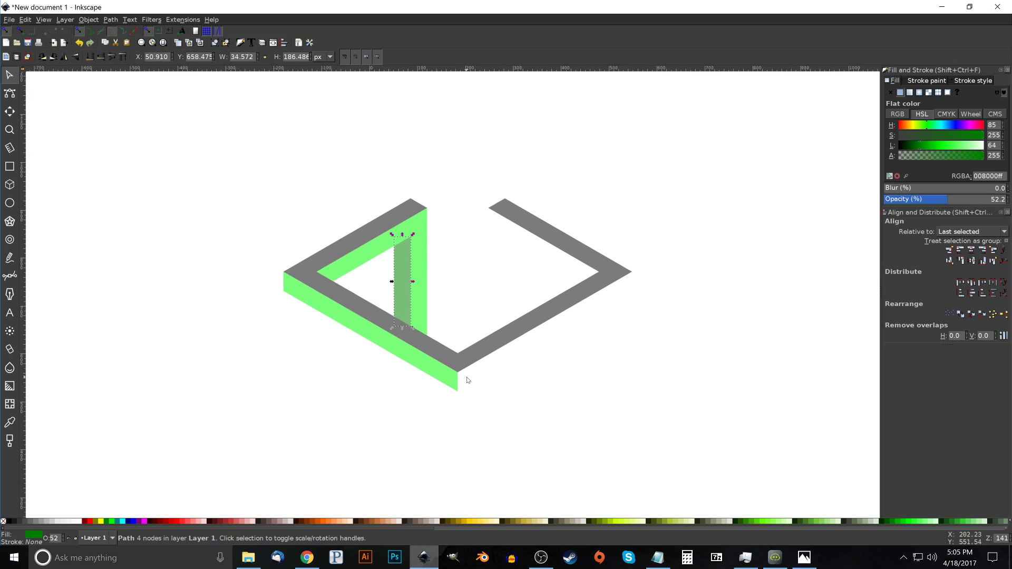
scroll(468, 384, "down", 2)
scroll(466, 356, "up", 1)
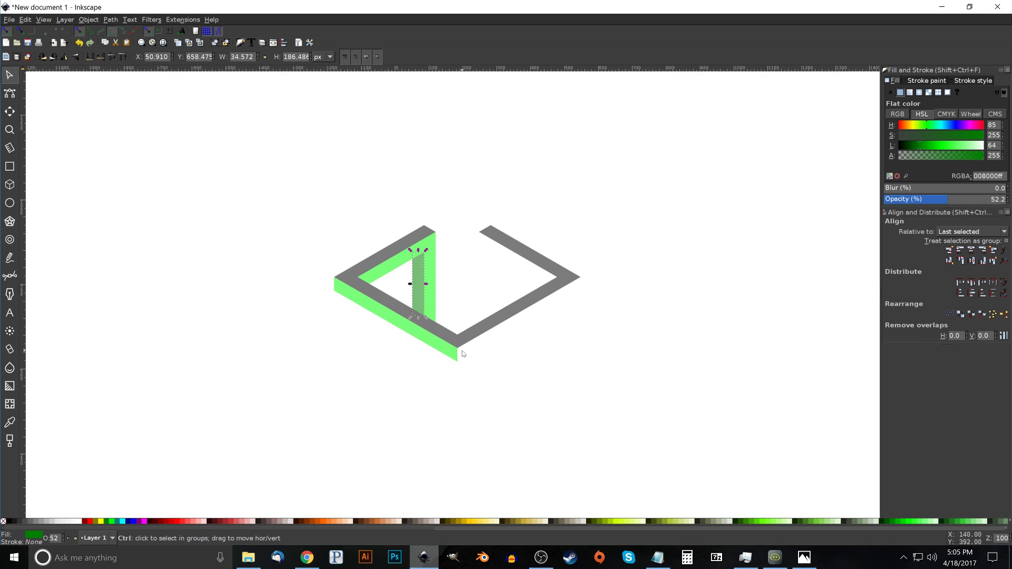
Copy the light-green side strip, make it dark green, flip it horizontally, and place it under the right arm
left_click(362, 303)
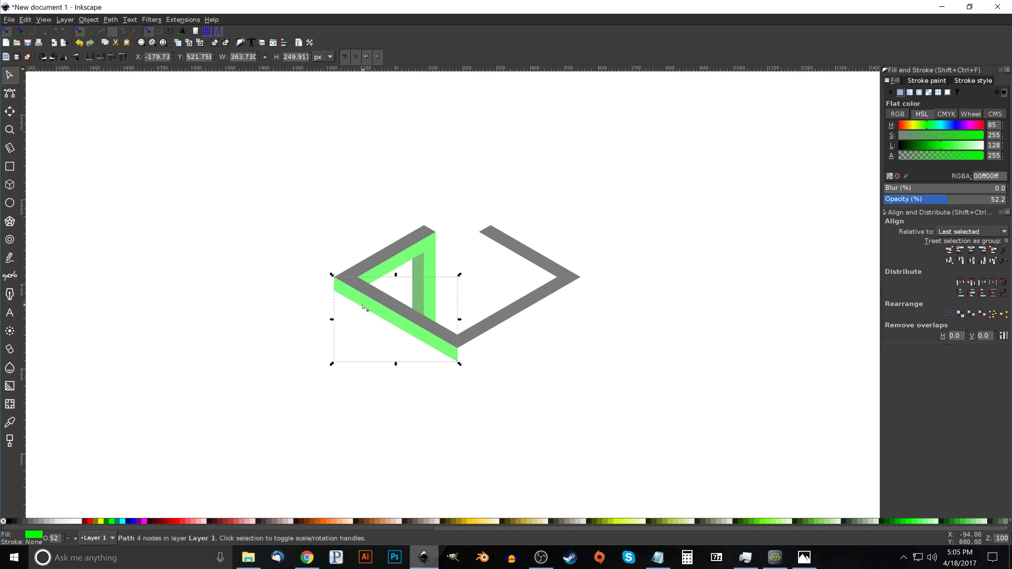
key("ctrl+z")
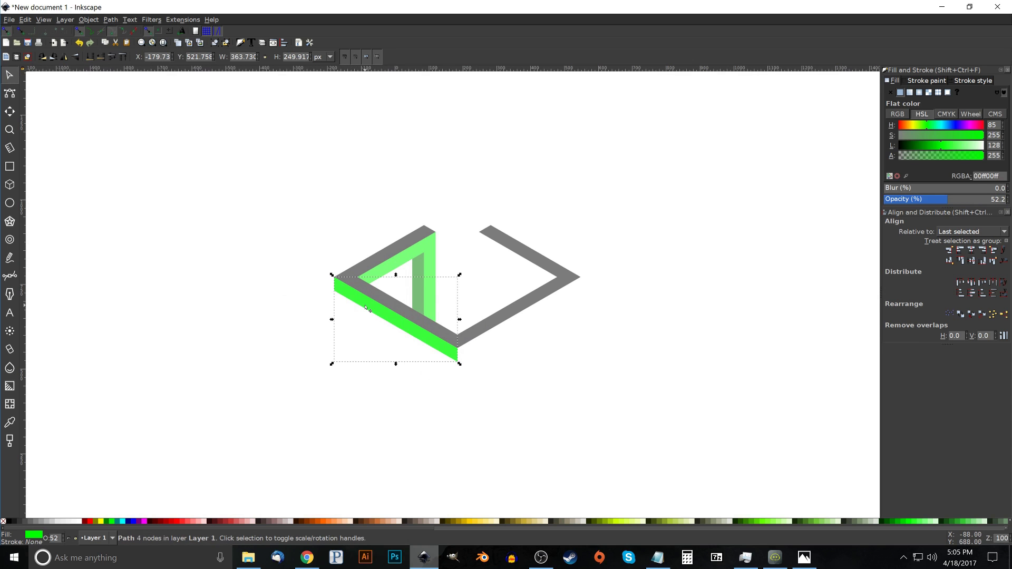
left_click(106, 524)
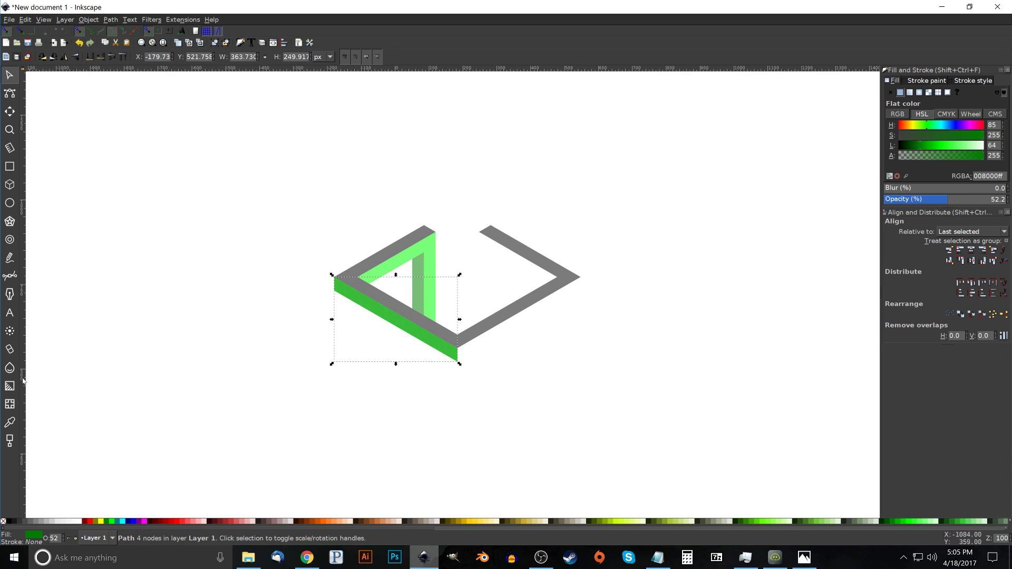
left_click(65, 57)
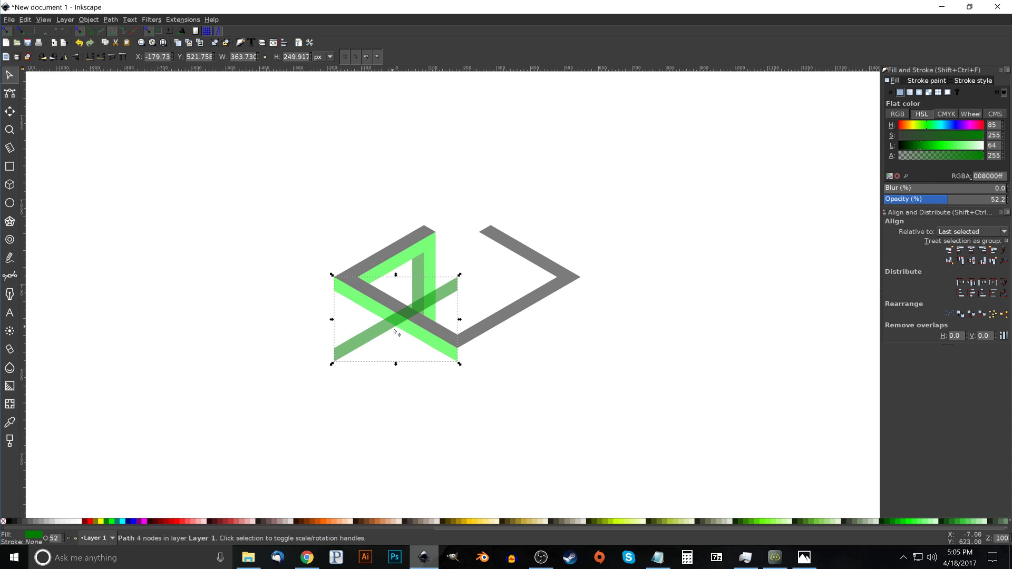
left_click_drag(351, 350, 461, 367)
Select the narrow vertical strip with the bright green bar and drag both upward
left_click(420, 273)
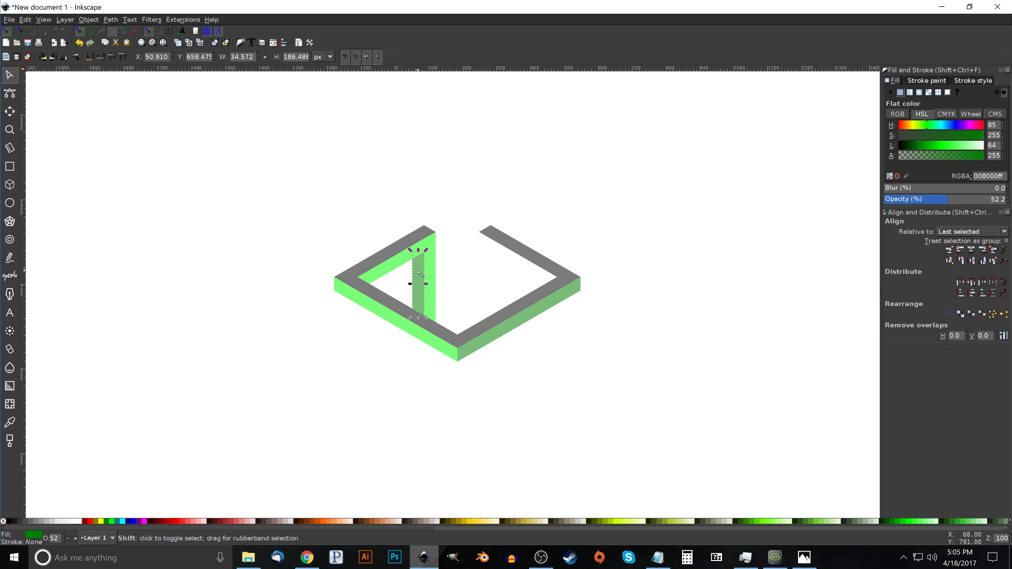
left_click(438, 277, "shift")
left_click_drag(438, 278, 448, 247)
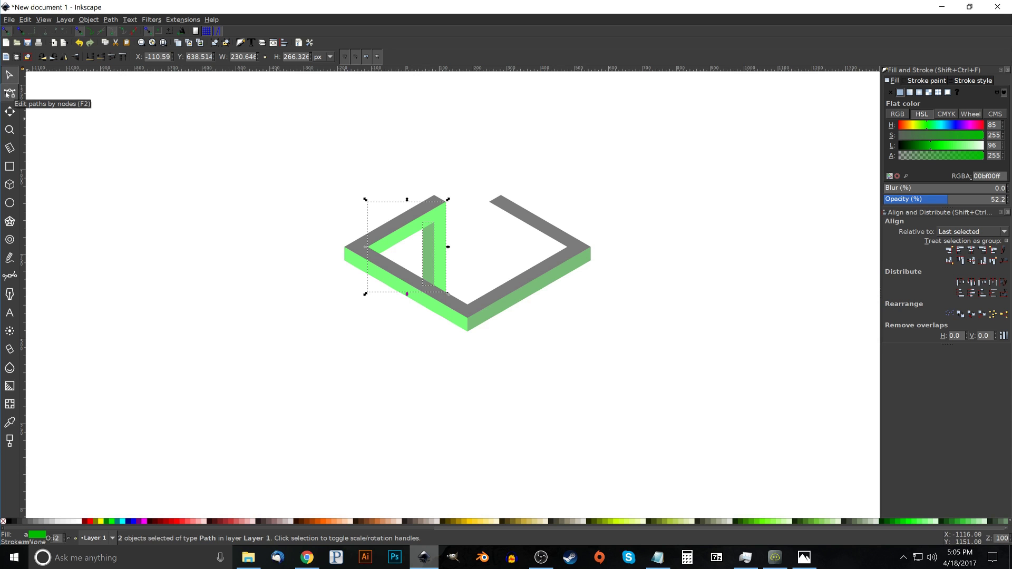
With the Node tool, stretch both vertical bars' bottom nodes down below the frame
left_click(8, 94)
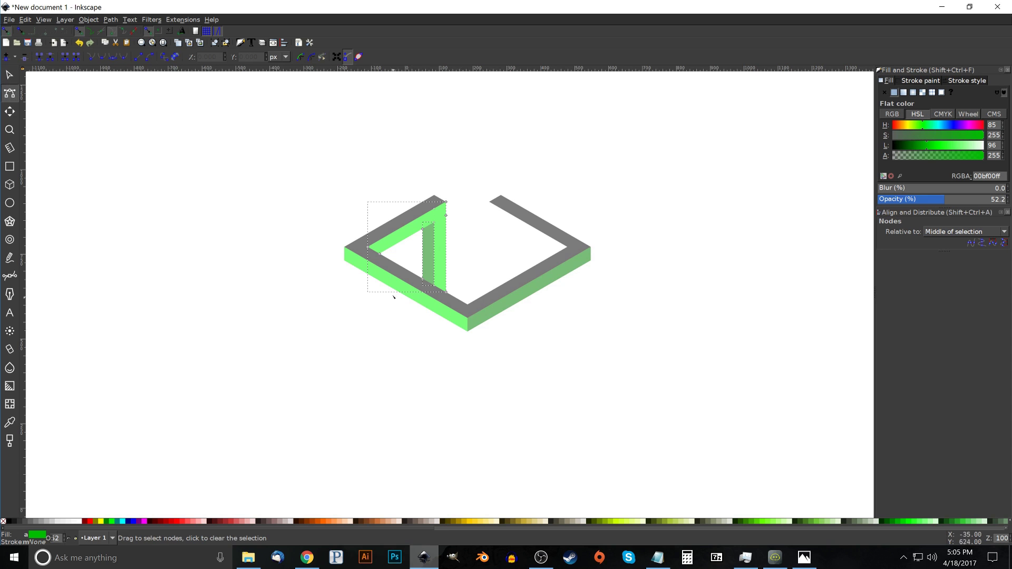
scroll(393, 297, "up", 3)
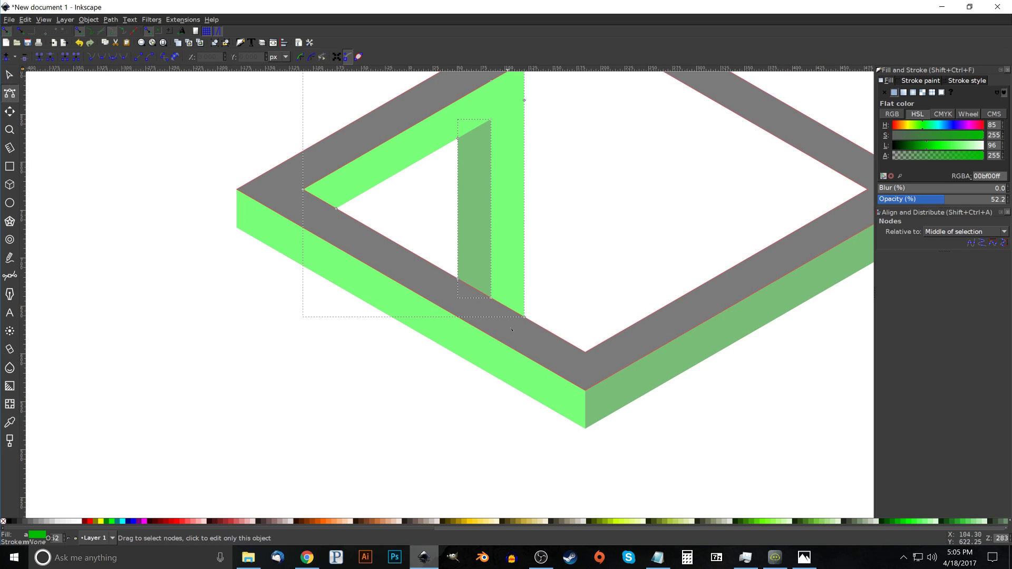
left_click_drag(569, 473, 418, 253)
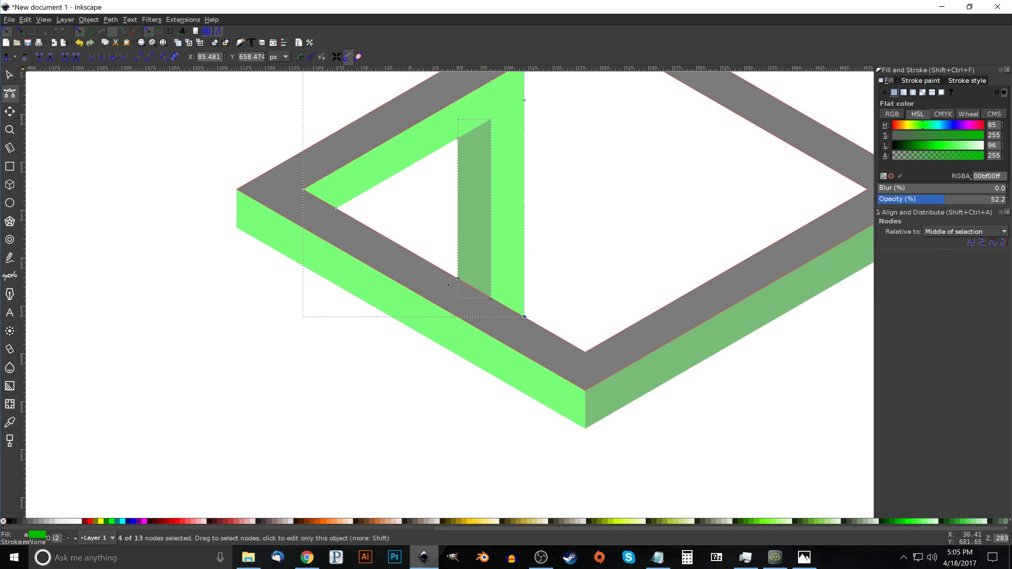
scroll(464, 264, "down", 4)
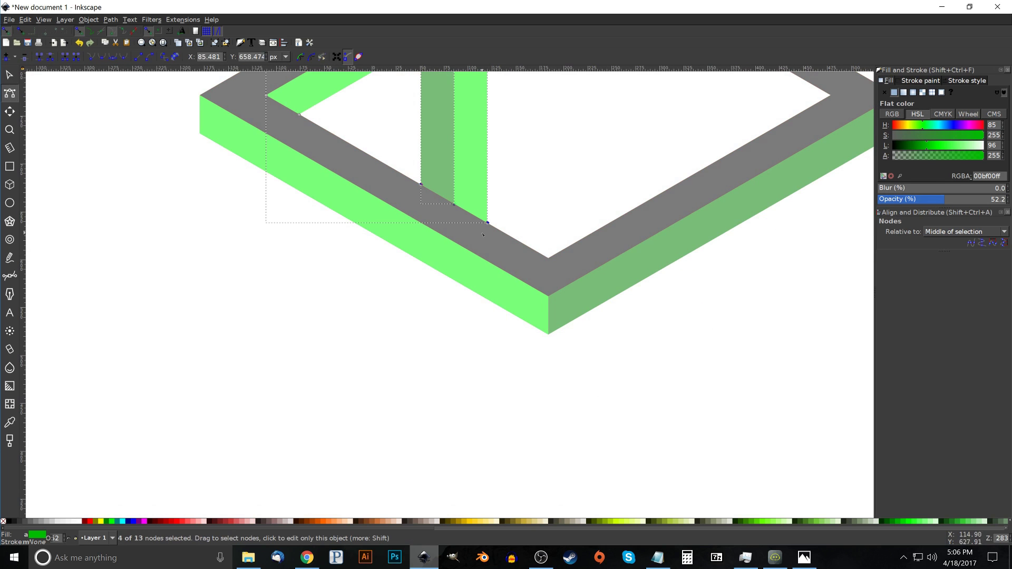
left_click_drag(488, 225, 493, 386)
scroll(501, 381, "down", 2)
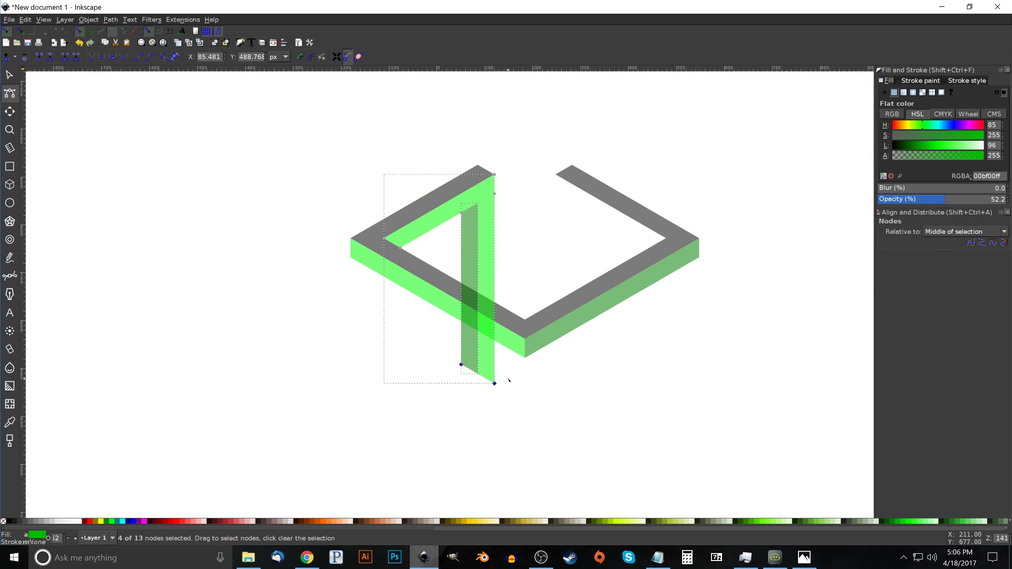
scroll(509, 379, "up", 2)
scroll(509, 379, "down", 2)
scroll(509, 380, "up", 4)
scroll(509, 378, "down", 3)
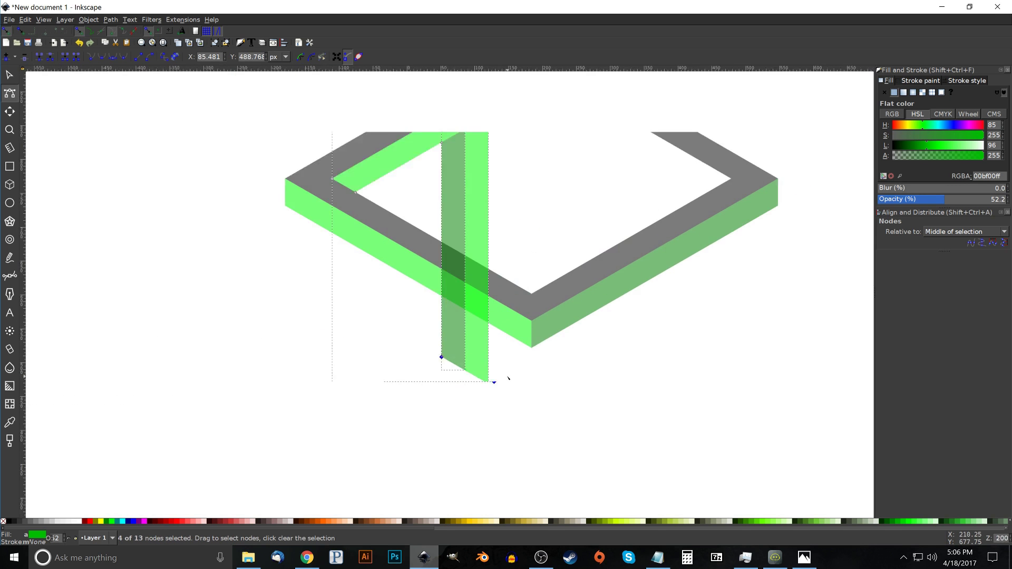
scroll(474, 384, "up", 2)
Fine-tune the bars' bottom ends, then select the left green side face
left_click_drag(468, 388, 469, 361)
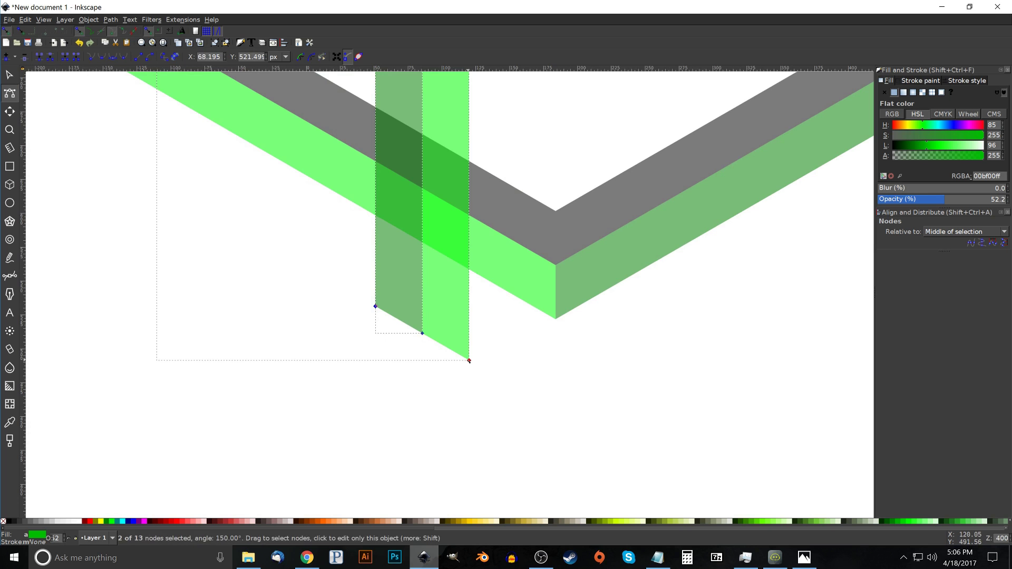
scroll(501, 380, "down", 4)
left_click_drag(508, 388, 456, 348)
left_click_drag(495, 374, 494, 380)
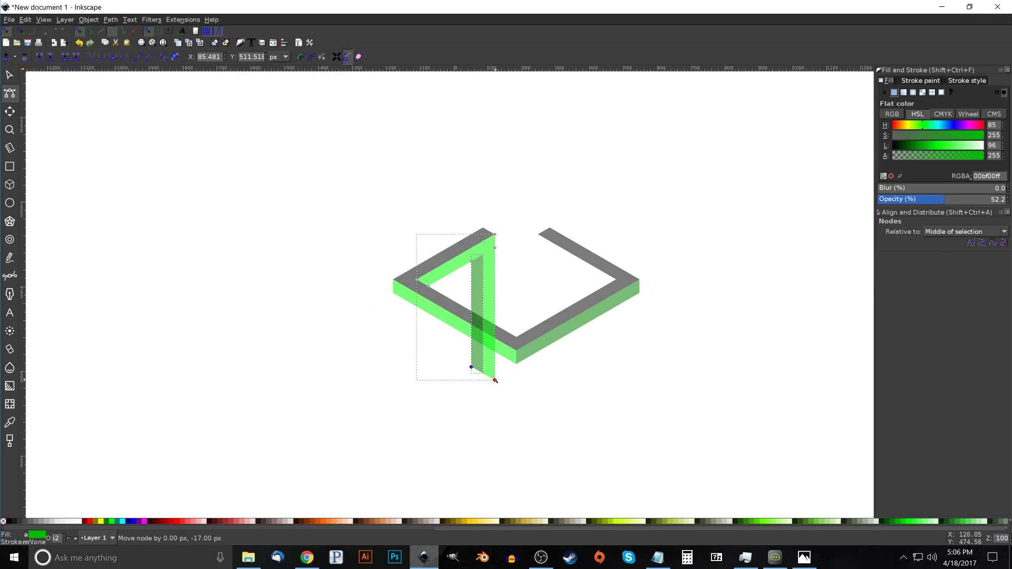
scroll(559, 384, "down", 2)
scroll(559, 385, "right", 1)
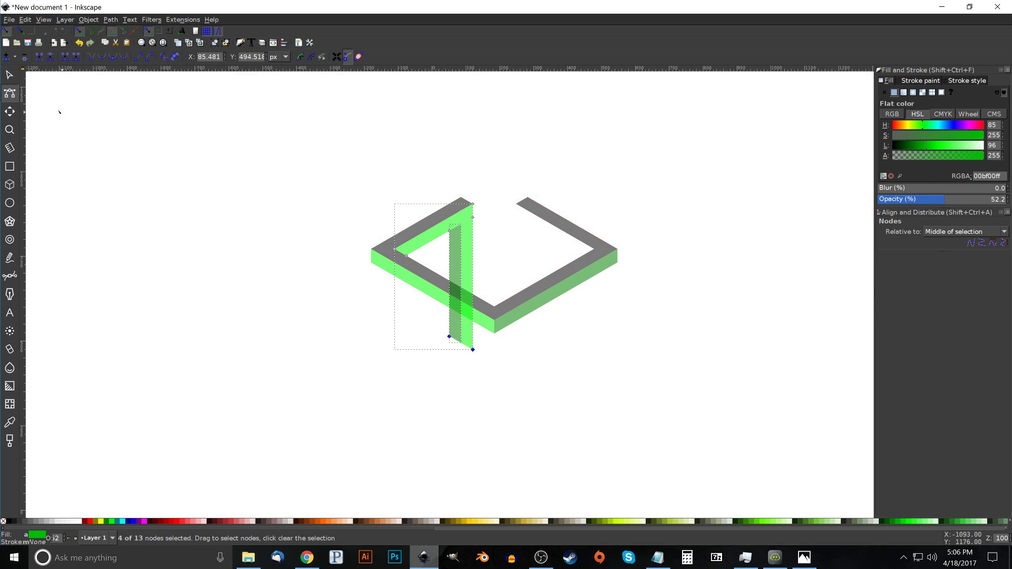
left_click(9, 75)
left_click(378, 261)
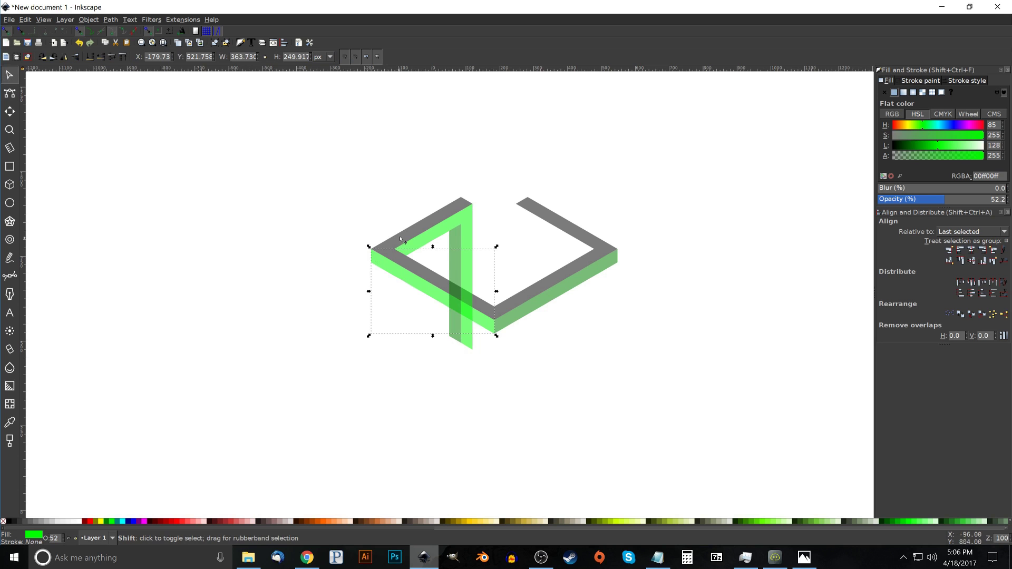
Union the side face with the grey frame and colour the merged frame red
left_click(435, 216, "shift")
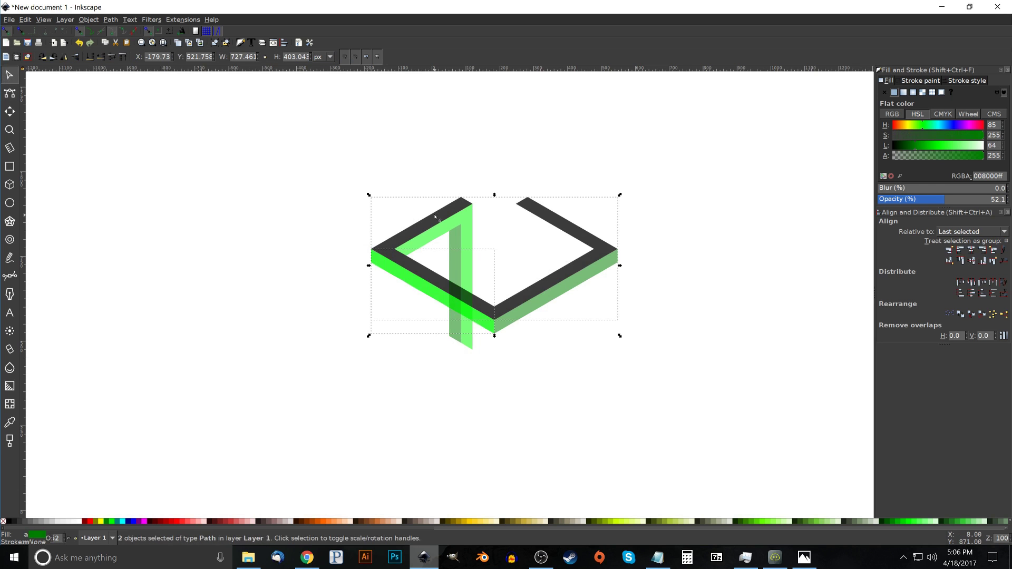
left_click(112, 21)
left_click(122, 72)
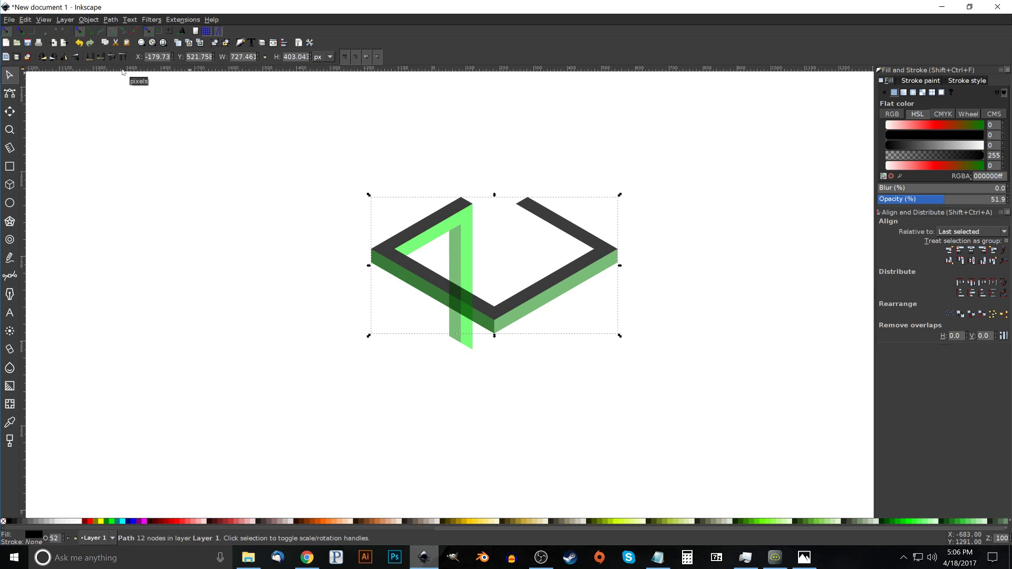
left_click(90, 521)
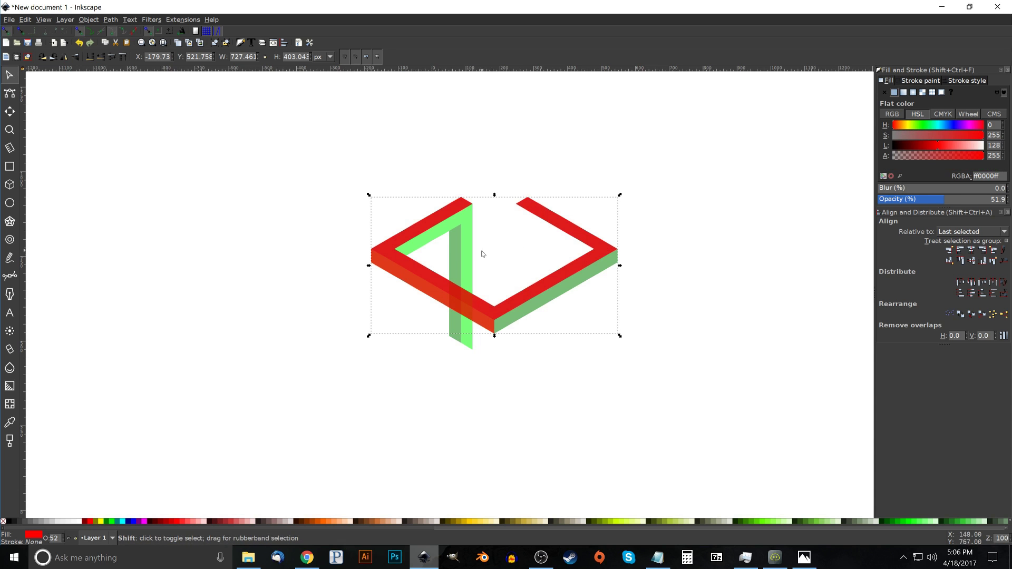
Cut the frame's shape out of the darker strip and the green bar with Path > Difference
left_click(454, 250, "shift")
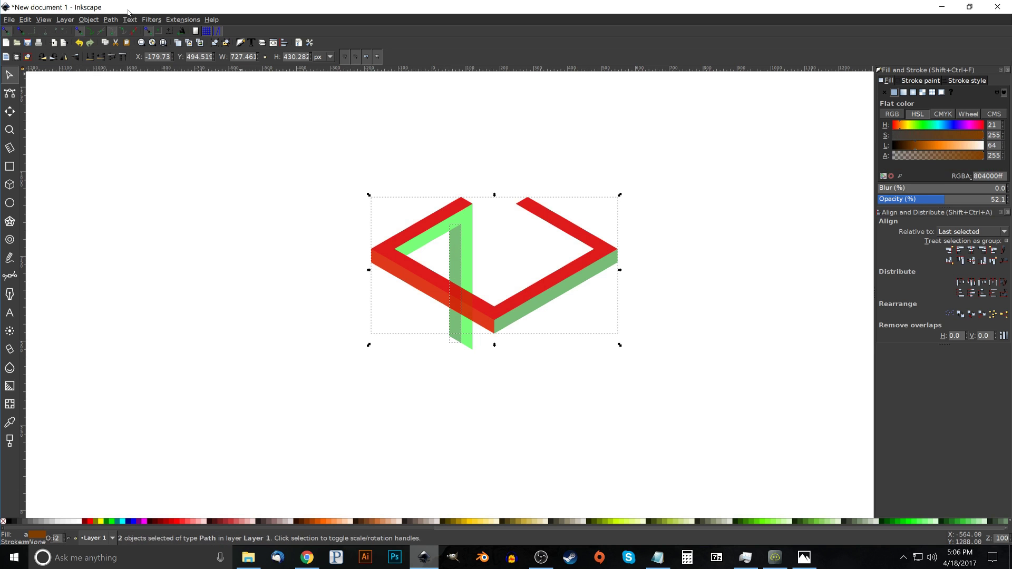
left_click(116, 21)
left_click(119, 83)
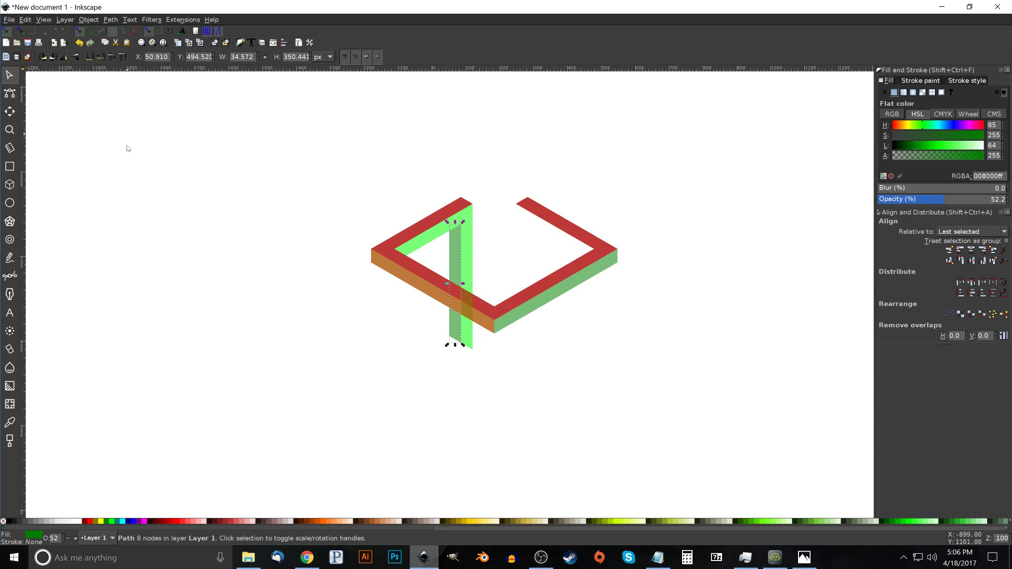
left_click(489, 313)
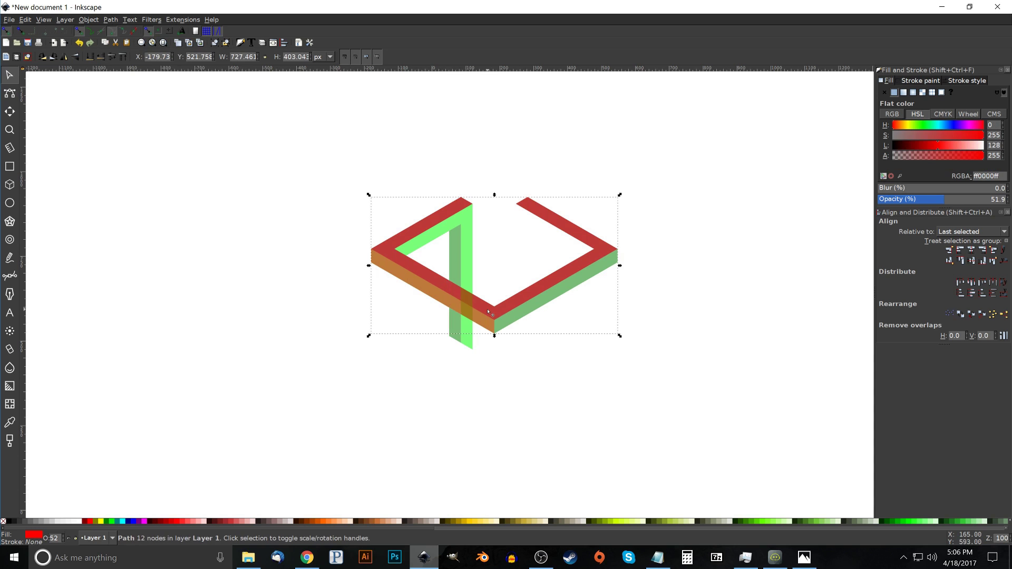
left_click(472, 226, "shift")
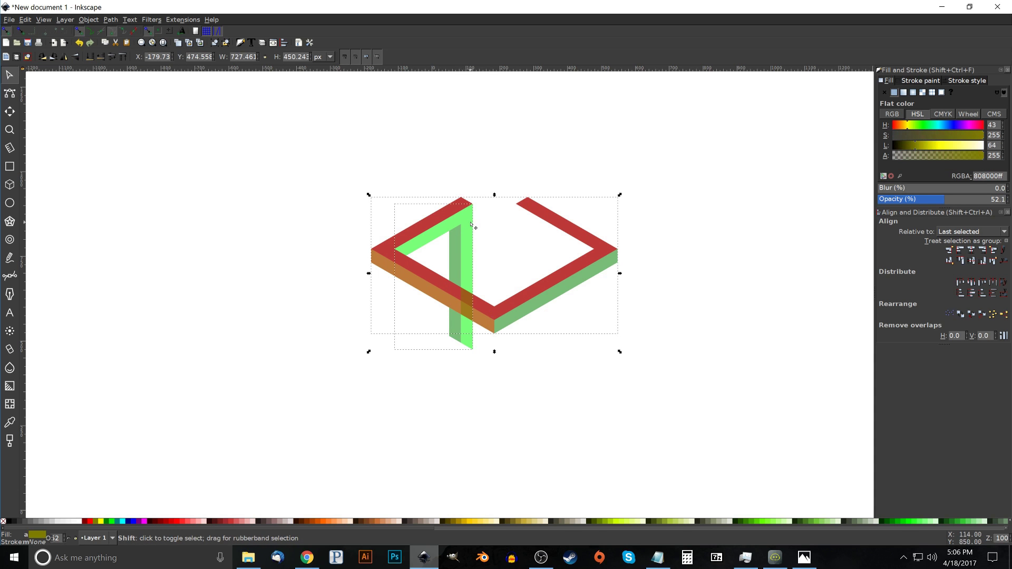
left_click(111, 20)
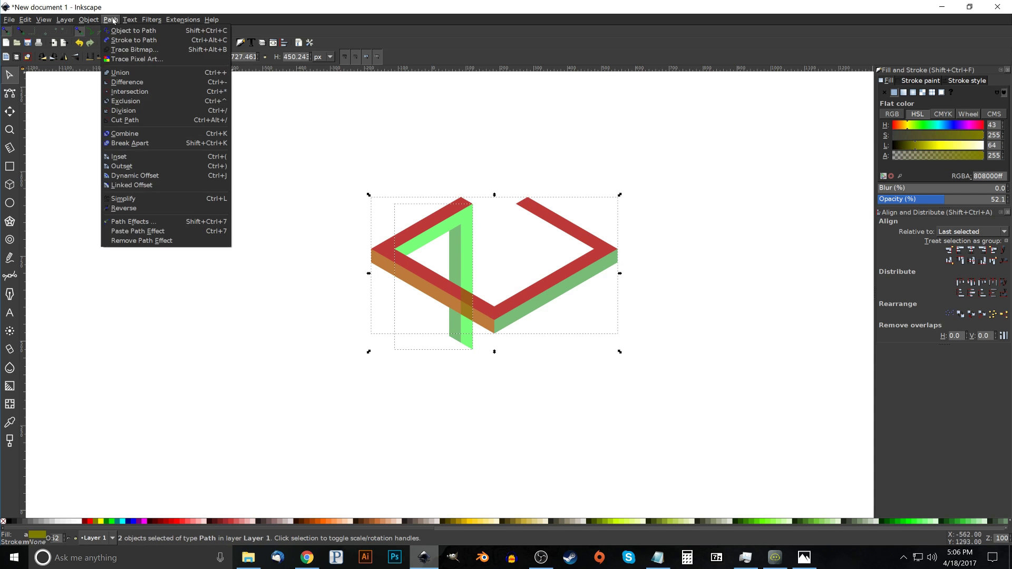
left_click(132, 80)
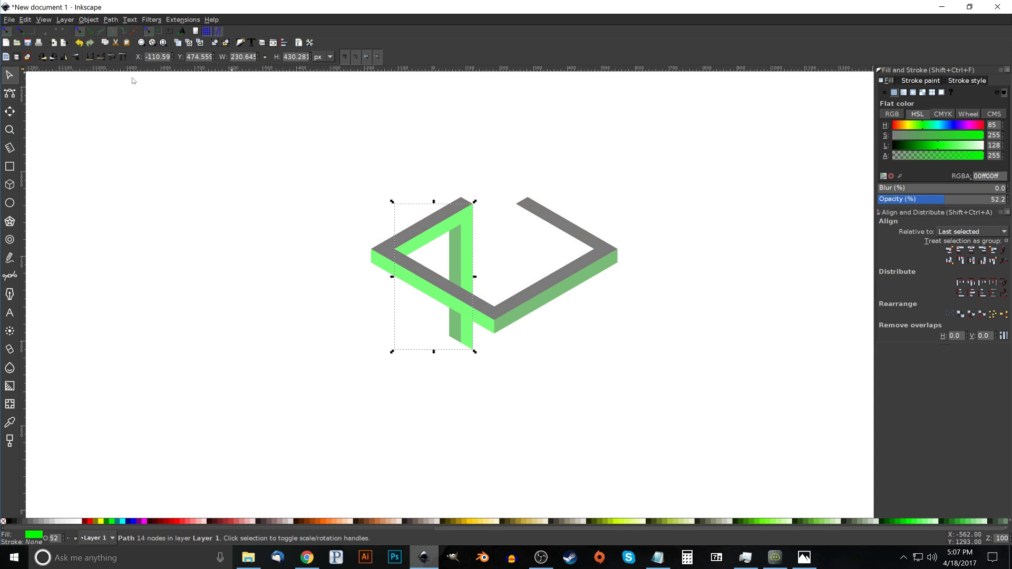
Mirror both vertical bars horizontally, move them to the frame's right end, and select all seven pieces
left_click(457, 249, "shift")
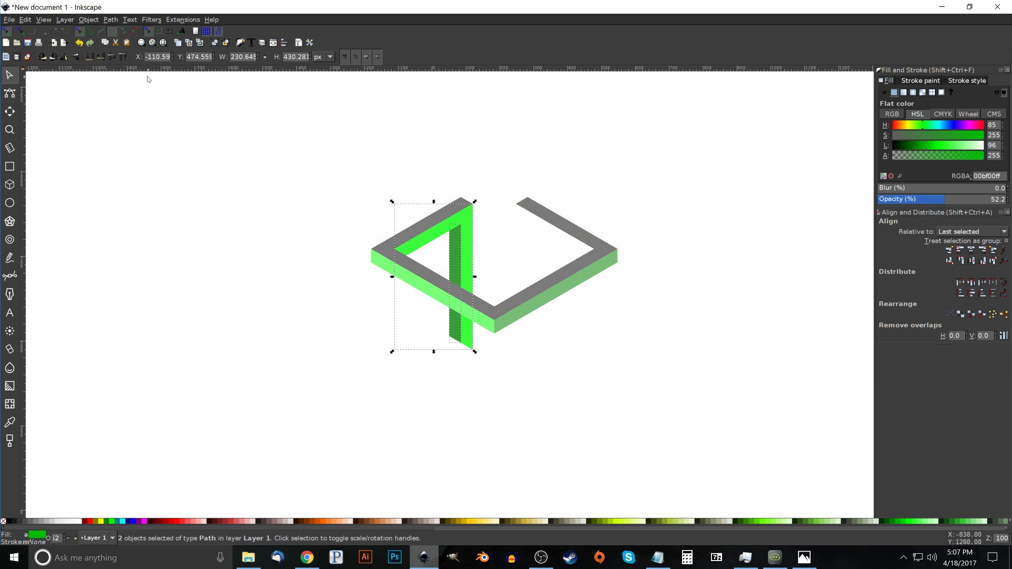
left_click(65, 59)
left_click_drag(398, 211, 521, 212)
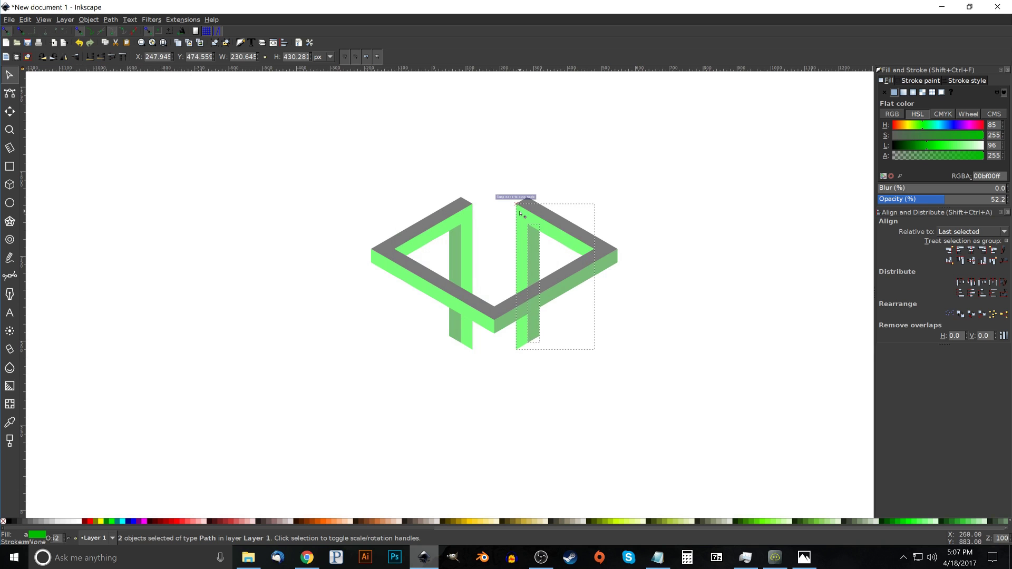
scroll(436, 279, "down", 2)
scroll(457, 285, "right", 1)
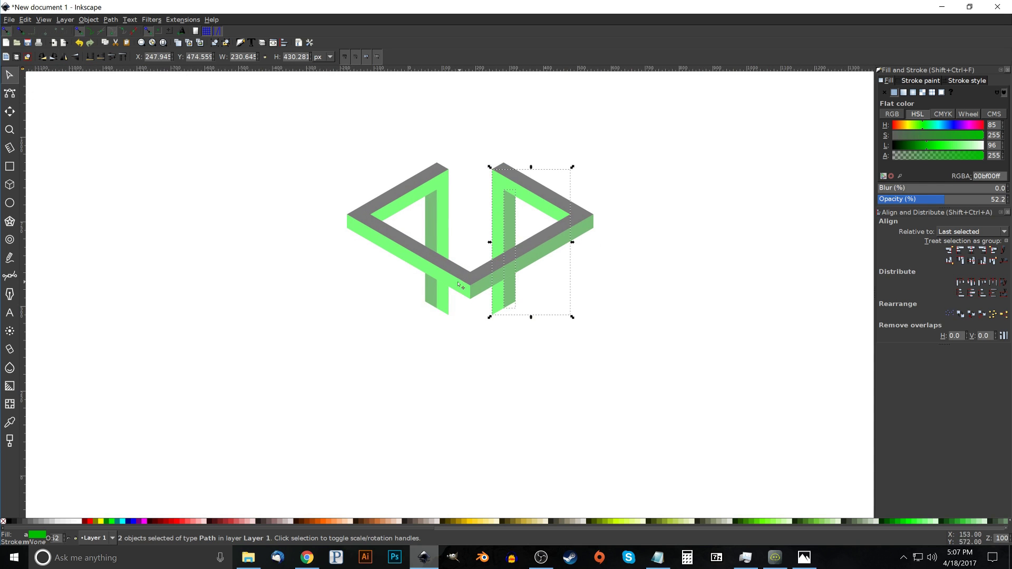
left_click_drag(744, 377, 242, 97)
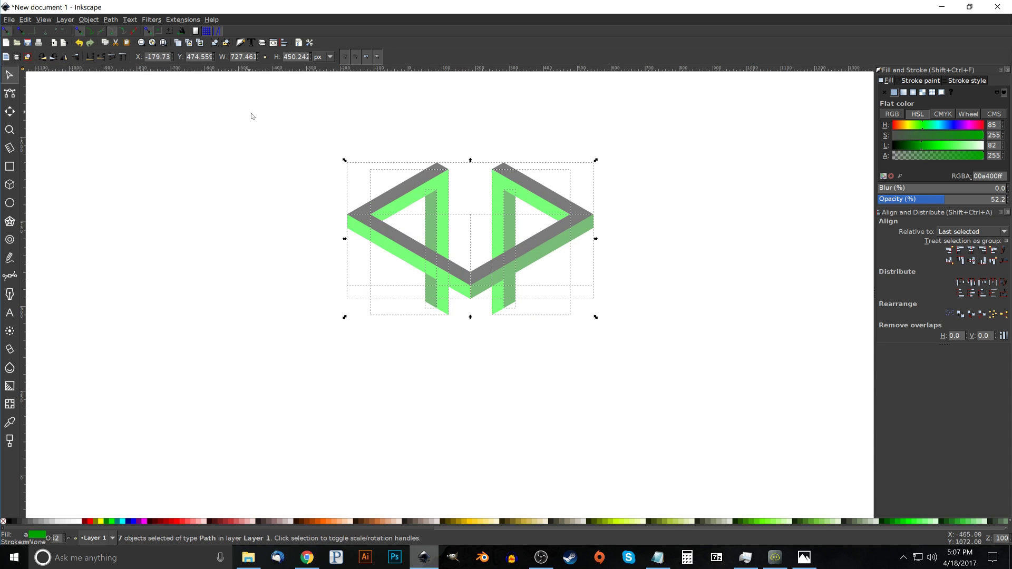
Group the seven pieces, move the group up, and shrink it
left_click(214, 43)
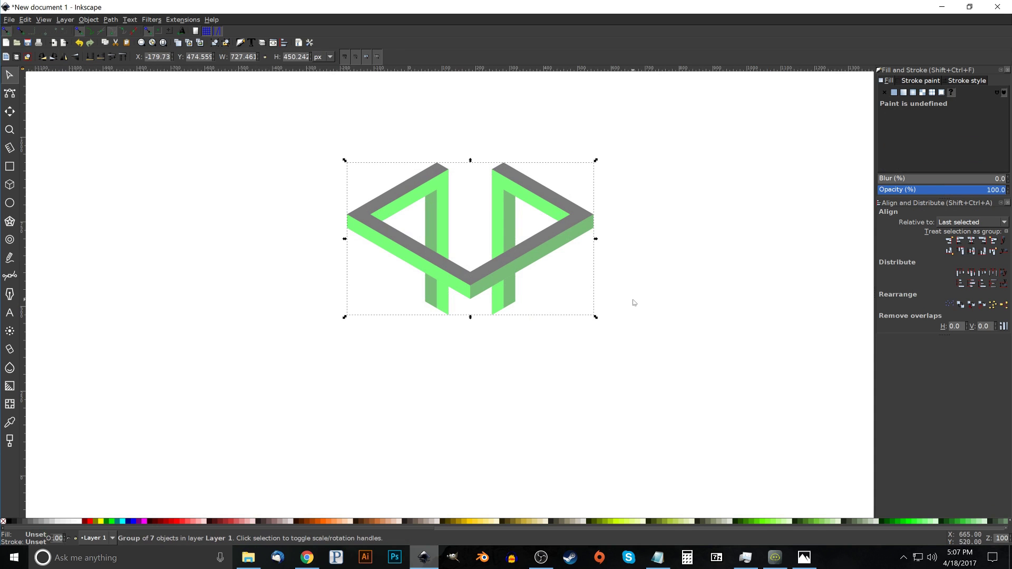
left_click_drag(509, 272, 502, 231)
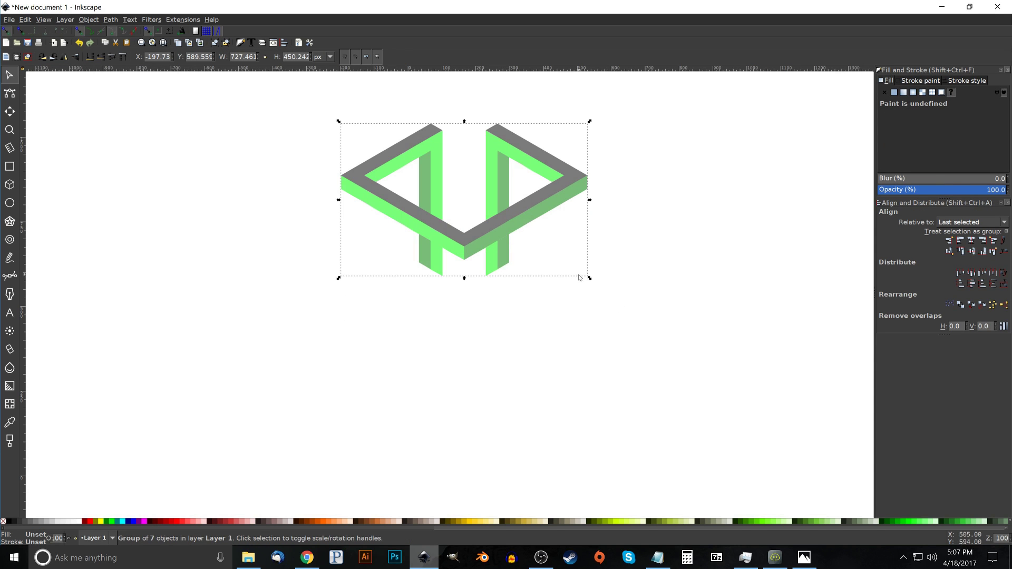
left_click_drag(590, 279, 545, 255)
left_click_drag(481, 221, 514, 179)
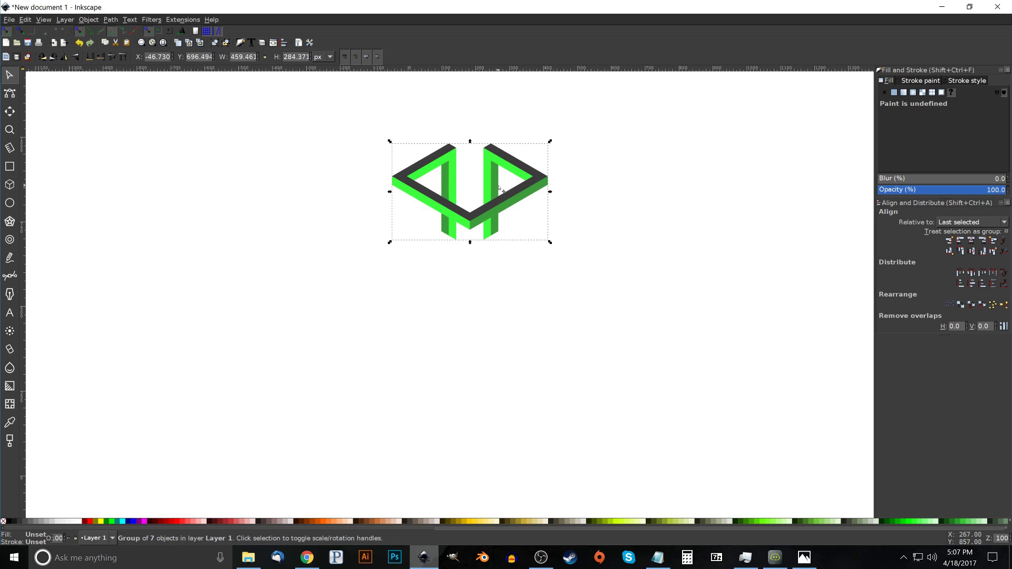
Duplicate the frame group, rotate the copy in fixed steps, and snap it against the first frame
key("ctrl+d")
left_click_drag(499, 189, 403, 321)
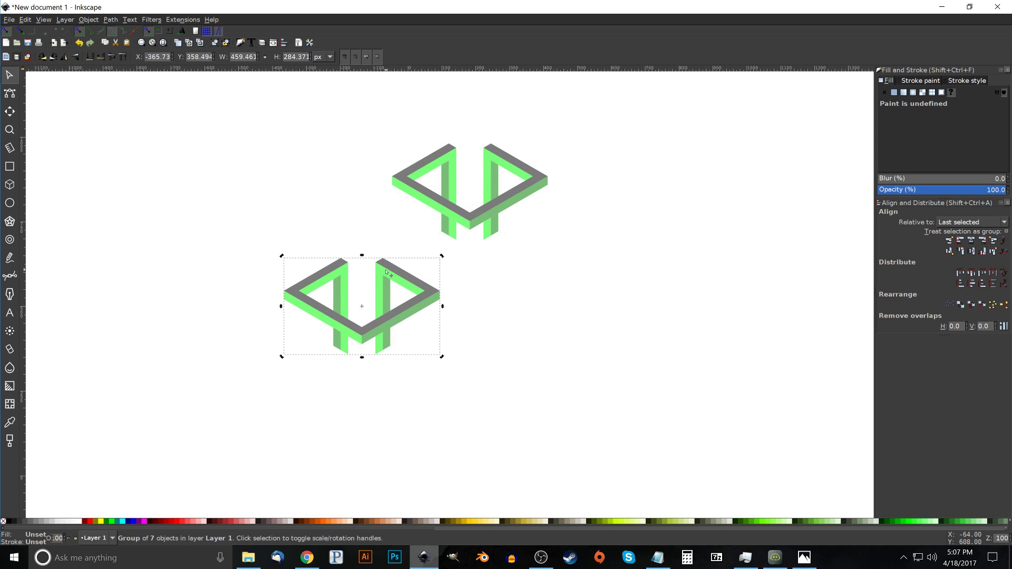
key("ctrl")
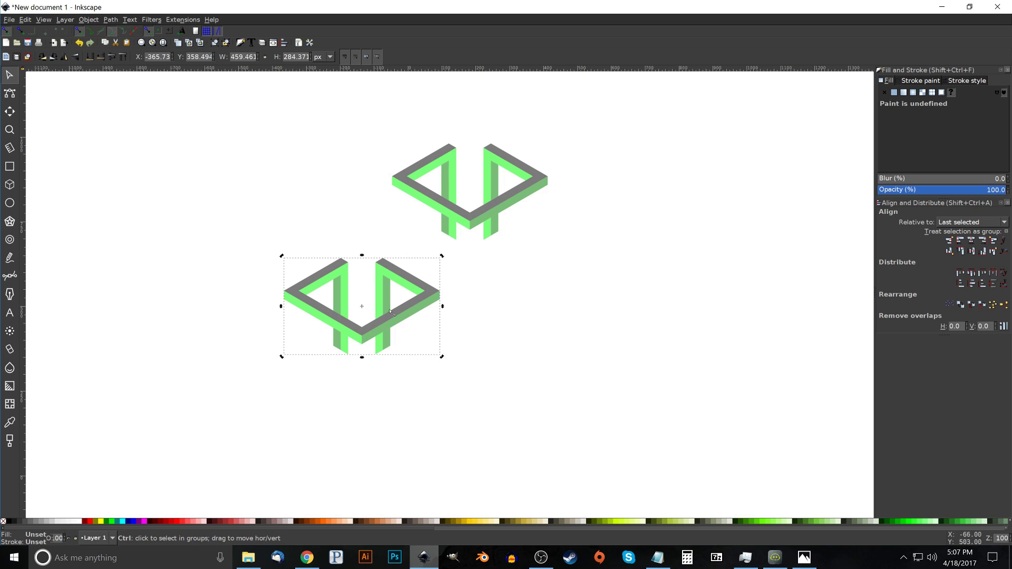
left_click(441, 357)
mouse_move(442, 357)
left_mouse_down()
mouse_move(450, 318)
mouse_move(434, 268)
mouse_move(400, 233)
mouse_move(363, 219)
left_mouse_up()
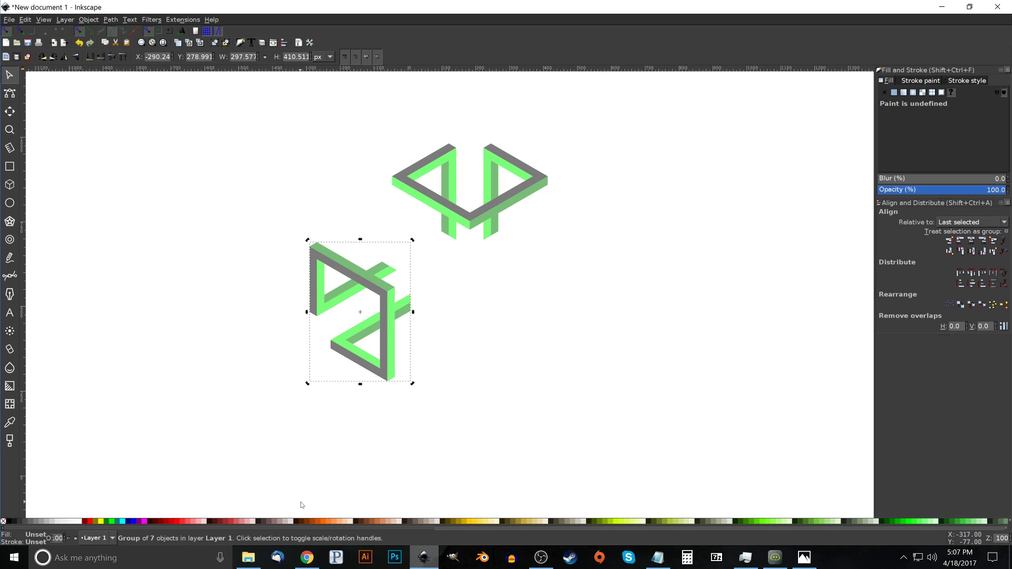
left_click_drag(386, 279, 445, 244)
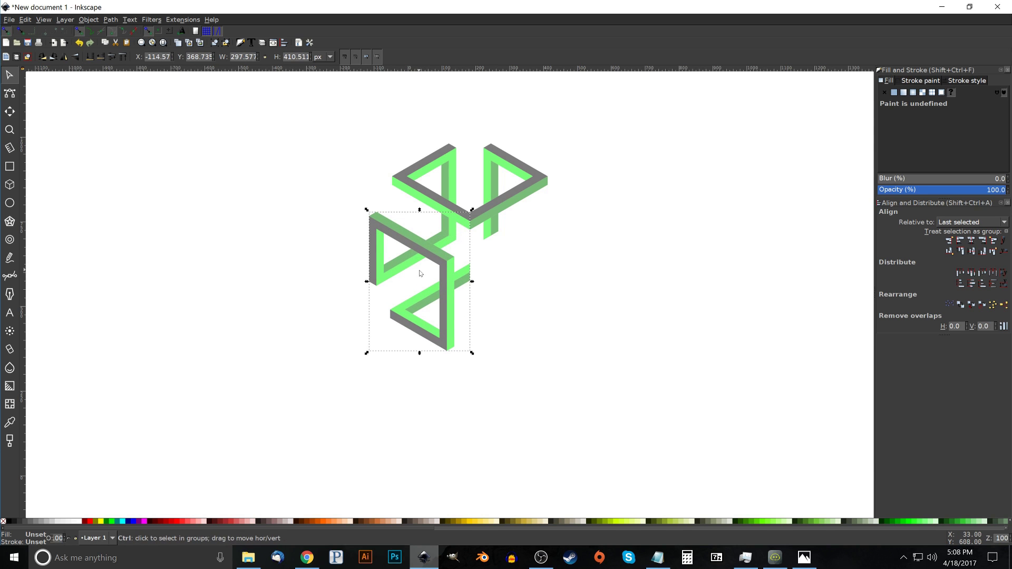
Duplicate the rotated frame, flip it horizontally onto the right side, and compare with the reference image
key("ctrl+d")
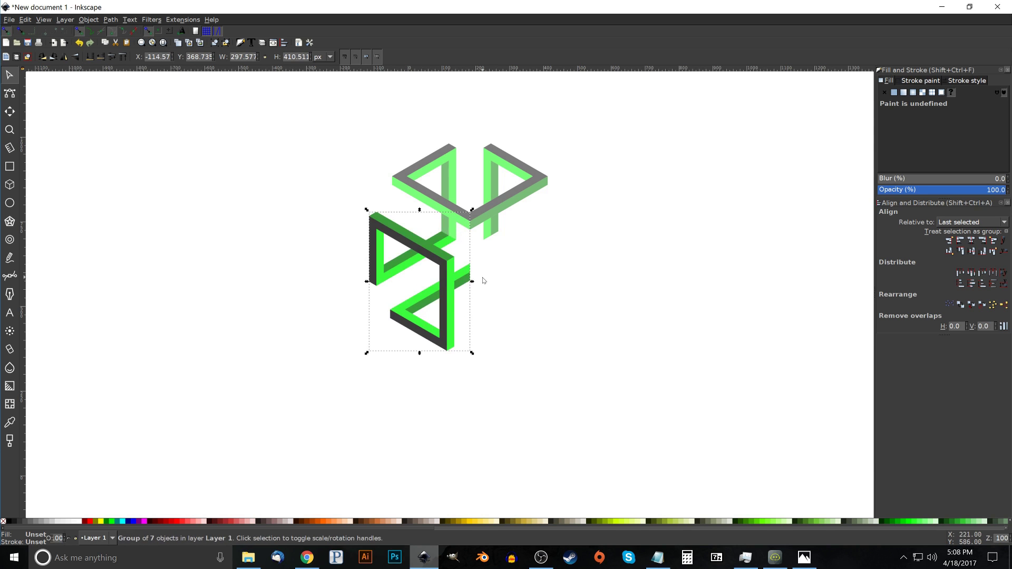
left_click(65, 57)
left_click_drag(418, 248, 519, 248)
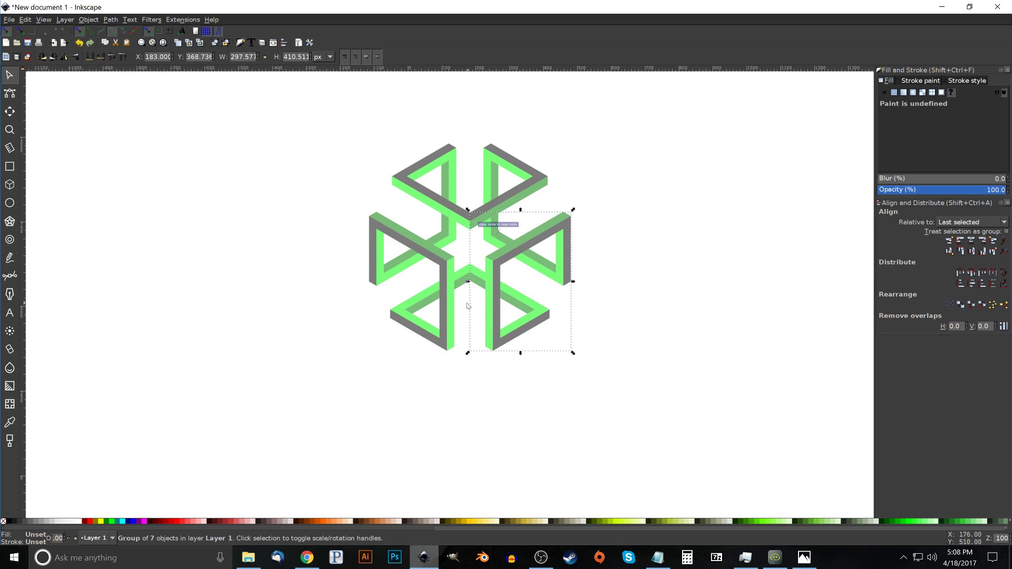
scroll(467, 306, "up", 2)
scroll(467, 306, "right", 3)
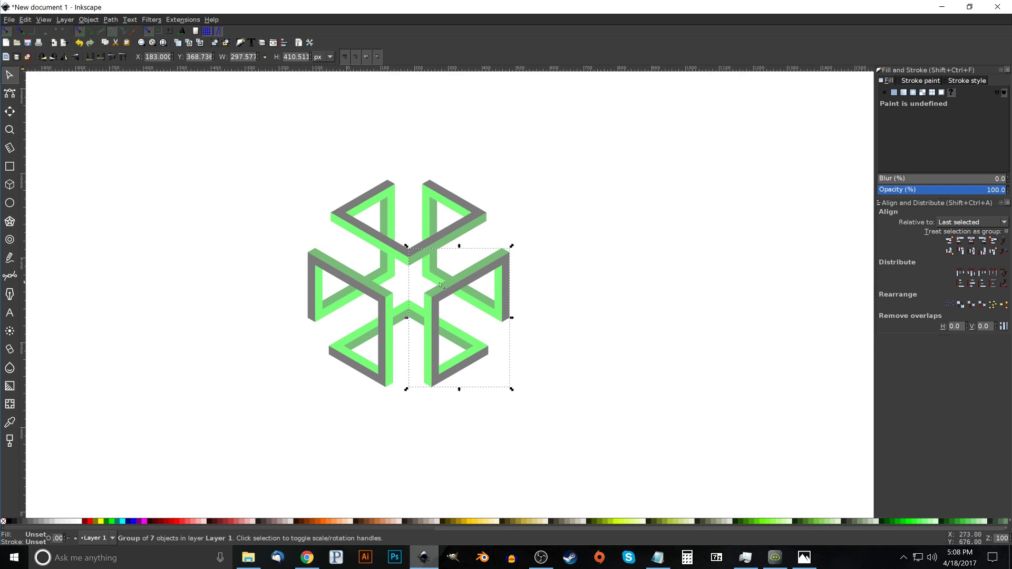
left_click(805, 557)
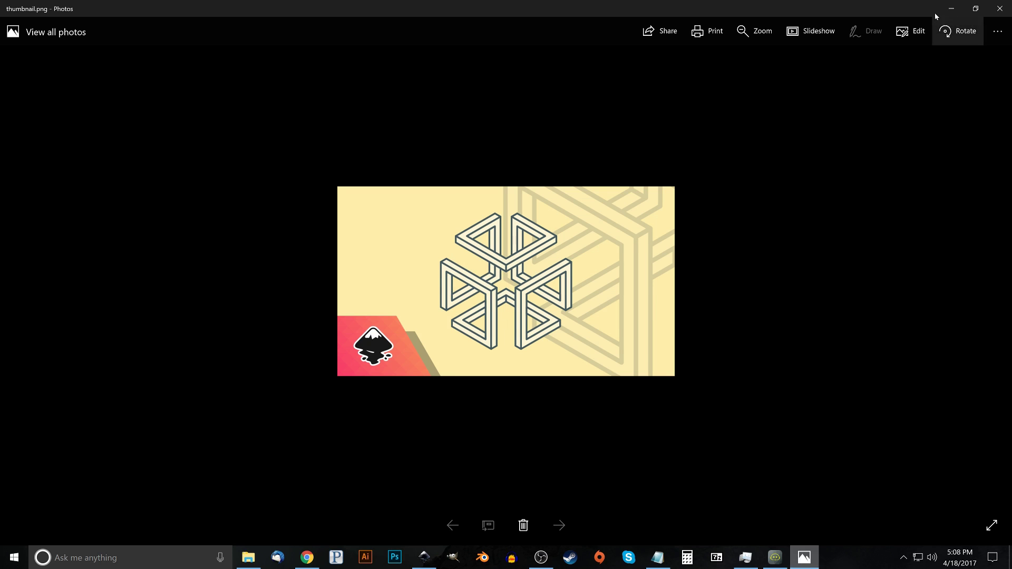
left_click(951, 8)
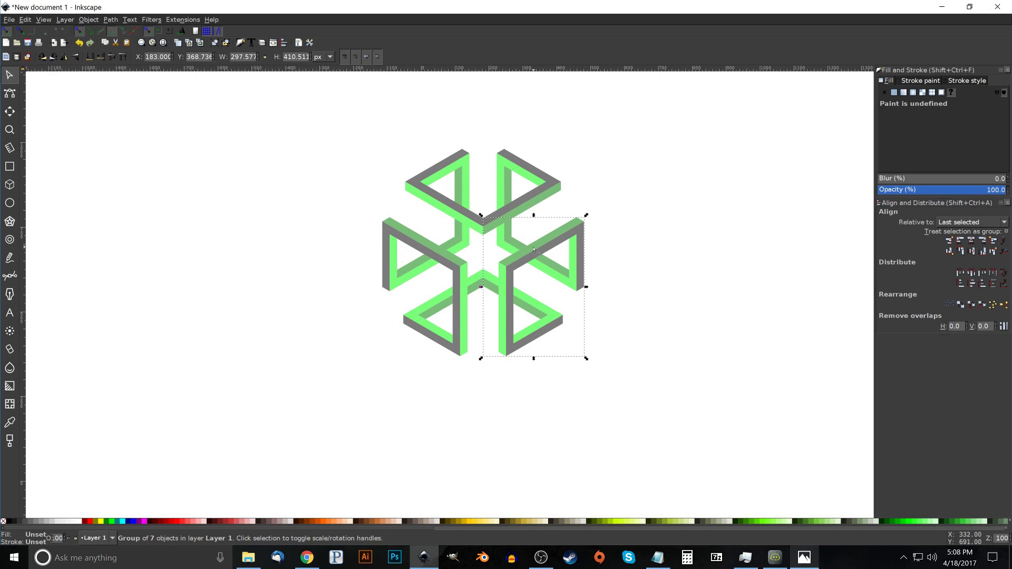
Select all three frame groups and ungroup them twice into separate paths
scroll(510, 289, "up", 2)
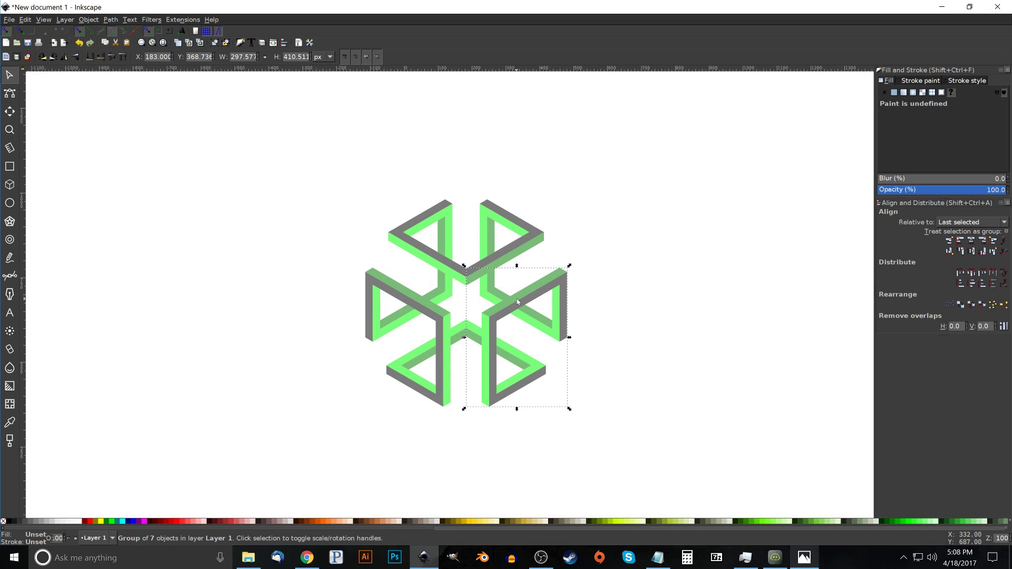
scroll(517, 299, "down", 1)
scroll(517, 298, "right", 1)
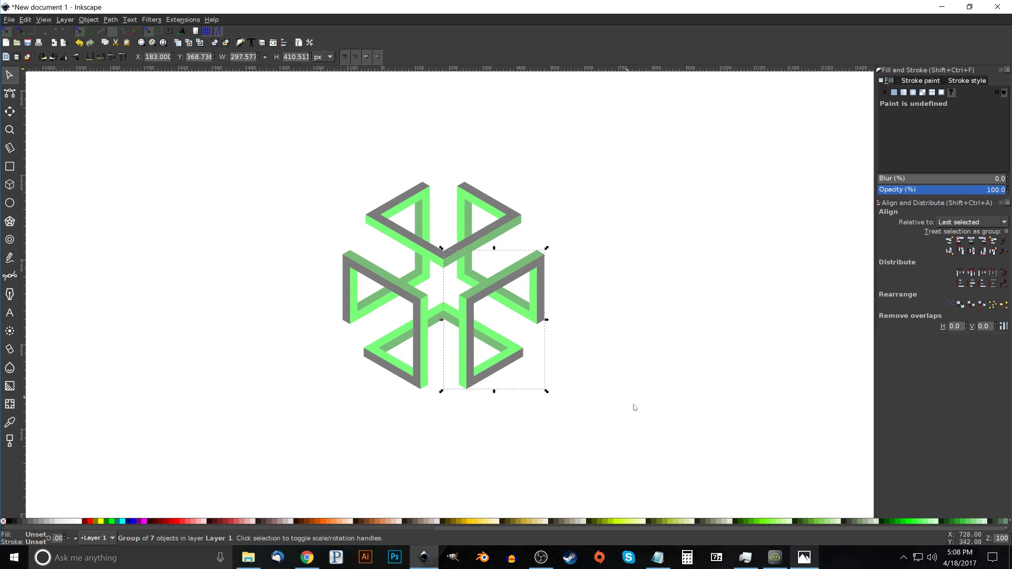
left_click_drag(655, 436, 255, 139)
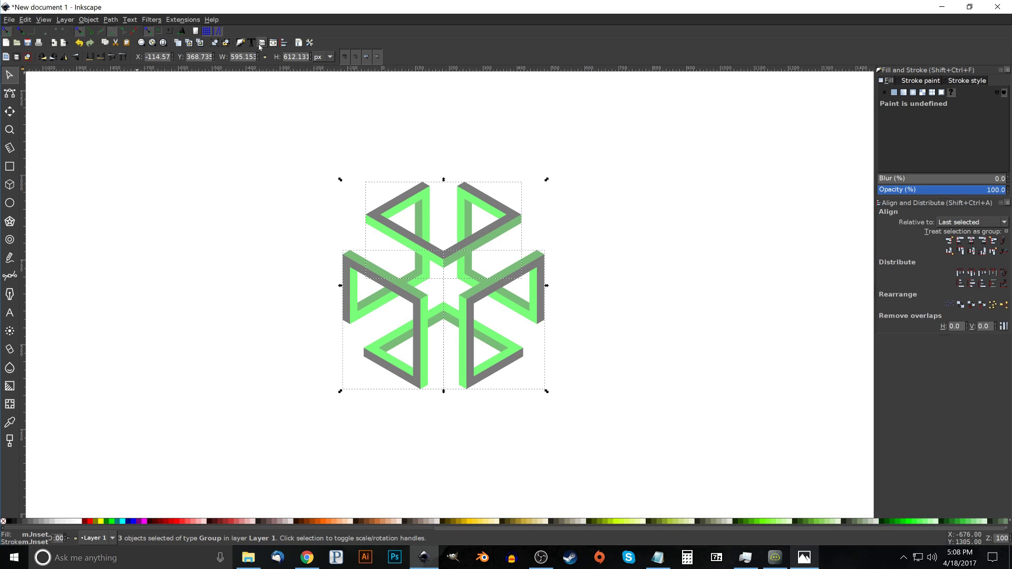
left_click(226, 43)
left_click(226, 43)
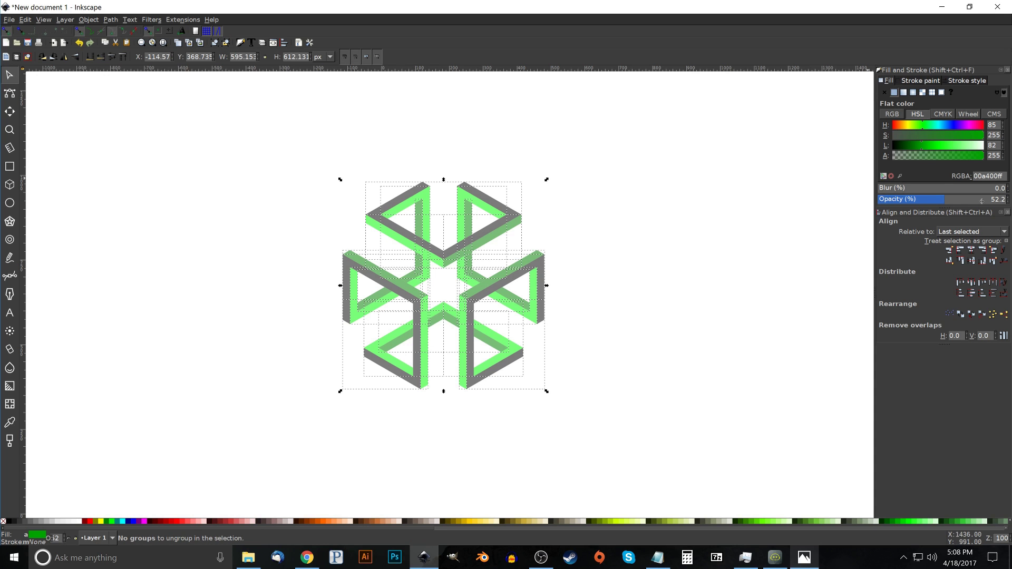
Set all pieces to full opacity and fill them with 10% Gray
left_click(951, 200)
left_click_drag(951, 199, 1007, 200)
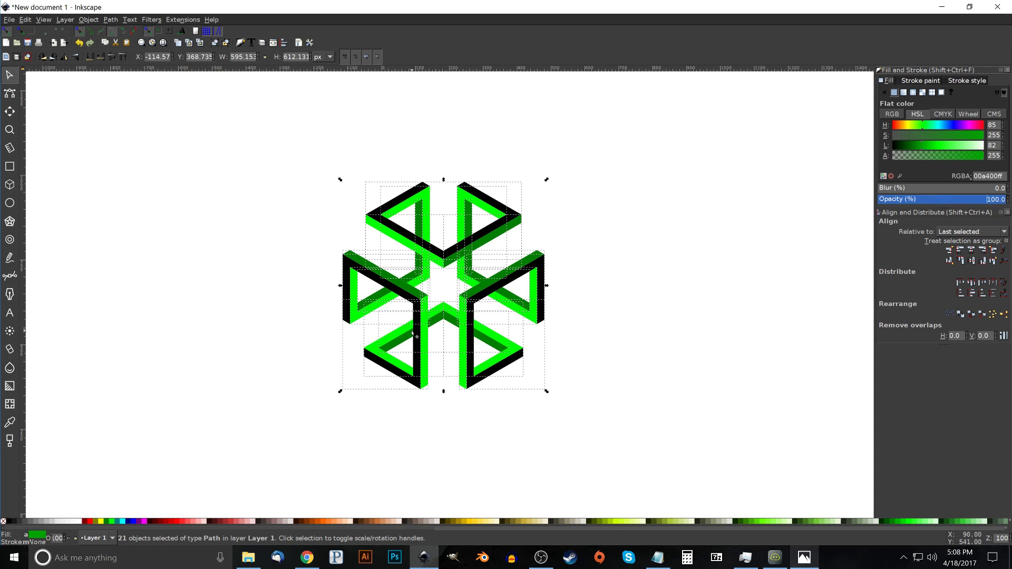
left_click(57, 522)
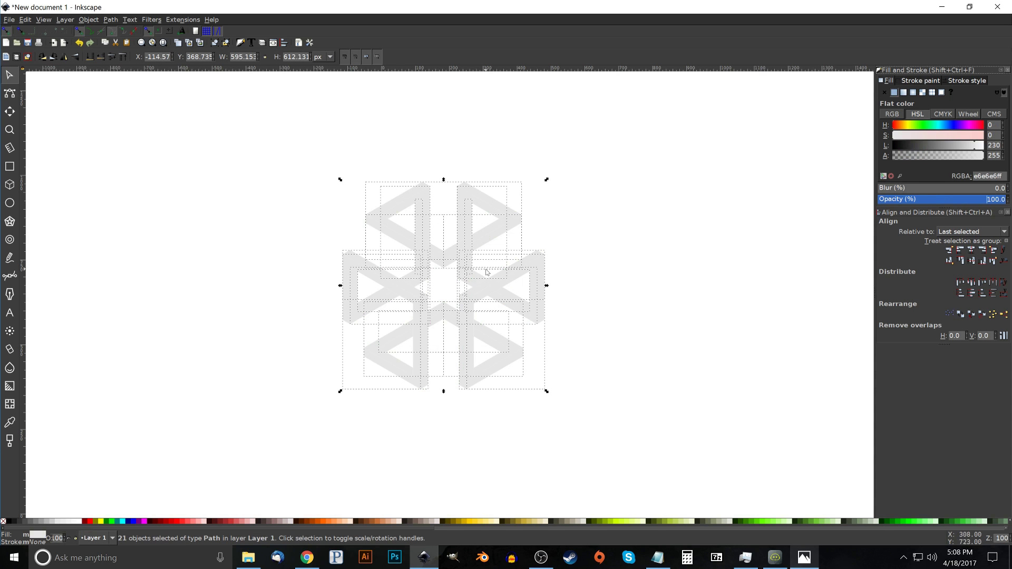
Give the selected pieces a dark grey 5 px stroke with Round join
left_click(25, 523, "shift")
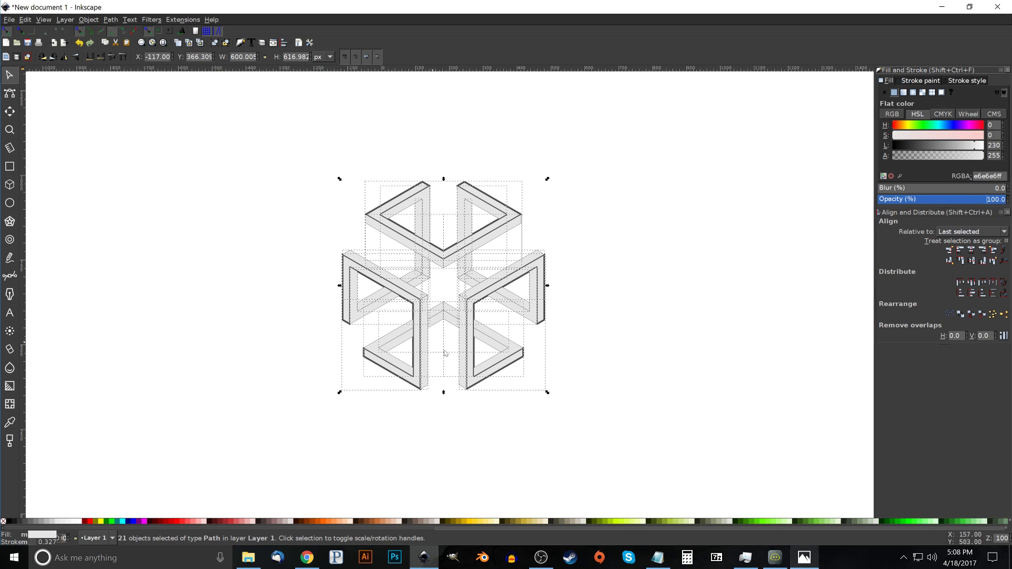
left_click(968, 81)
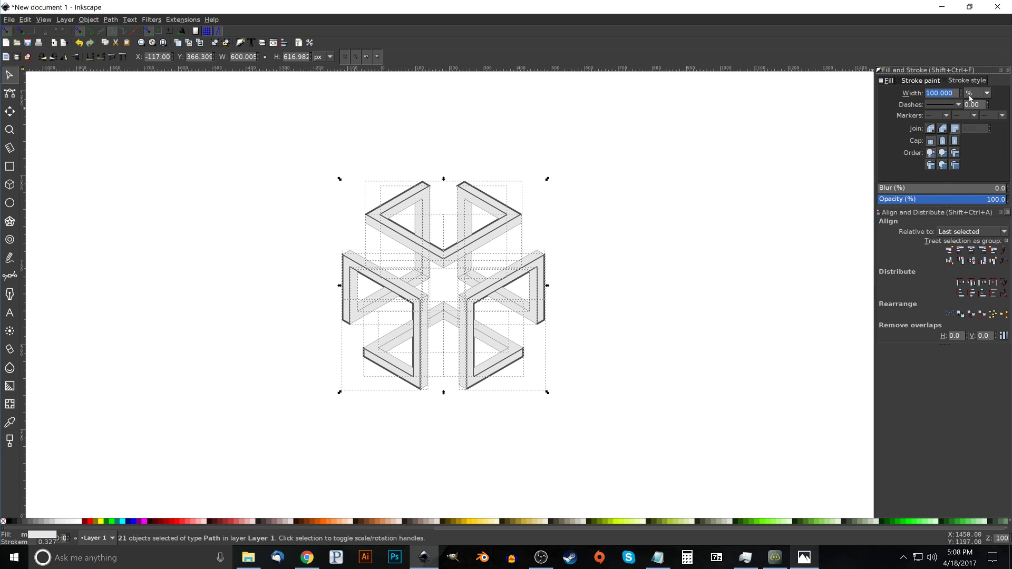
left_click(972, 94)
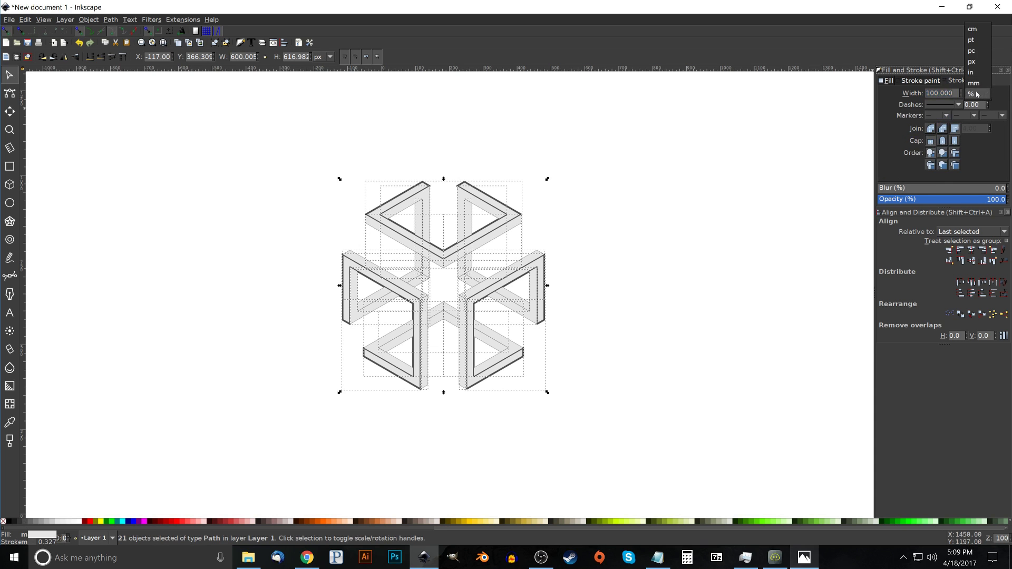
left_click(973, 61)
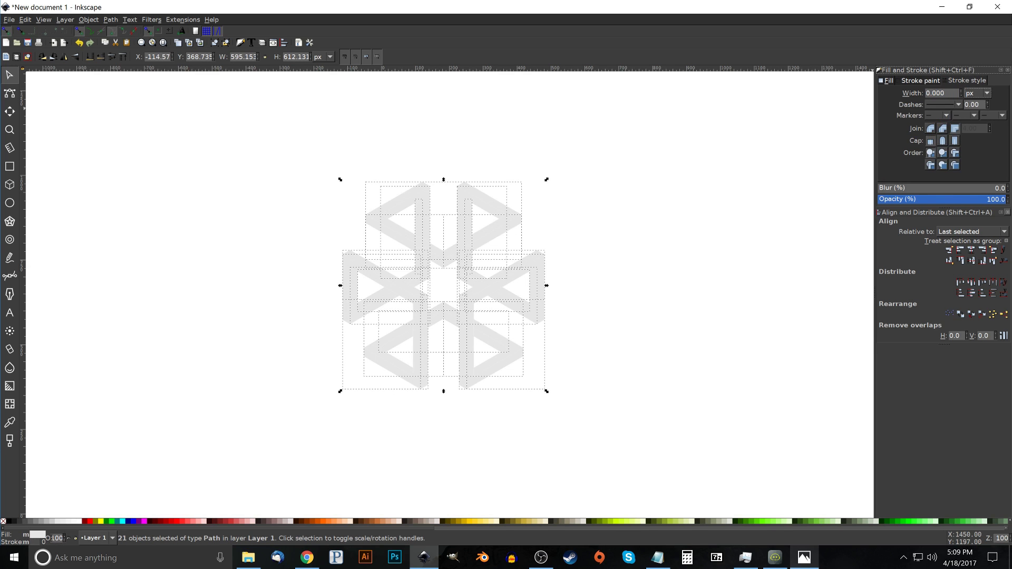
left_click(941, 93)
type("5")
key("Return")
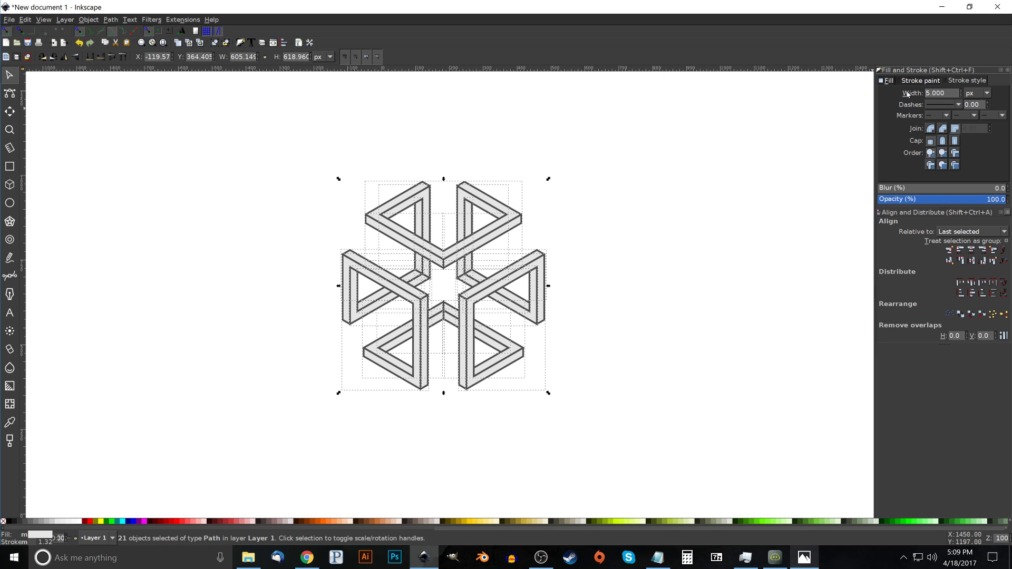
left_click(931, 130)
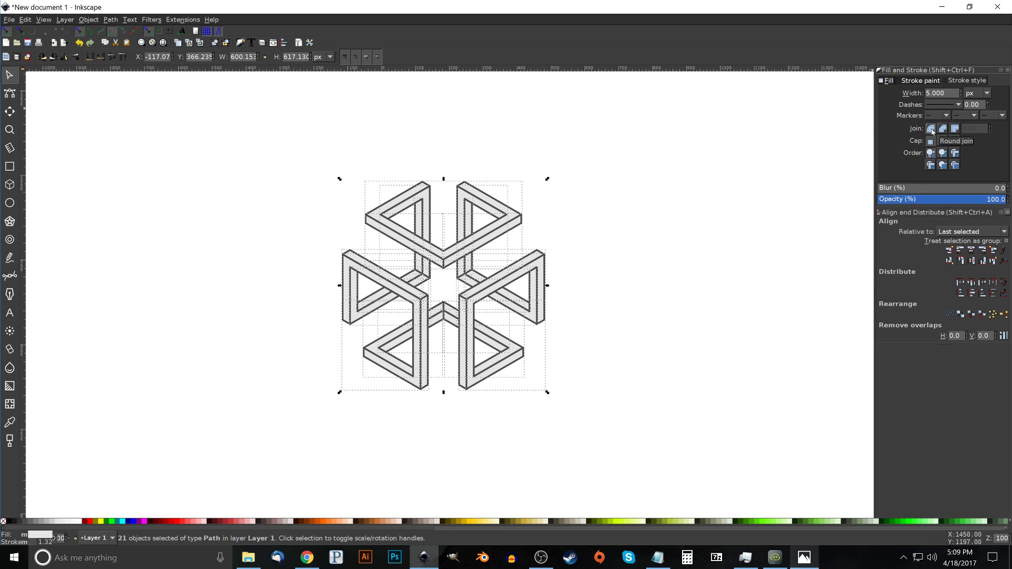
Deselect everything and compare the outlines with the reference thumbnail in Photos
left_click(627, 153)
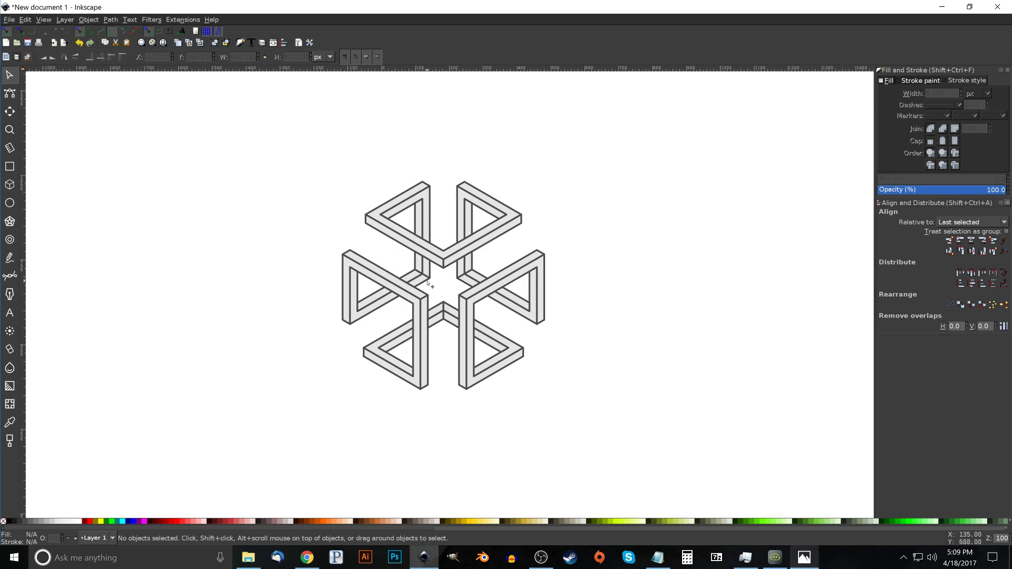
left_click(804, 557)
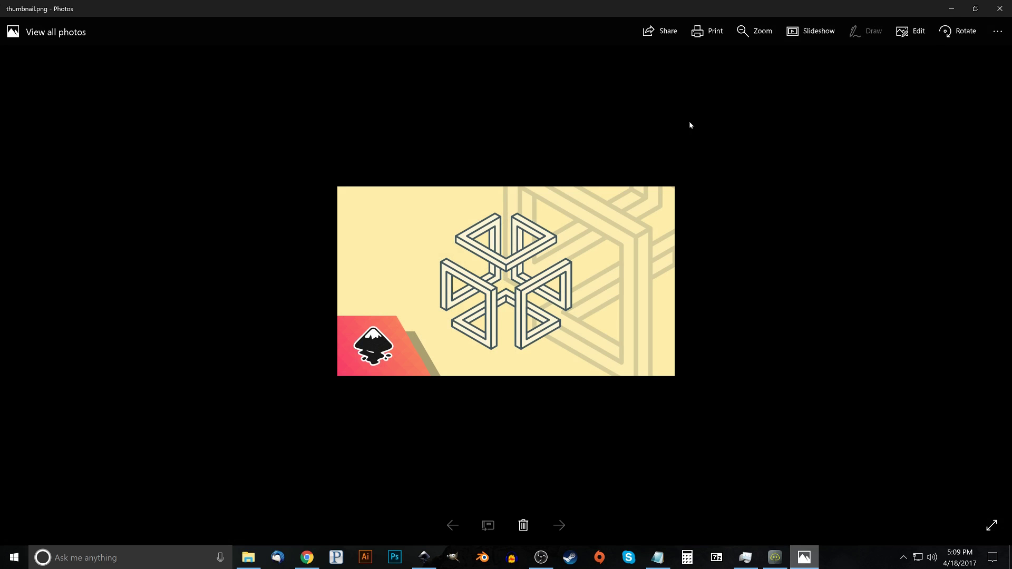
left_click(952, 9)
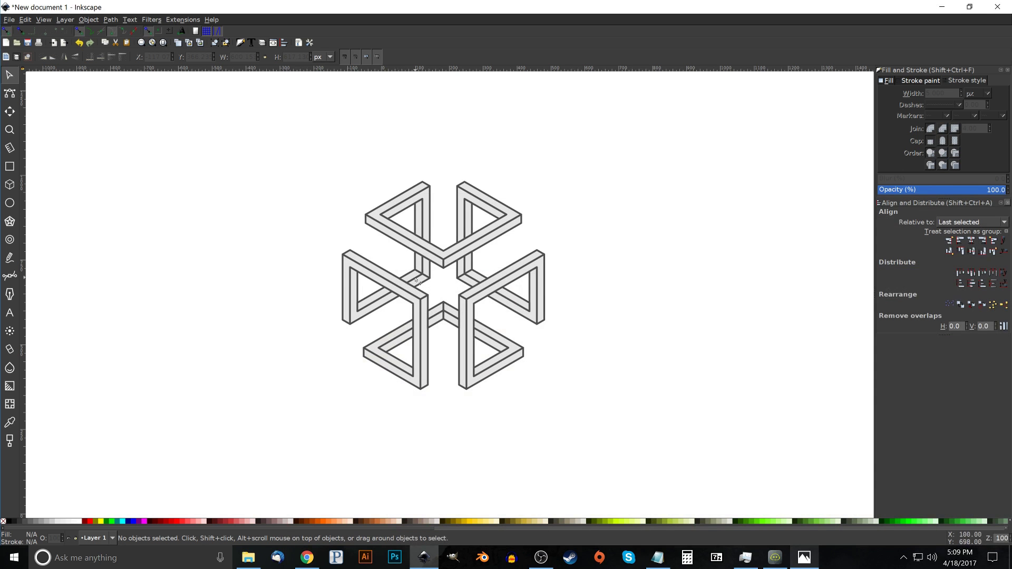
Zoom in and union the left triangle piece with the bar beside it
scroll(417, 280, "up", 2)
scroll(454, 357, "up", 1)
scroll(458, 369, "up", 2)
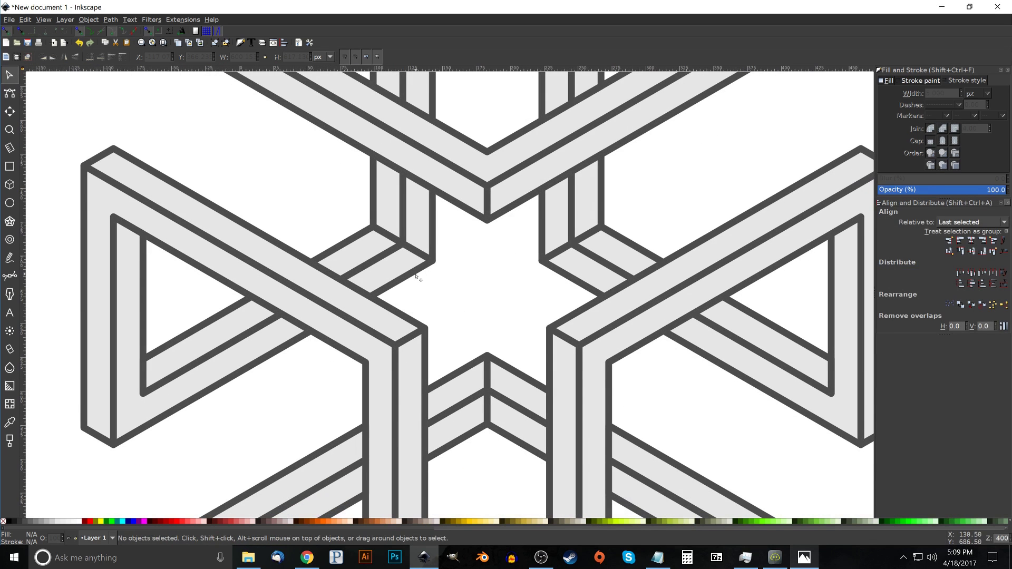
left_click(127, 253)
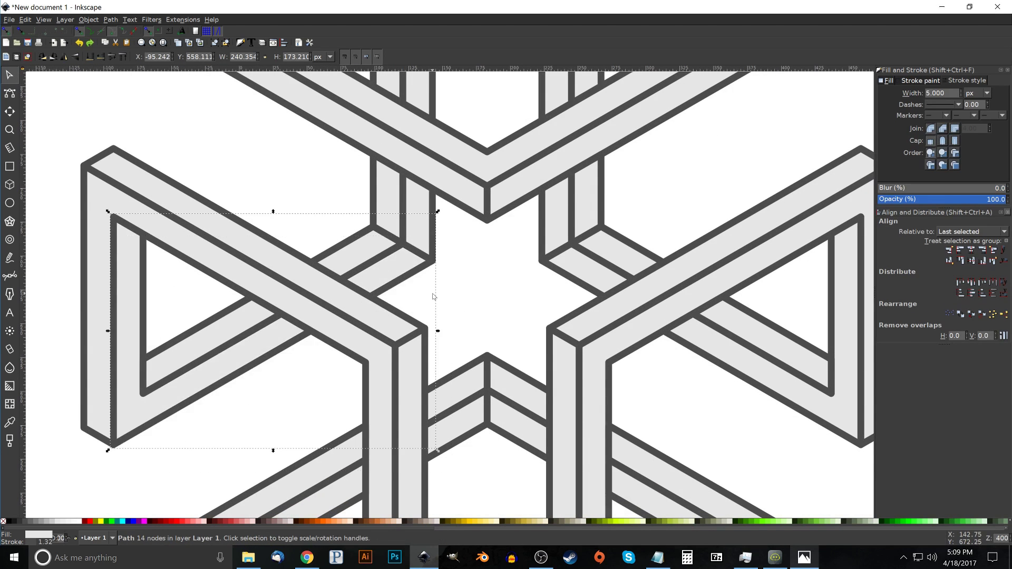
left_click_drag(433, 232, 444, 216)
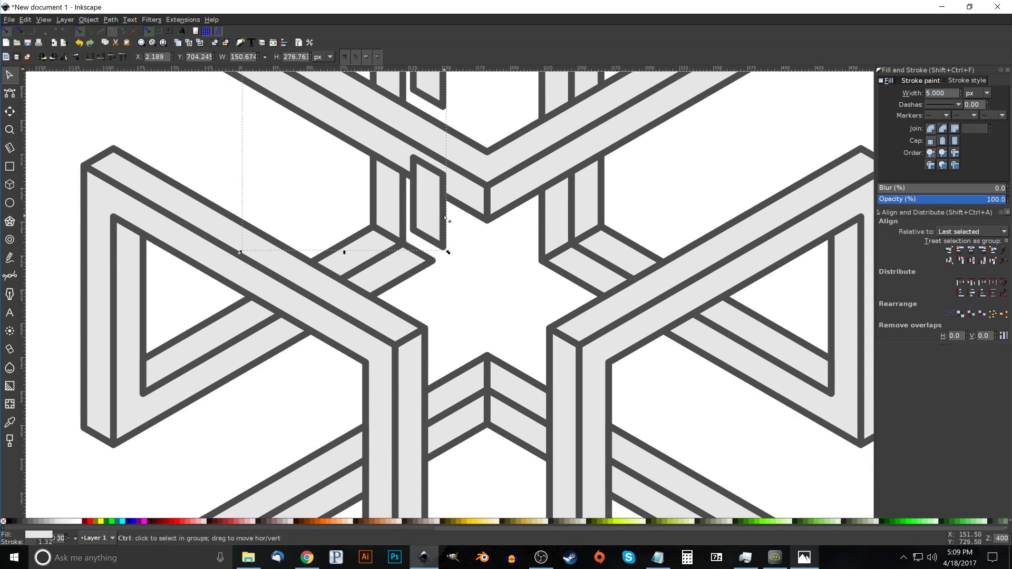
key("ctrl+z")
left_click(427, 266, "shift")
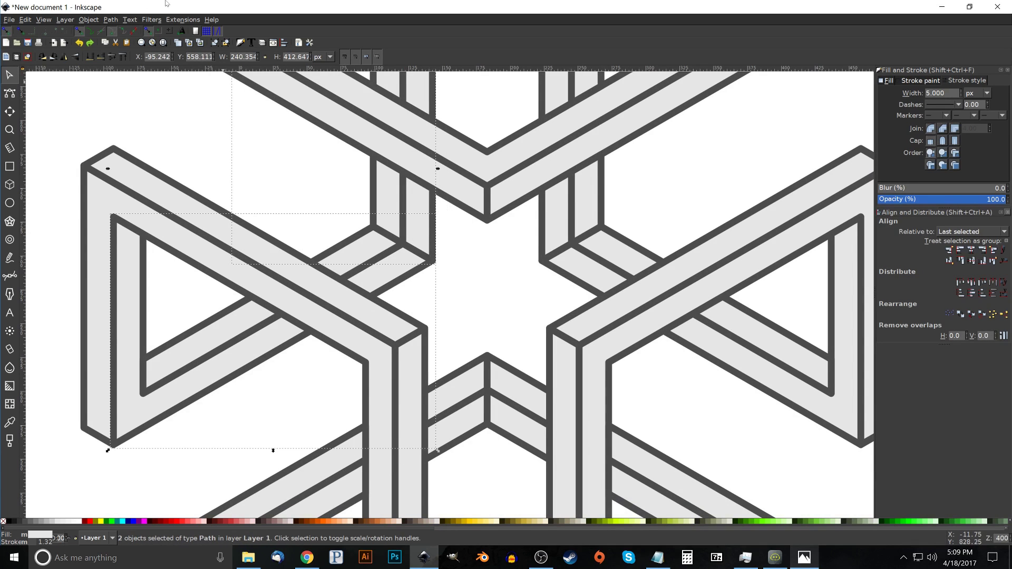
left_click(106, 20)
left_click(124, 74)
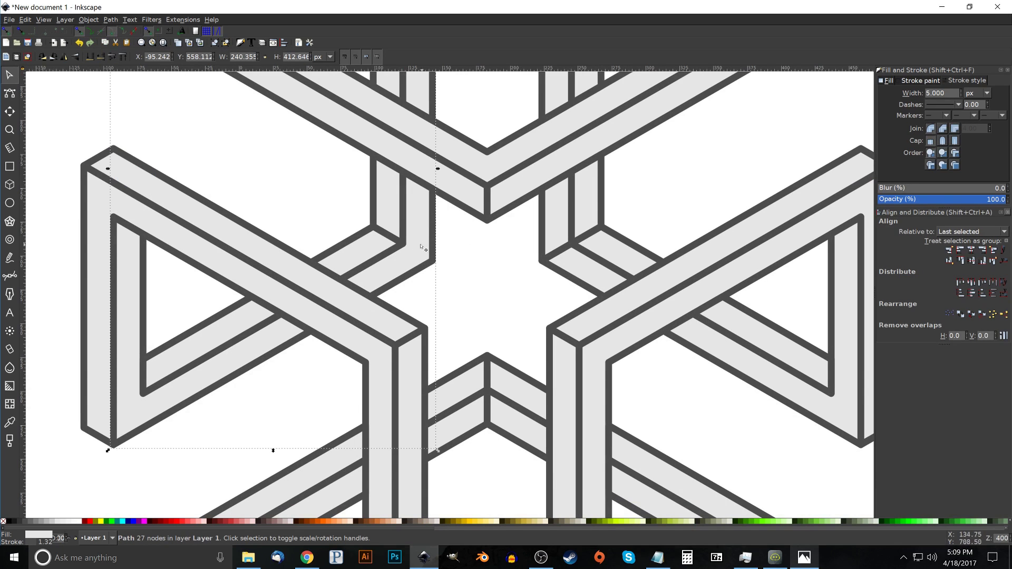
Union the two overlapping upper-right pieces into one path
left_click(546, 221)
left_click(578, 284, "shift")
left_click(110, 20)
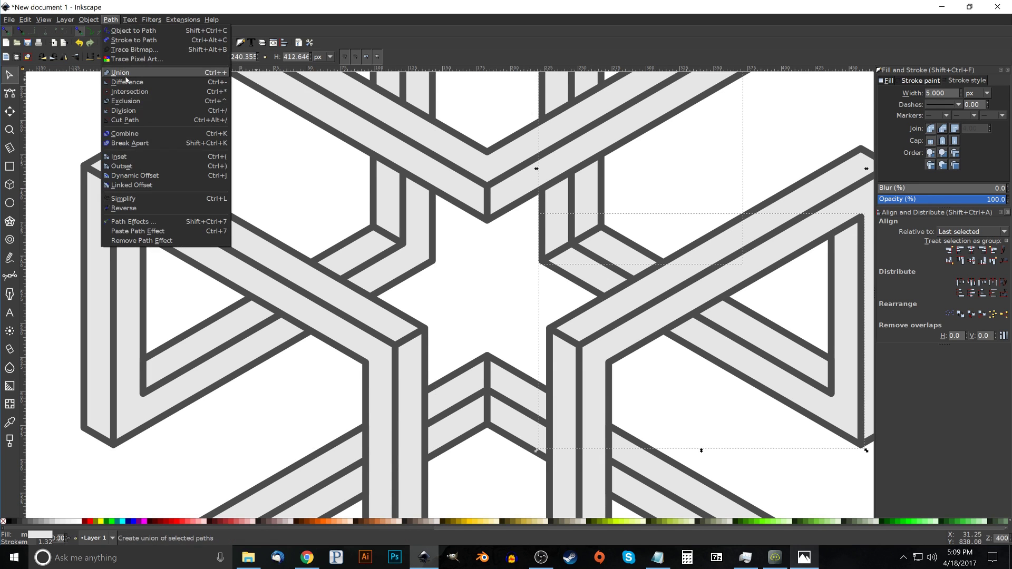
left_click(125, 76)
scroll(745, 305, "down", 4)
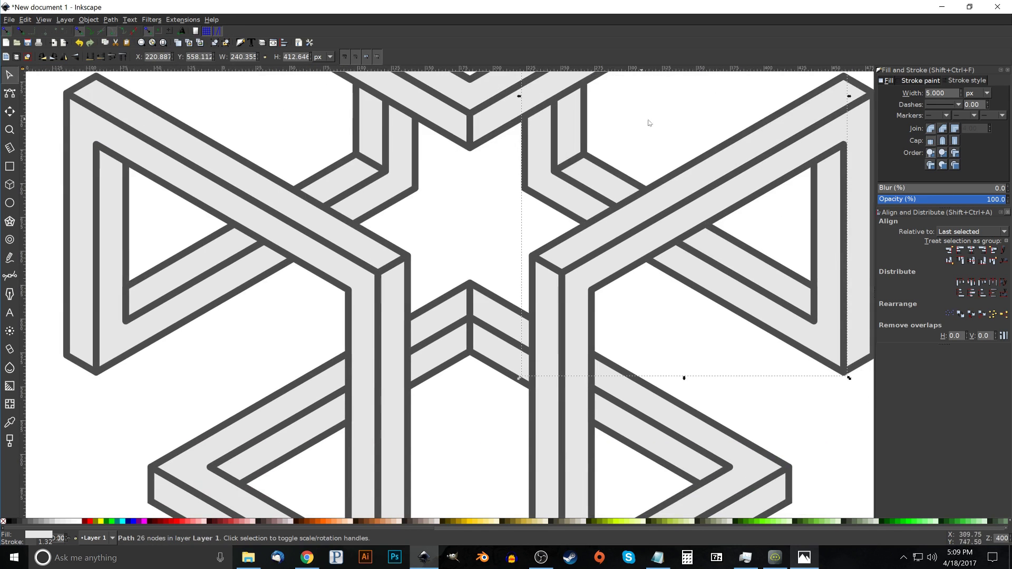
scroll(378, 253, "right", 3)
scroll(378, 253, "down", 3)
Union the two lower central pieces, then zoom out to view the whole cube
left_click(416, 239)
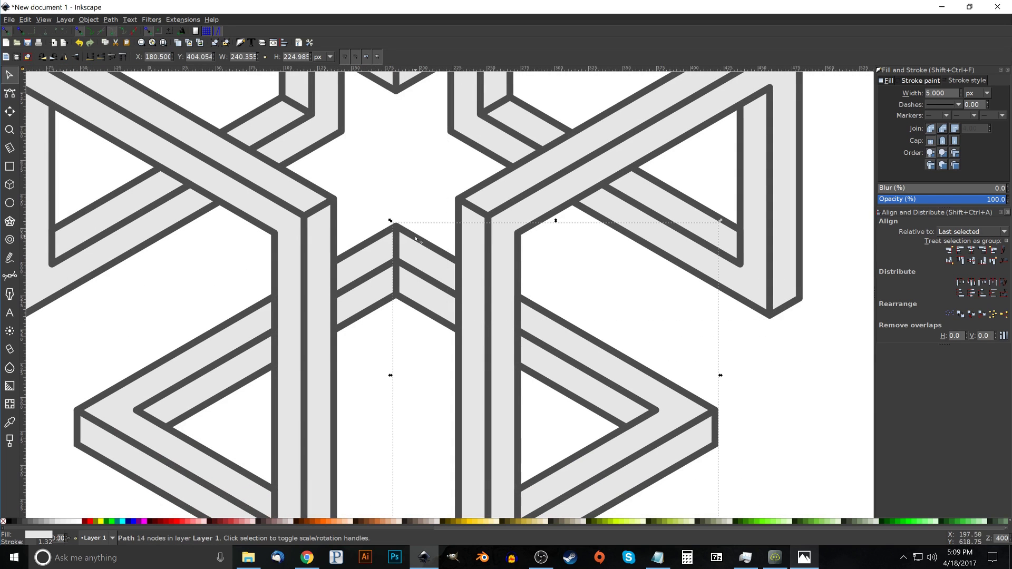
key("shift")
left_click(377, 244, "shift")
left_click(110, 20)
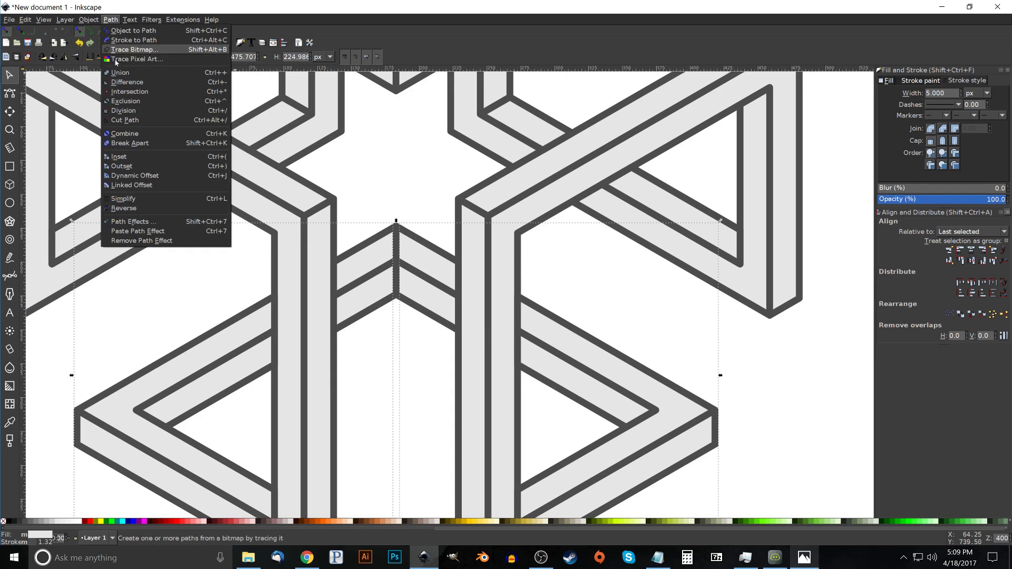
left_click(119, 73)
scroll(602, 278, "up", 5)
scroll(602, 279, "left", 2)
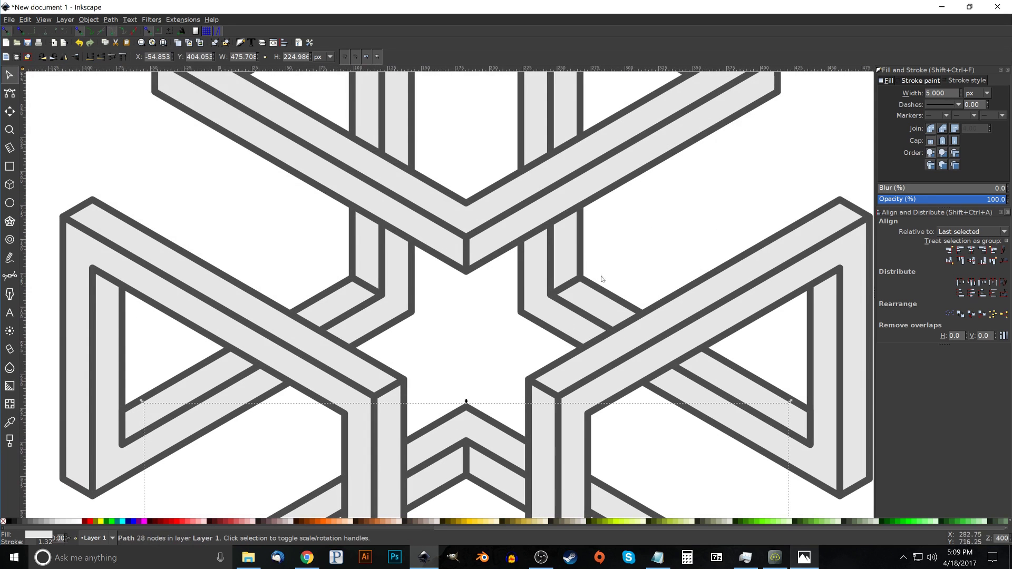
key("1")
scroll(587, 305, "down", 3)
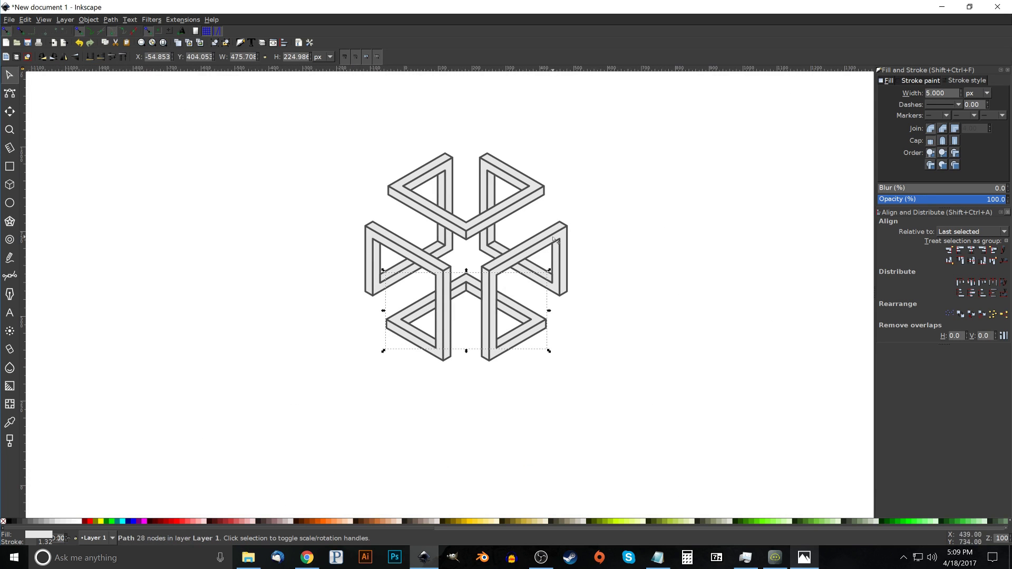
scroll(527, 226, "up", 1)
scroll(526, 226, "right", 1)
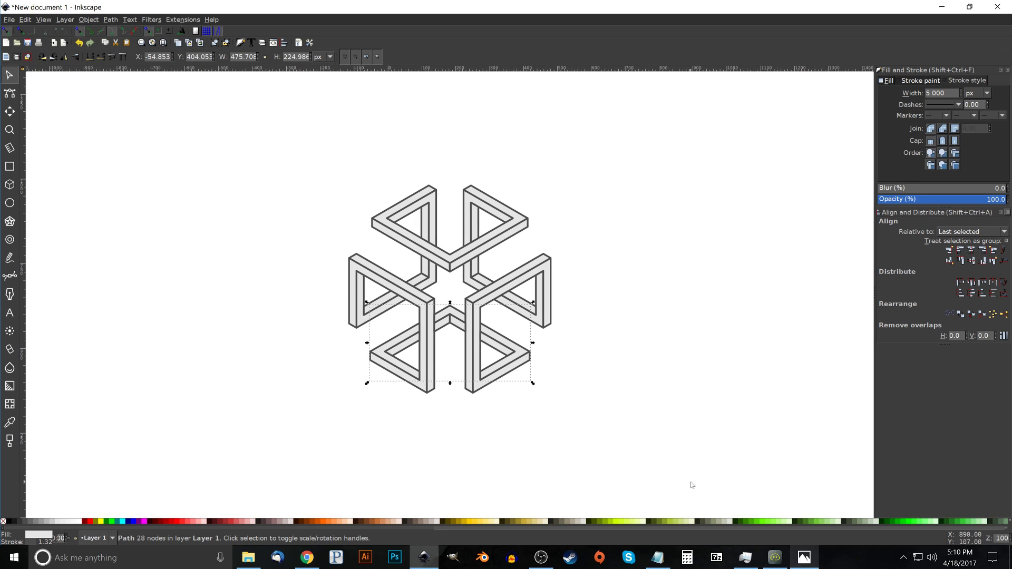
Select all 18 cube pieces and give their outlines an olive green stroke
left_click_drag(715, 459, 196, 85)
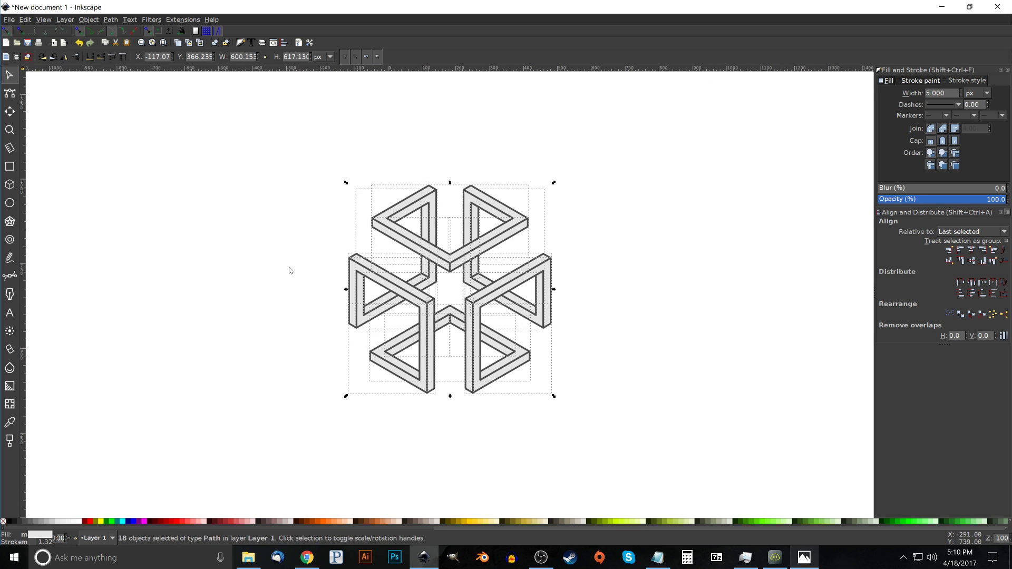
mouse_move(346, 529)
left_mouse_down()
mouse_move(686, 529)
mouse_move(802, 540)
mouse_move(359, 530)
left_mouse_up()
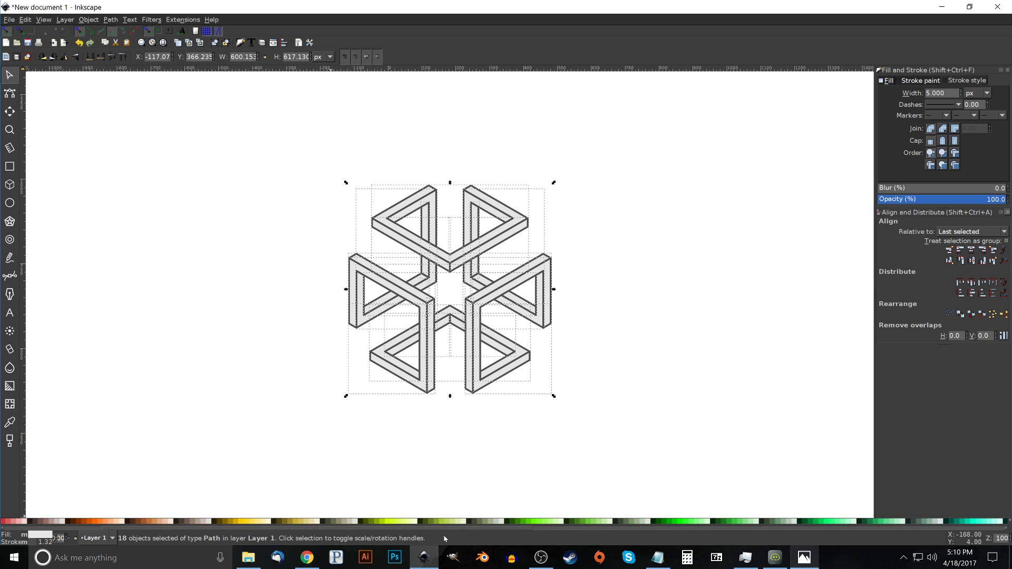
key("shift")
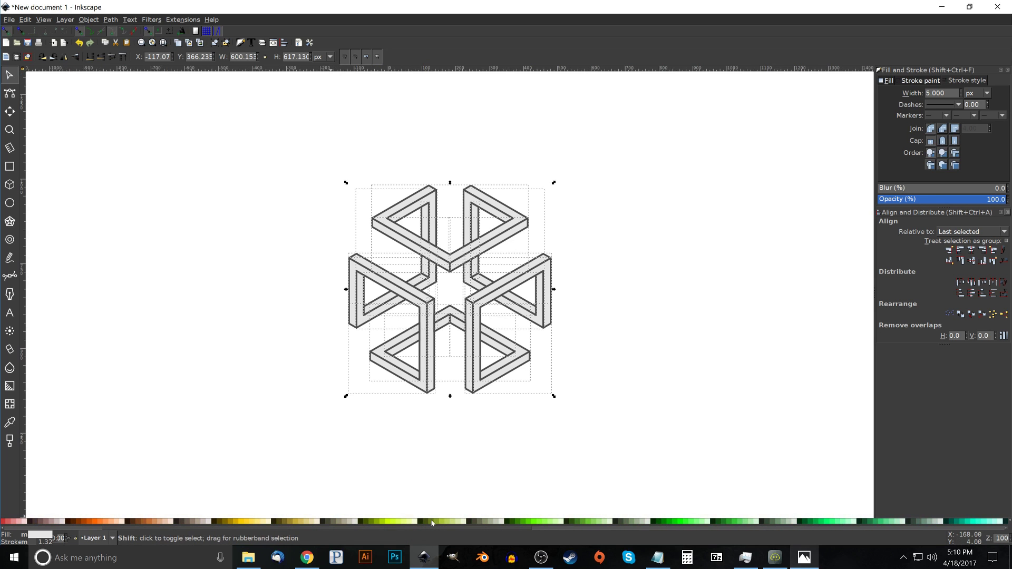
left_click(432, 523, "shift")
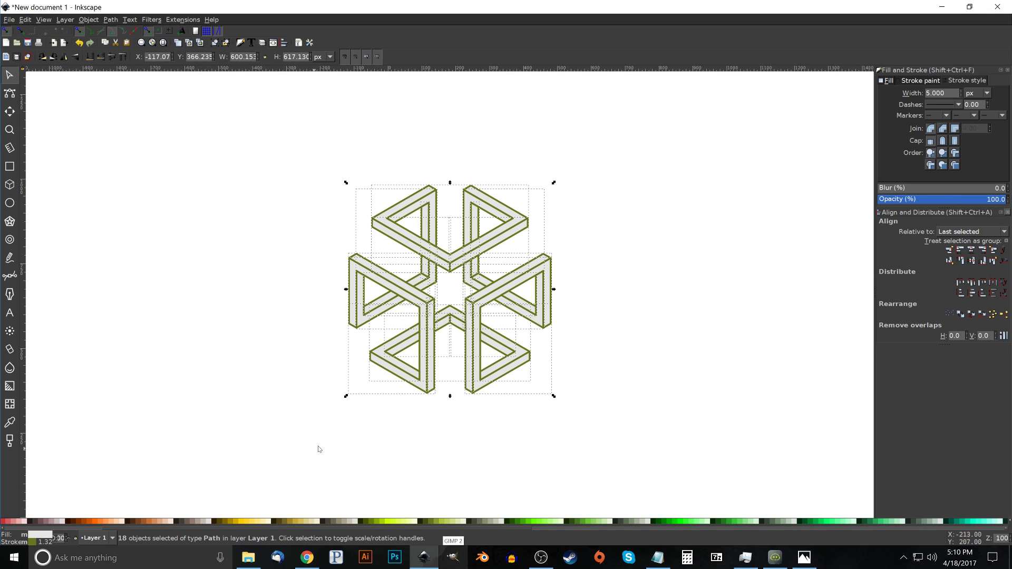
Try an orange fill, then settle on deeper olive outlines with pale grey-green fill, and deselect
left_click(112, 524)
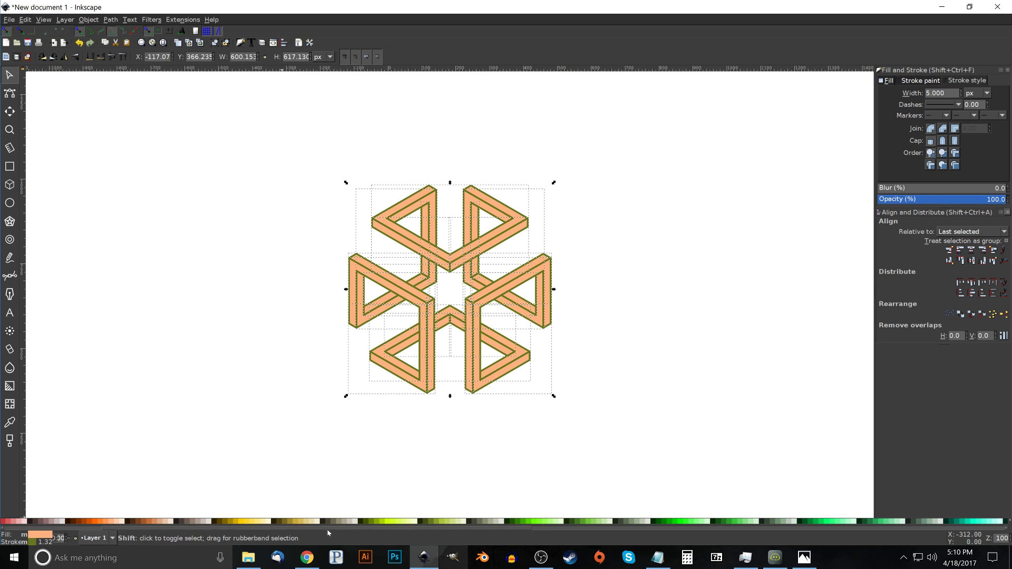
left_click(366, 521, "shift")
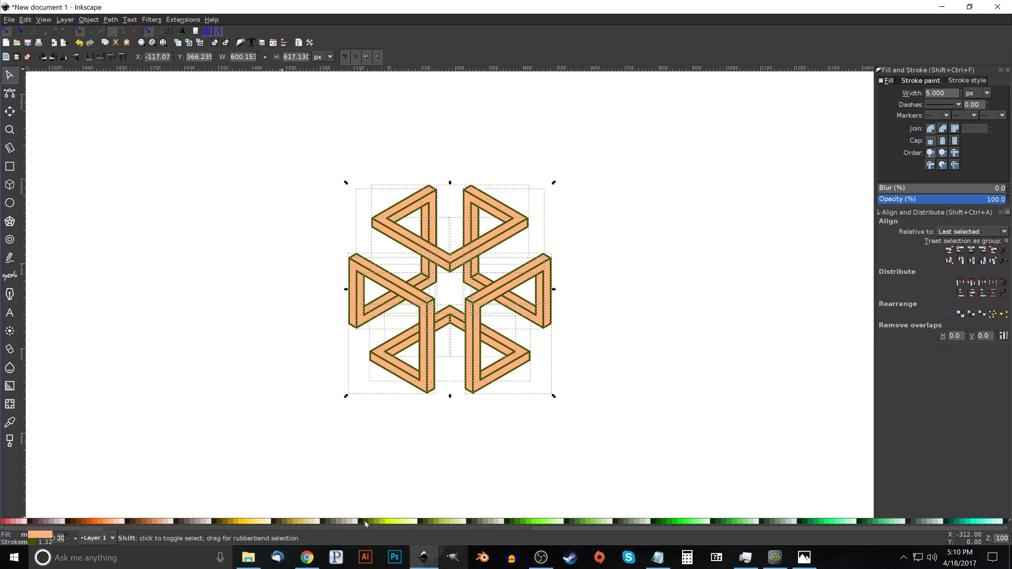
left_click(495, 521)
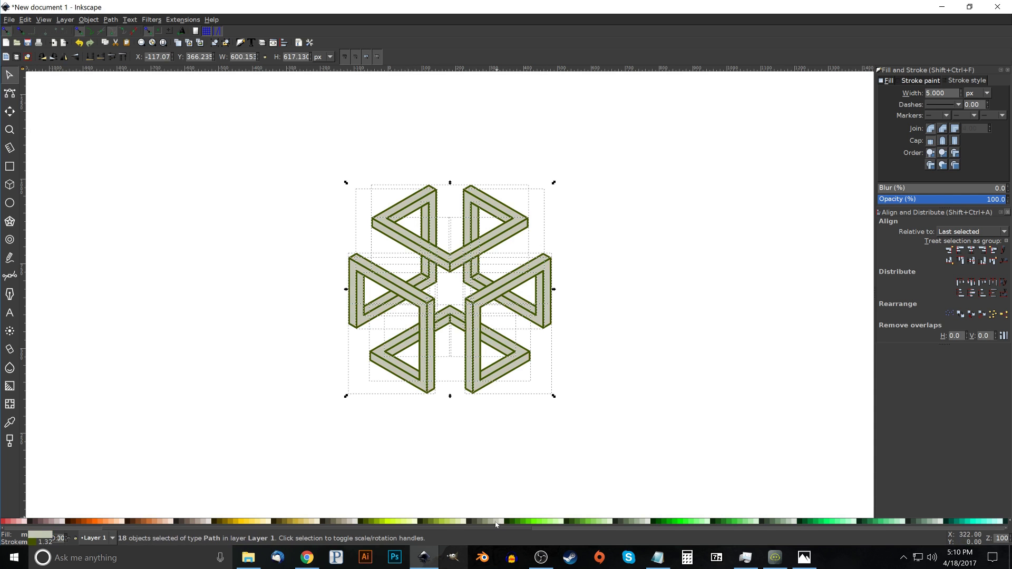
left_click(681, 311)
left_click_drag(681, 310, 614, 290)
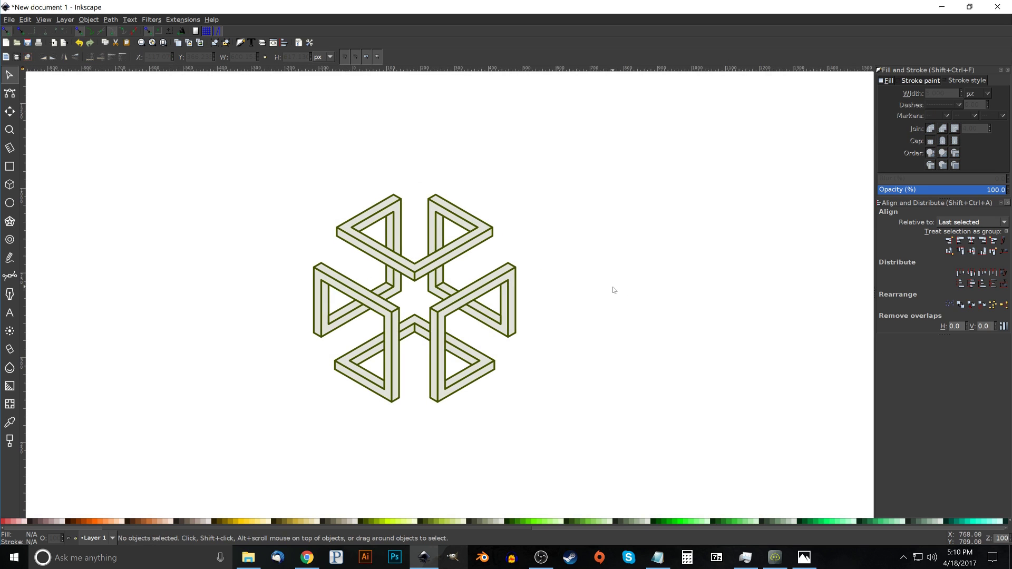